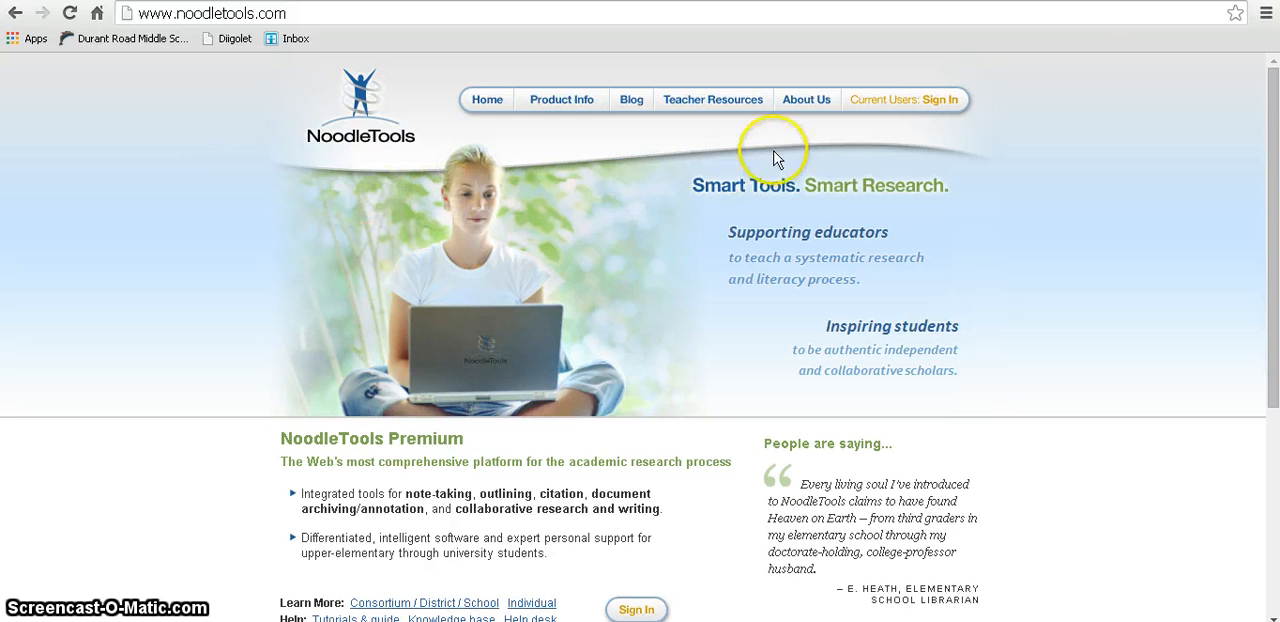
Step: Sign in to NoodleTools as an existing user by entering the Personal ID and the account password
left_click(923, 104)
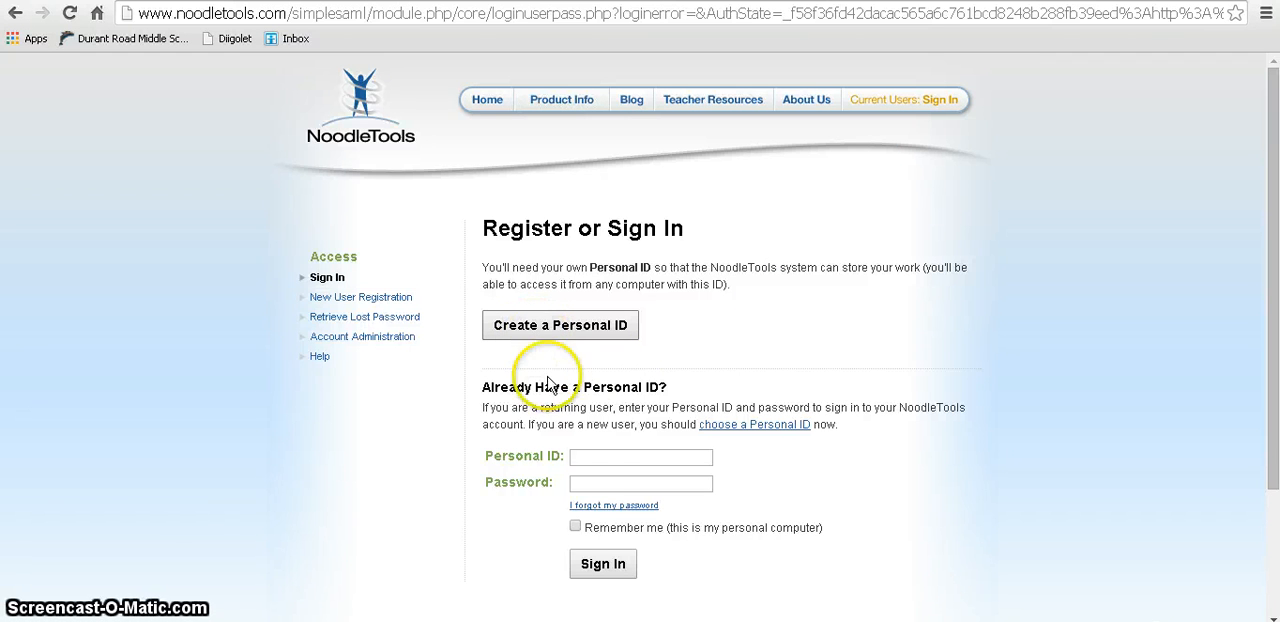
left_click(582, 456)
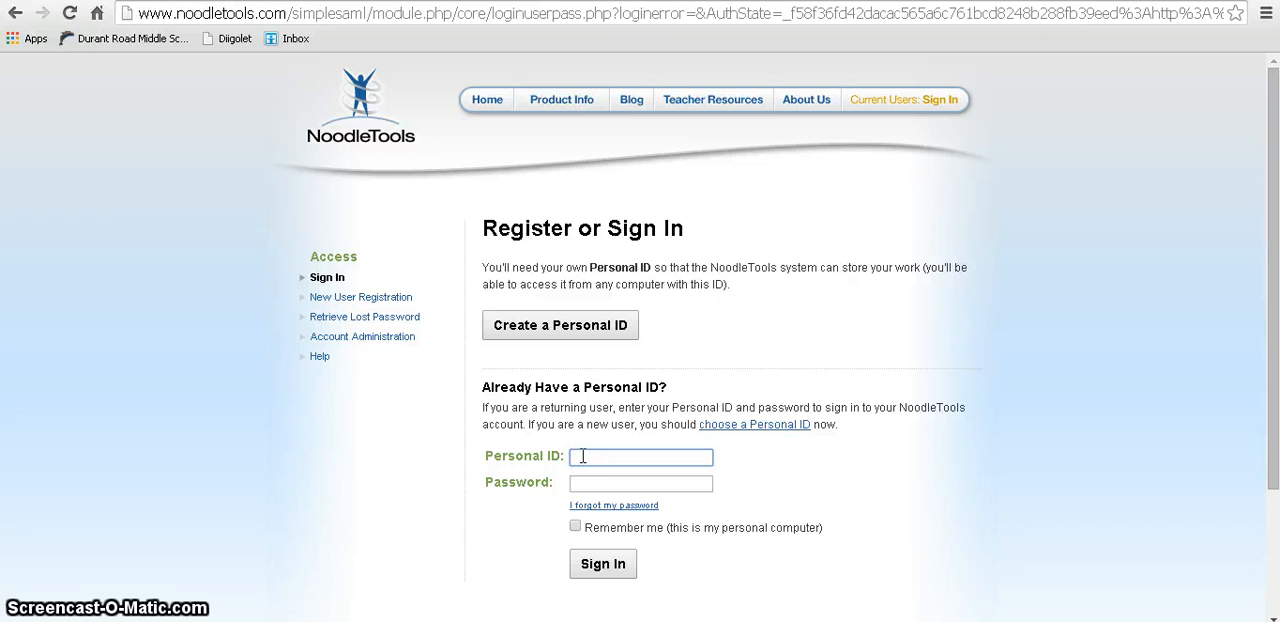
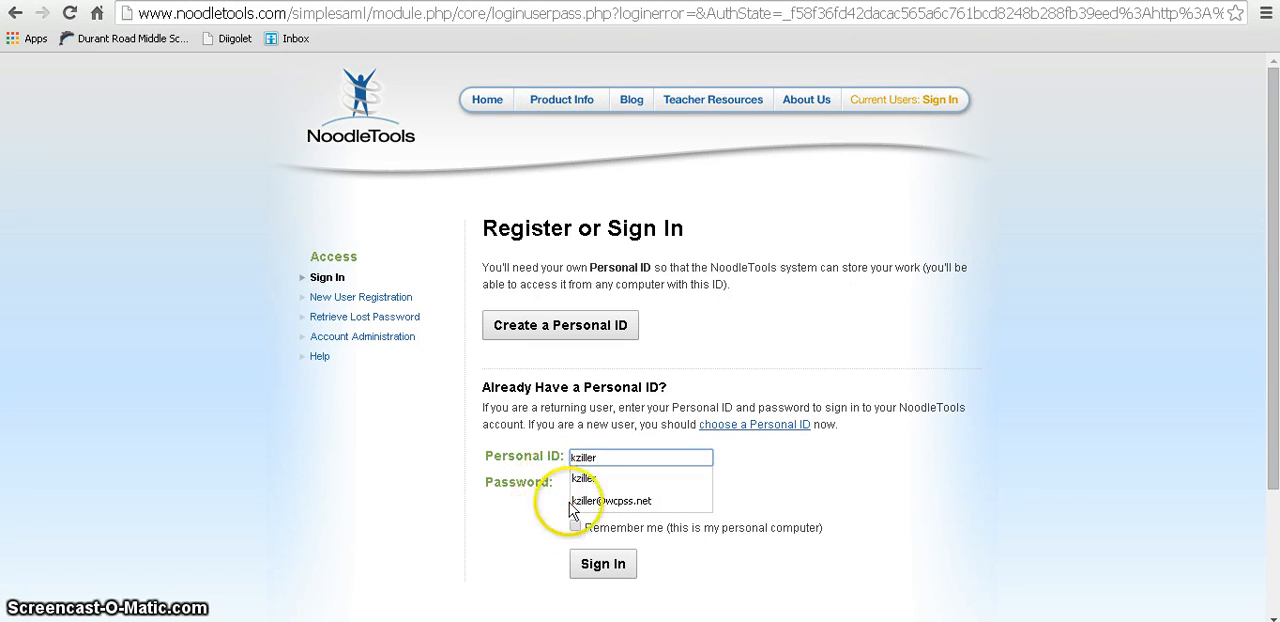
left_click(593, 482)
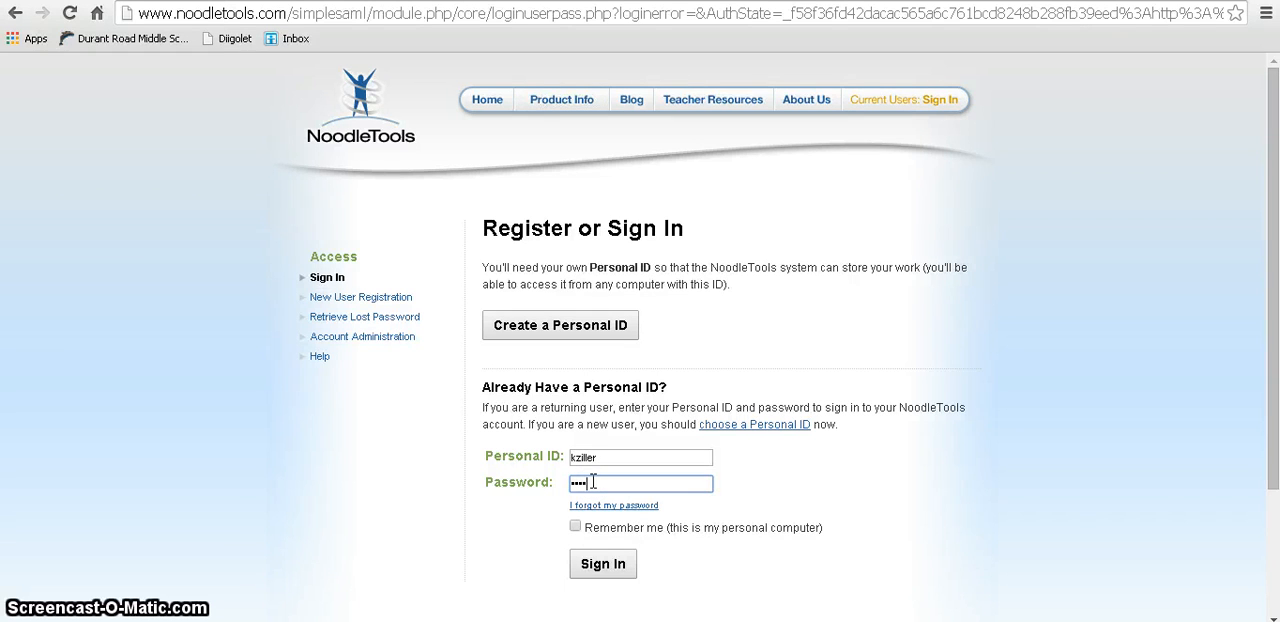
left_click(588, 566)
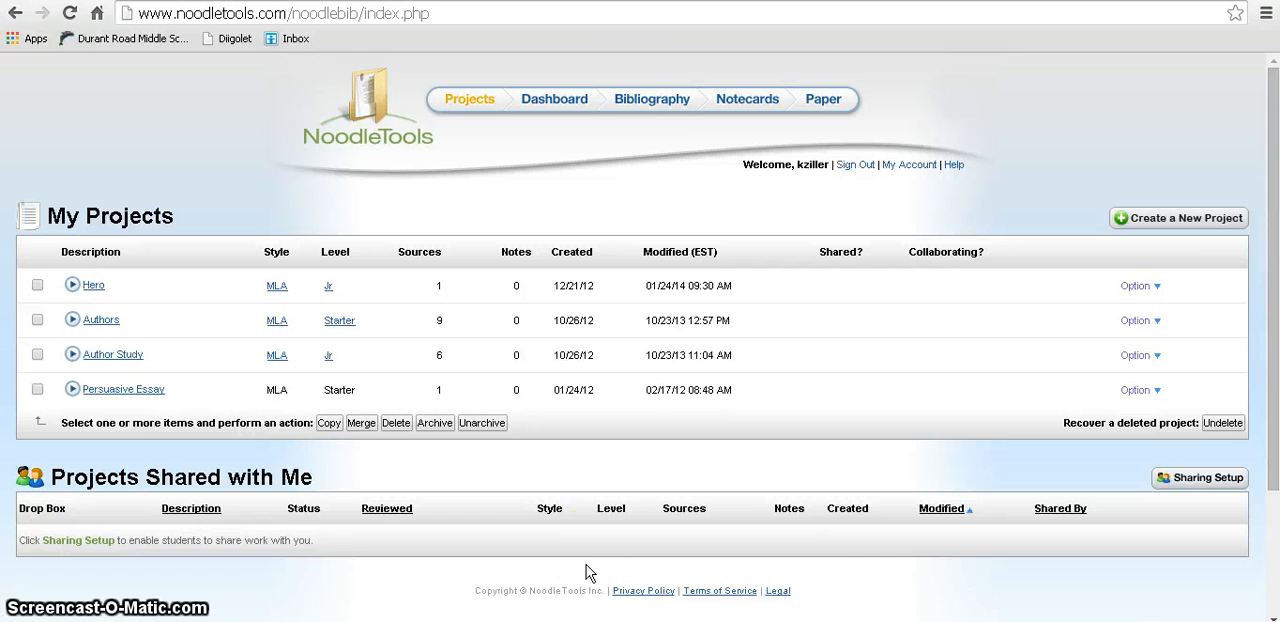
Step: Create a new MLA project at the Junior citation level with the description "Social Justice"
left_click(1174, 222)
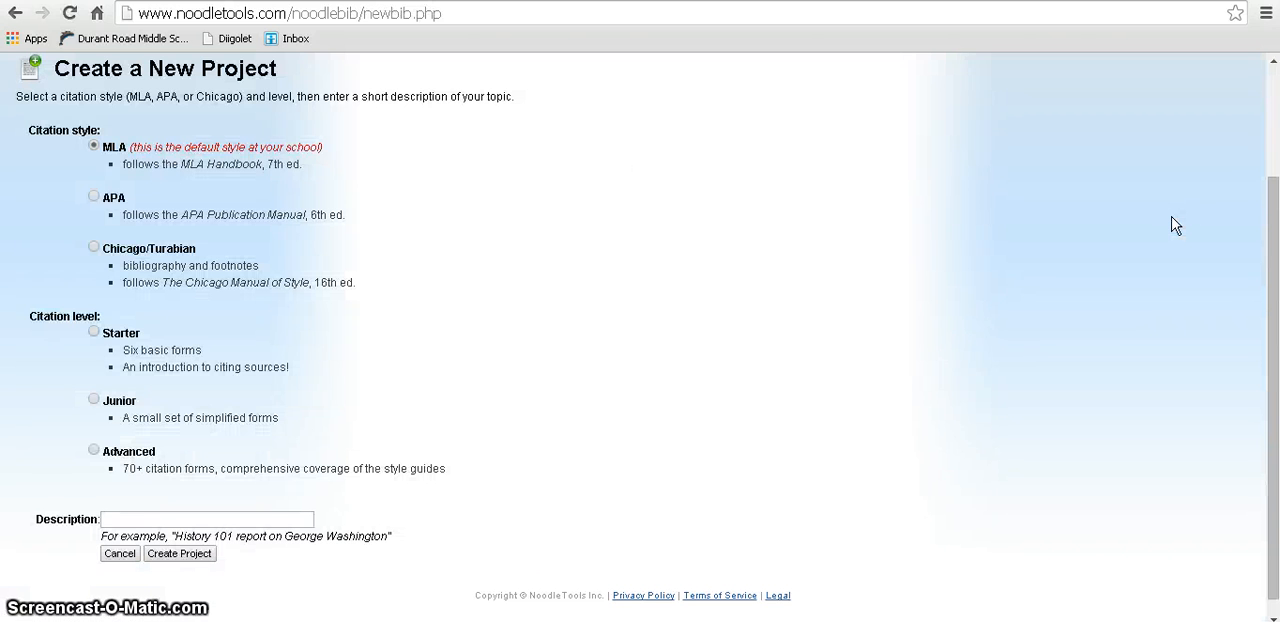
left_click(93, 401)
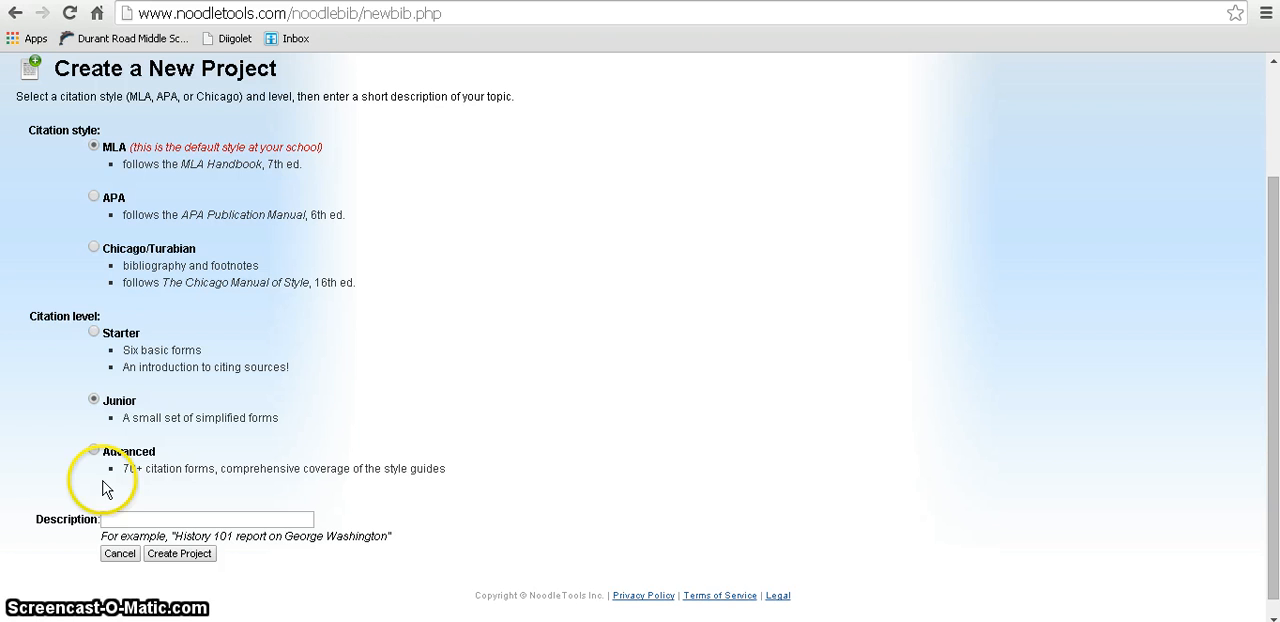
left_click(104, 518)
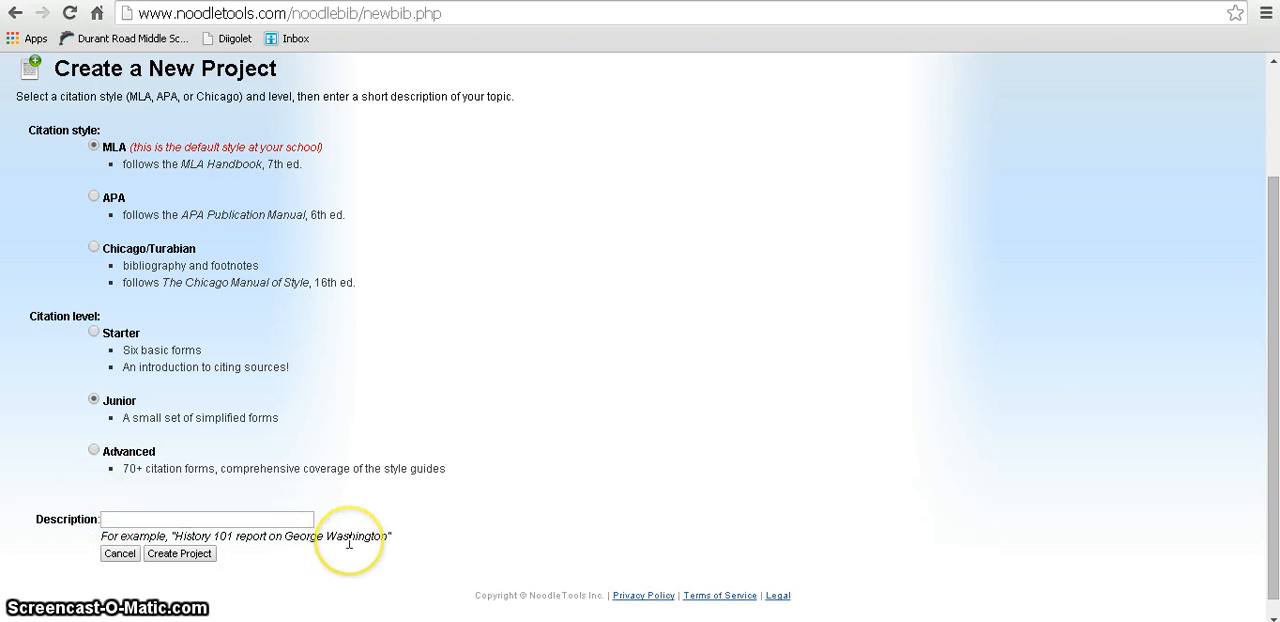
type("Social")
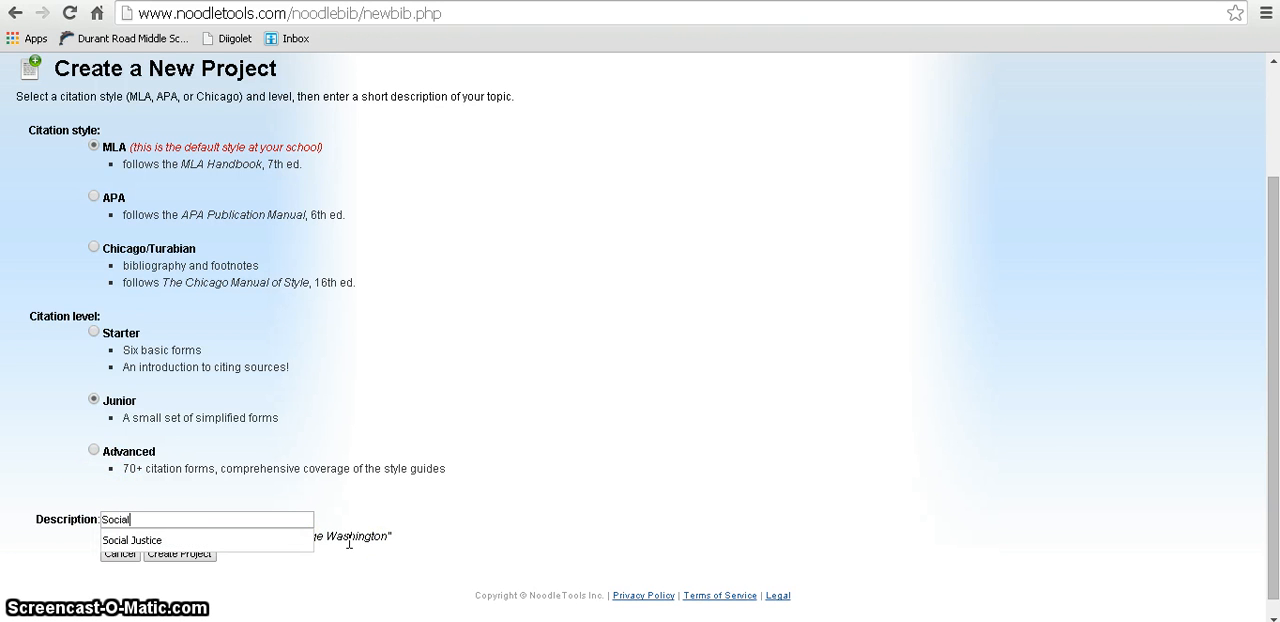
type(" Justice")
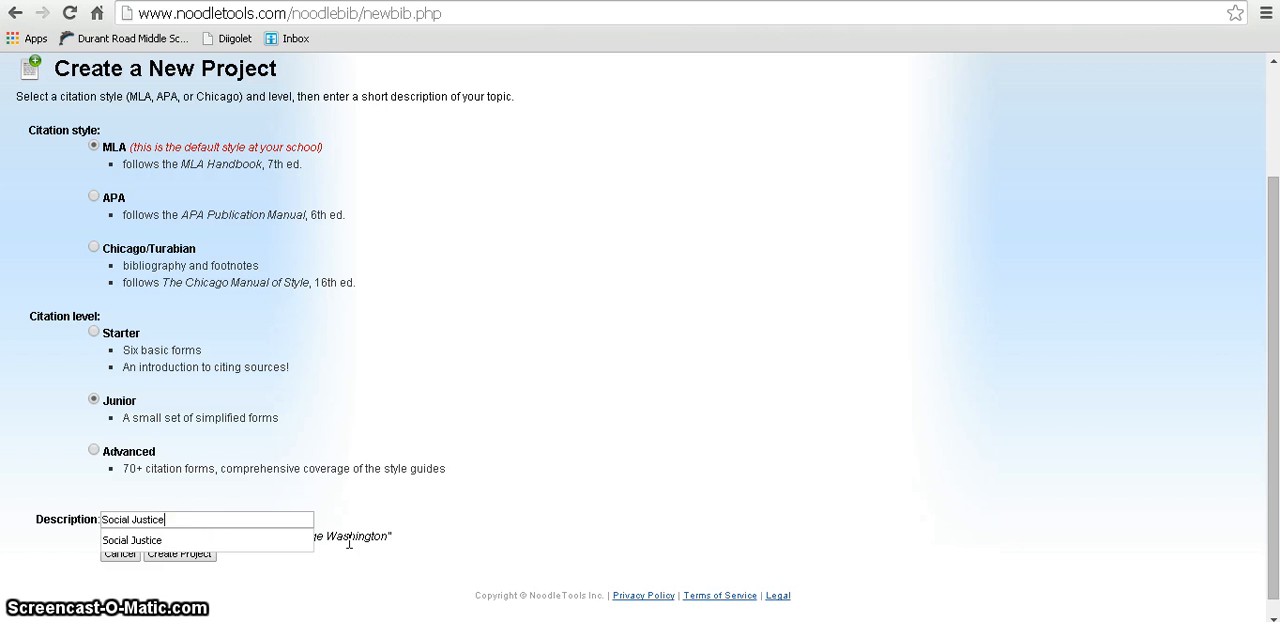
left_click(44, 541)
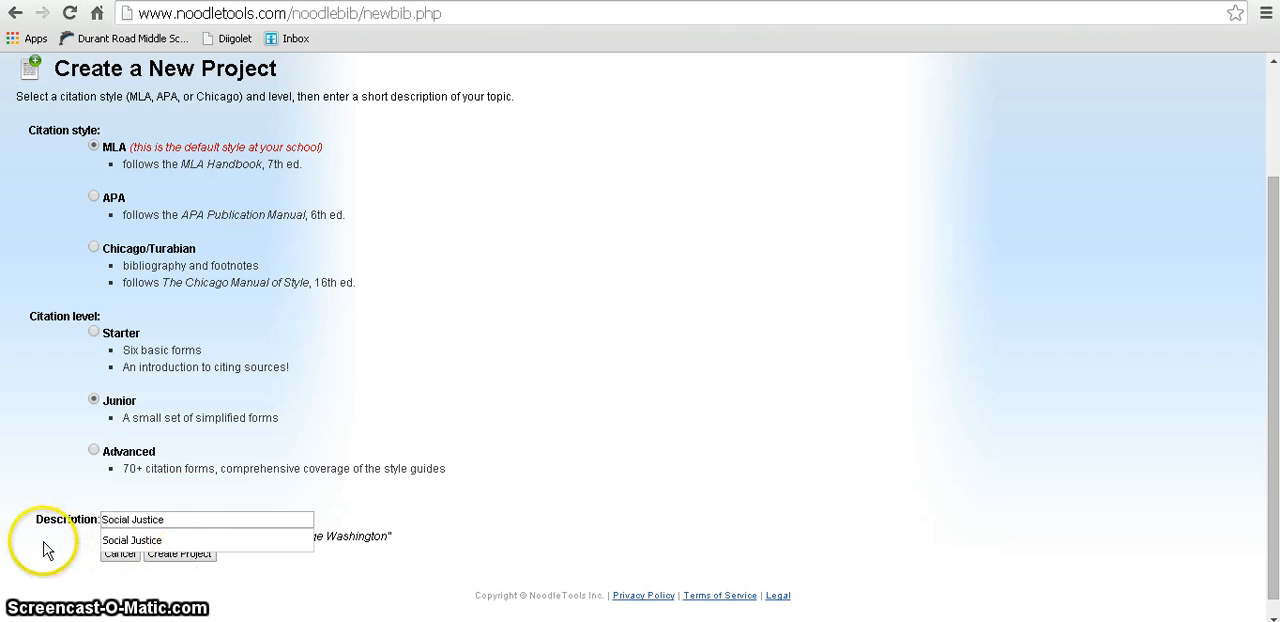
left_click(176, 556)
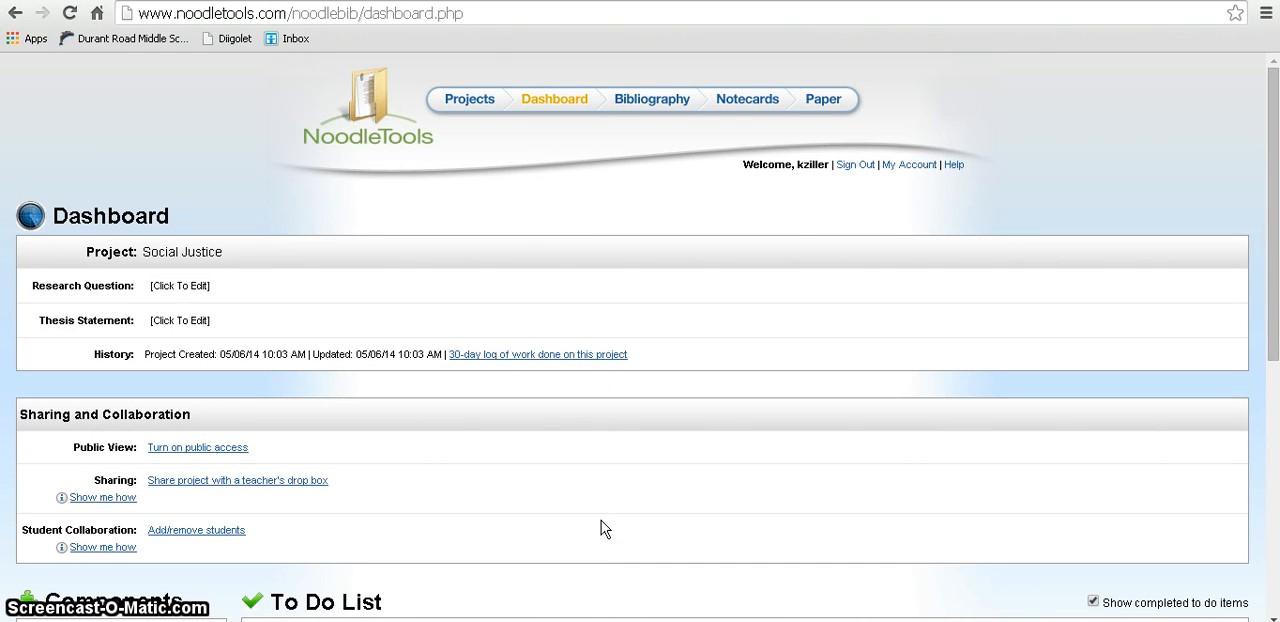
Step: Start a new Web Site citation in the project's bibliography
left_click(630, 100)
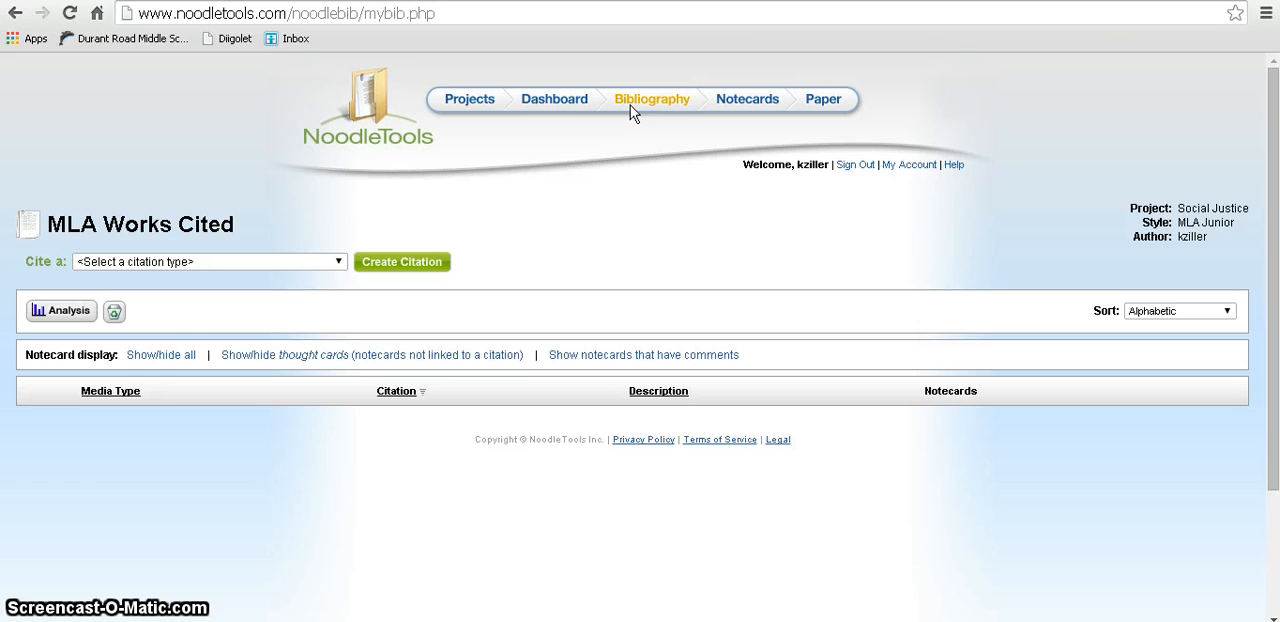
left_click(342, 262)
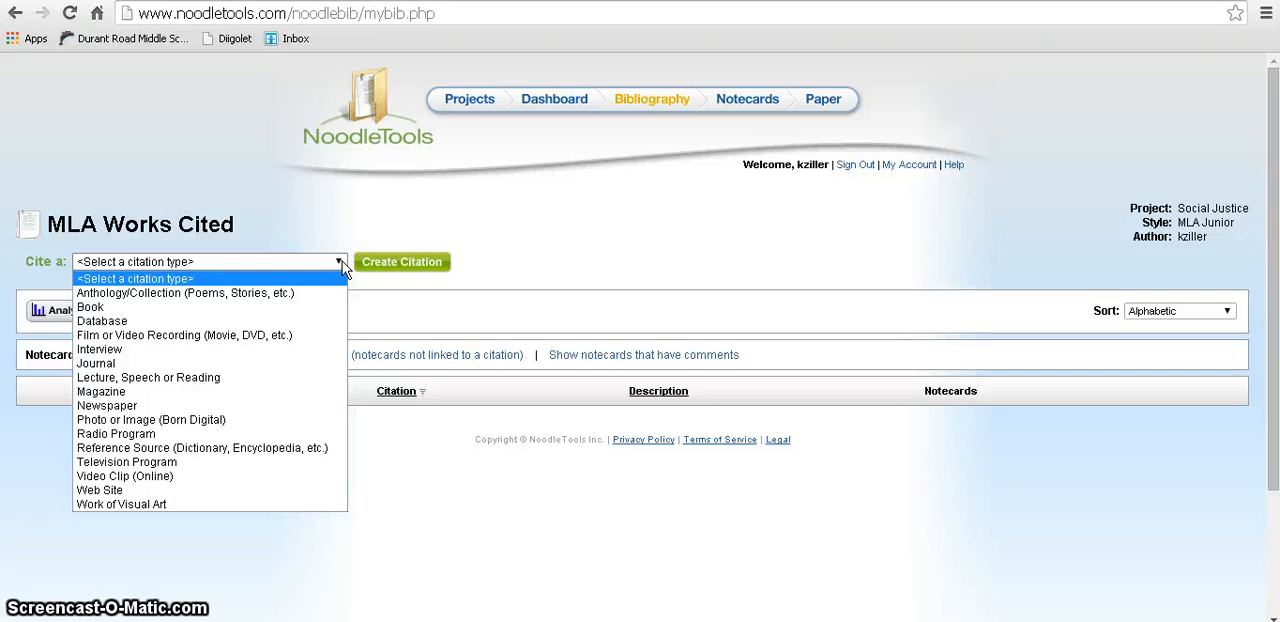
left_click(175, 492)
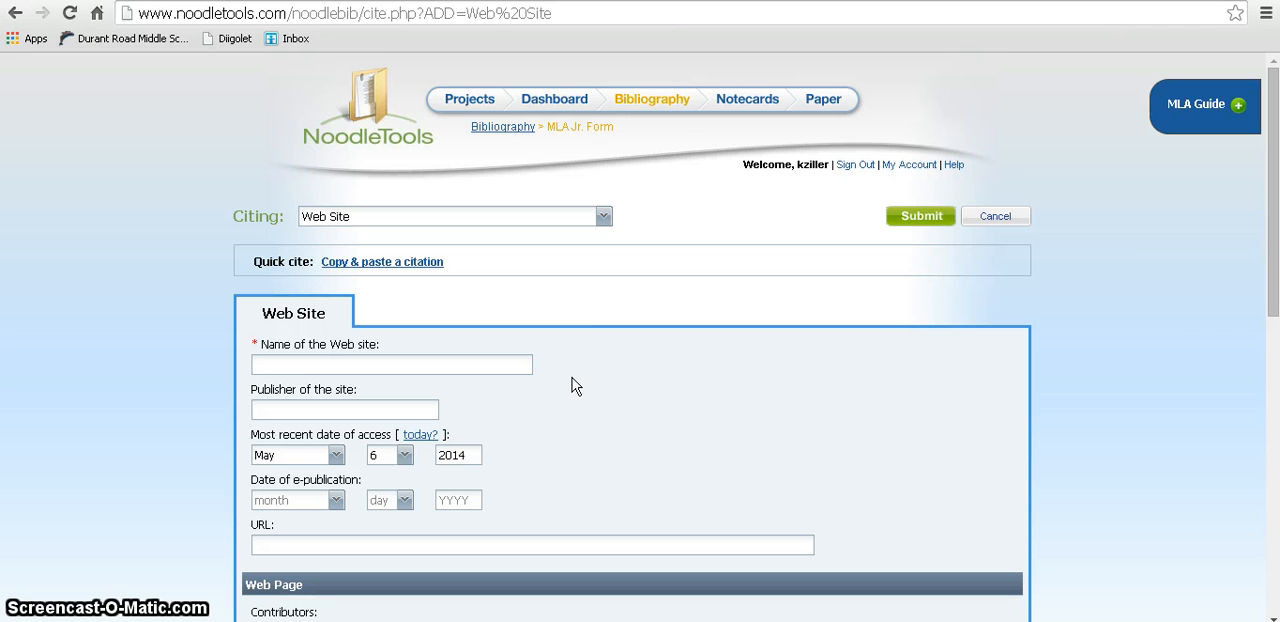
Step: Enter "Teaching Tolerance" as both the name and the publisher of the Web site
left_click(457, 364)
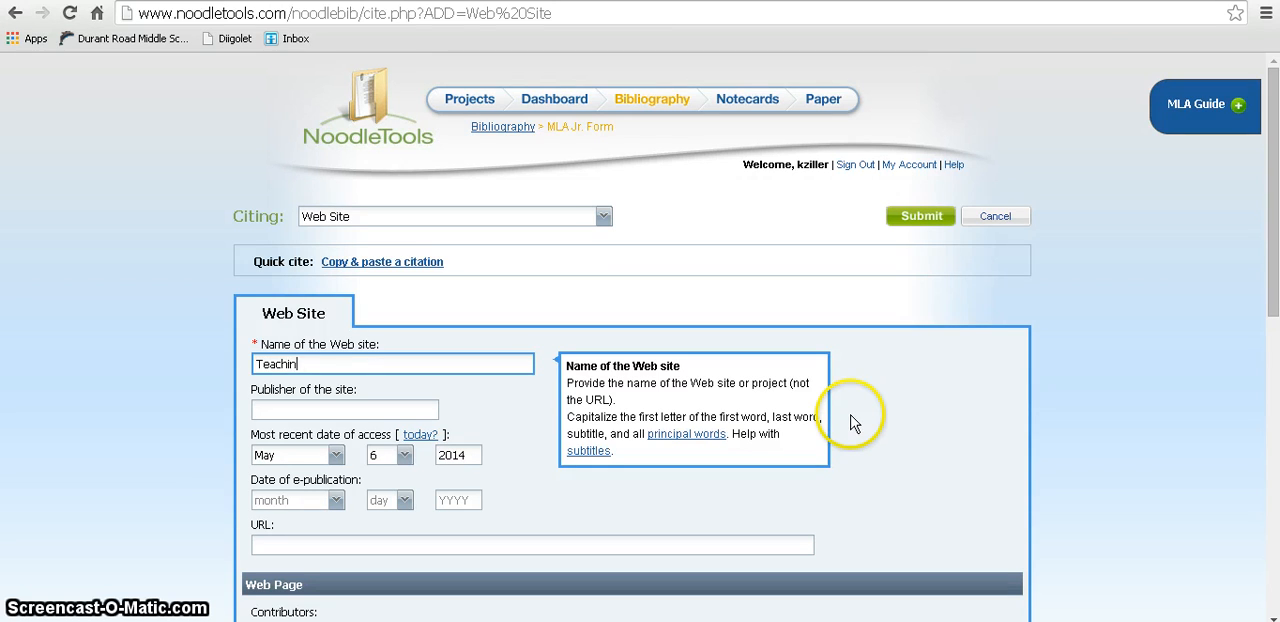
type("Teaching Tolerance")
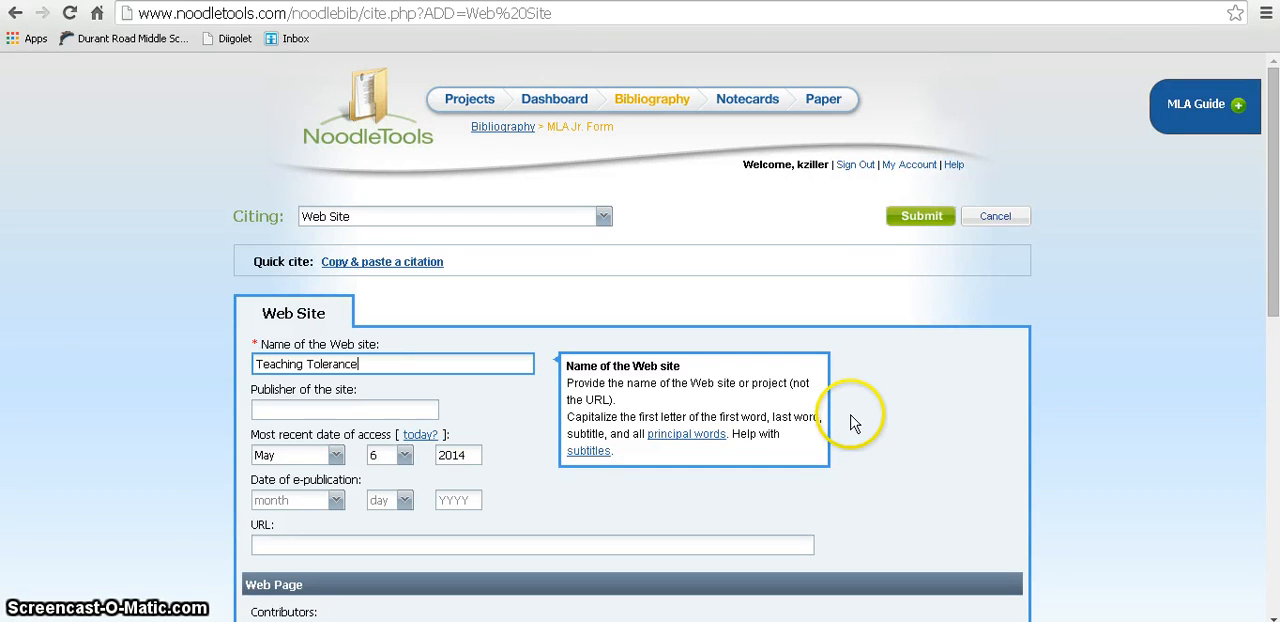
left_click(423, 411)
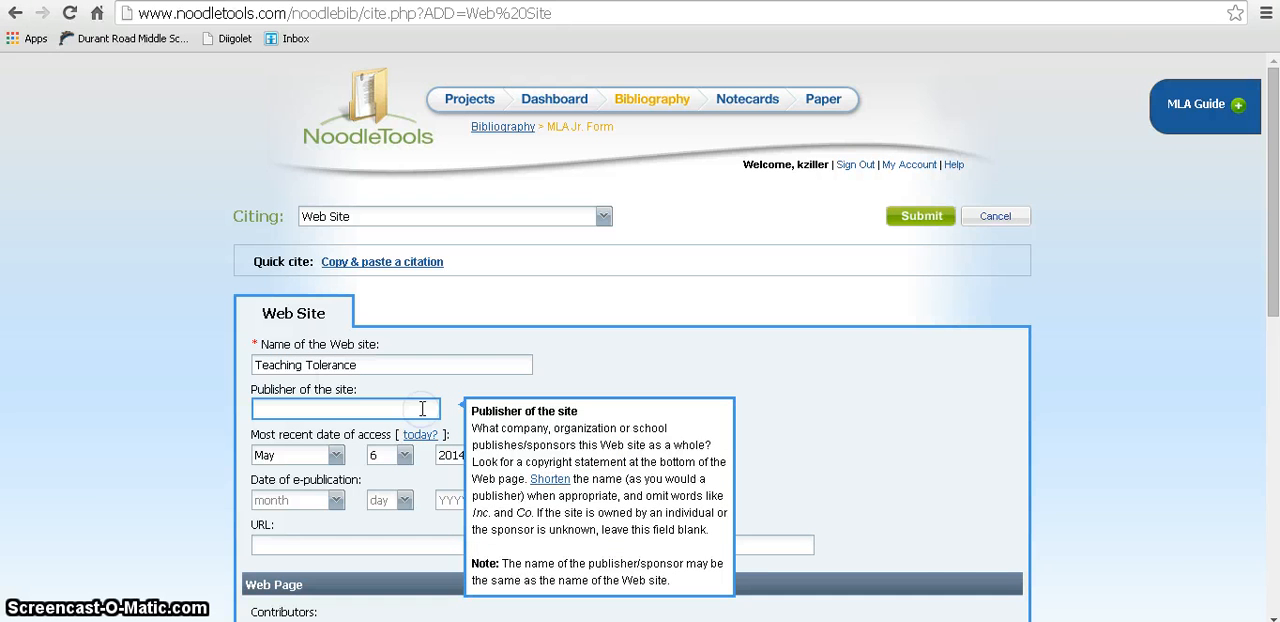
type("Teaching Tolerance")
left_click(617, 372)
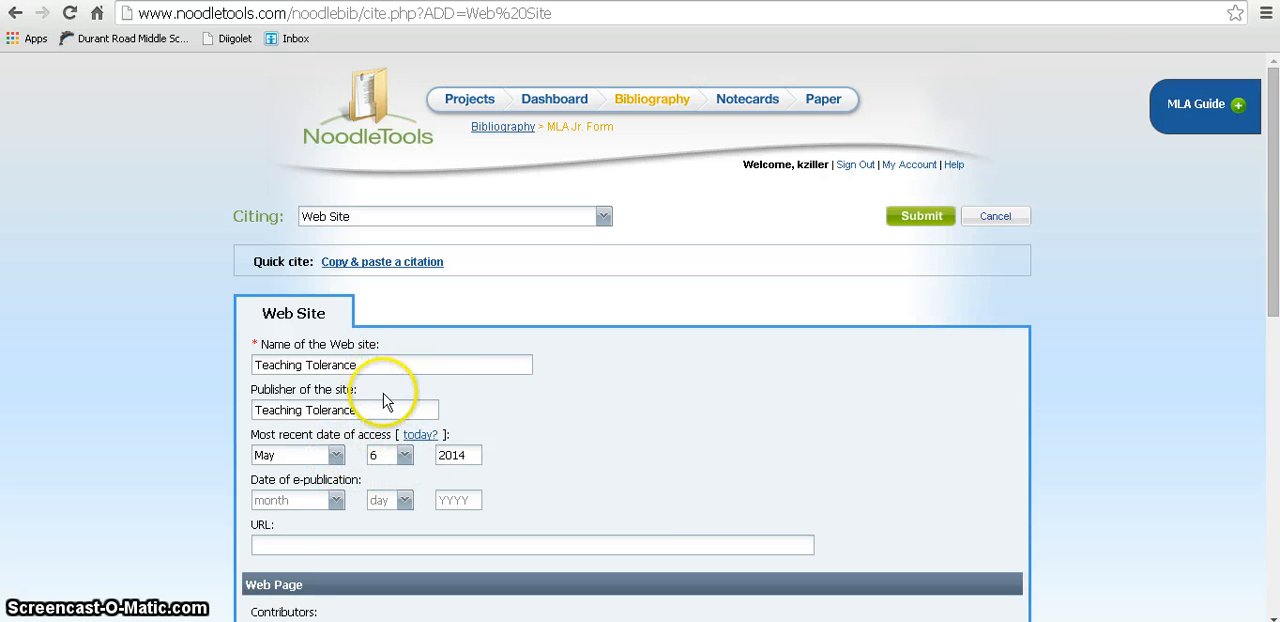
Step: Set the day of the most recent access date to 4 and the e-publication year to 2013
left_click(405, 457)
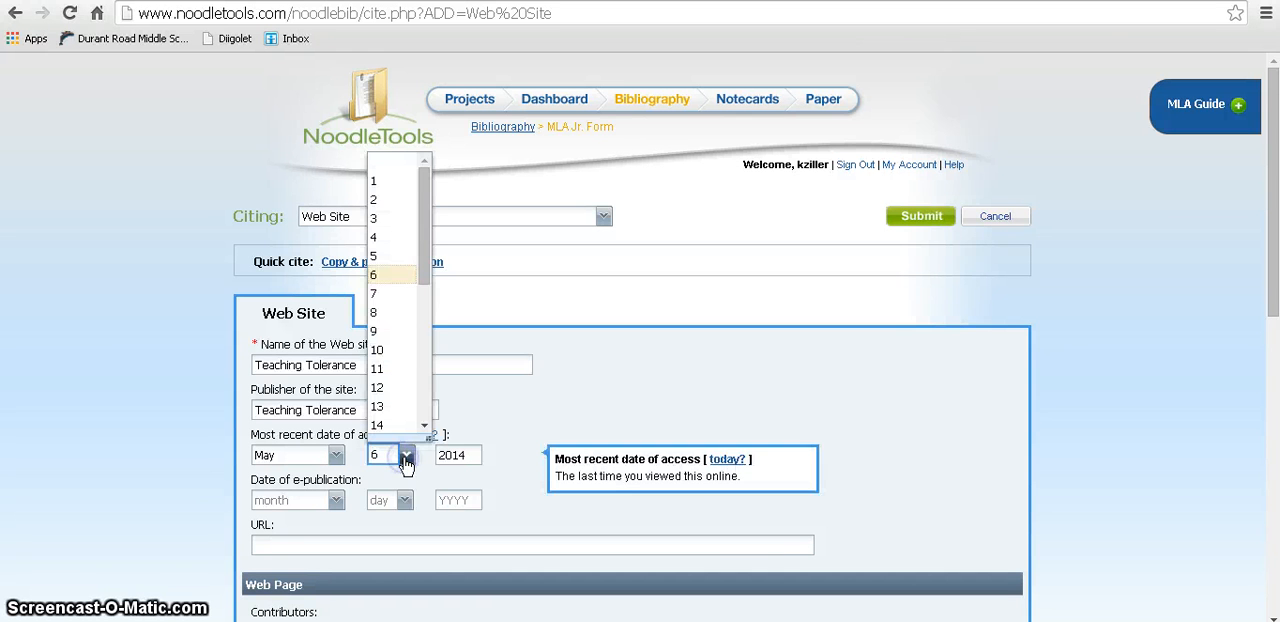
left_click(383, 240)
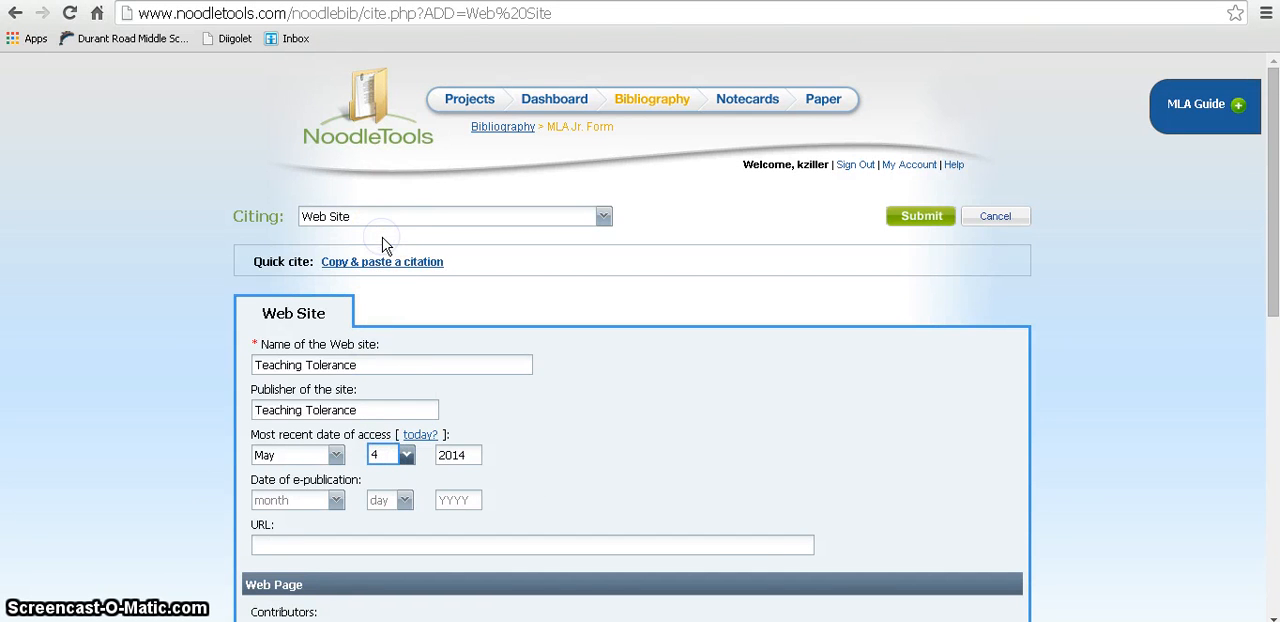
left_click(298, 499)
left_click(453, 499)
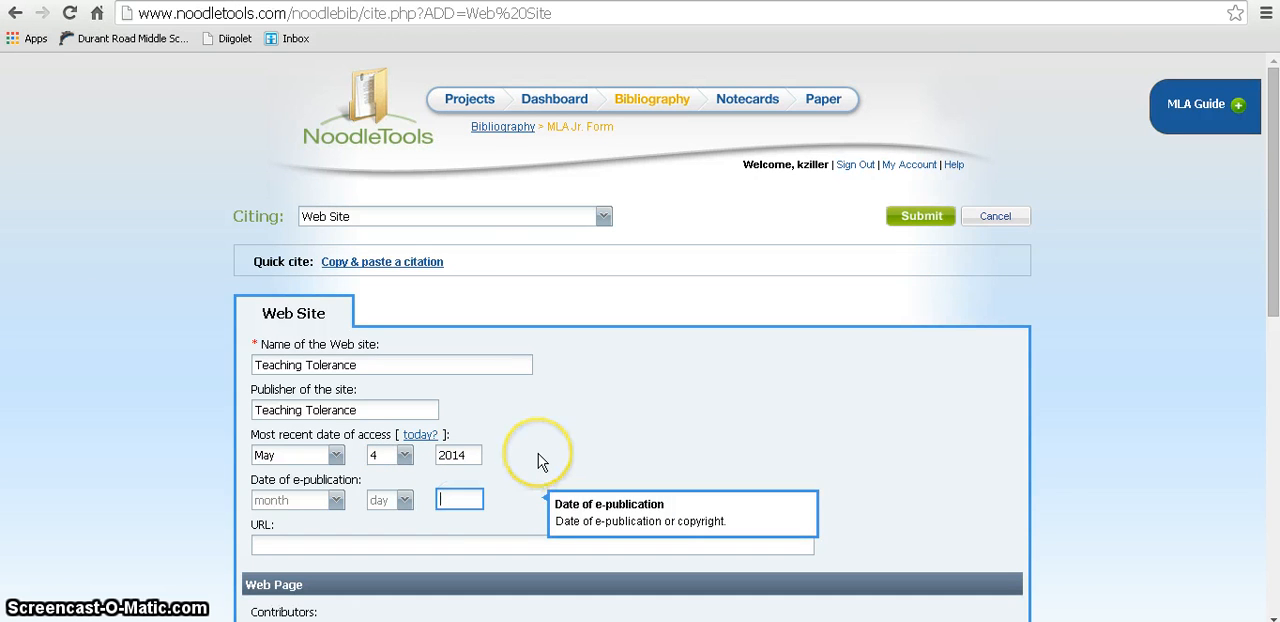
type("2013")
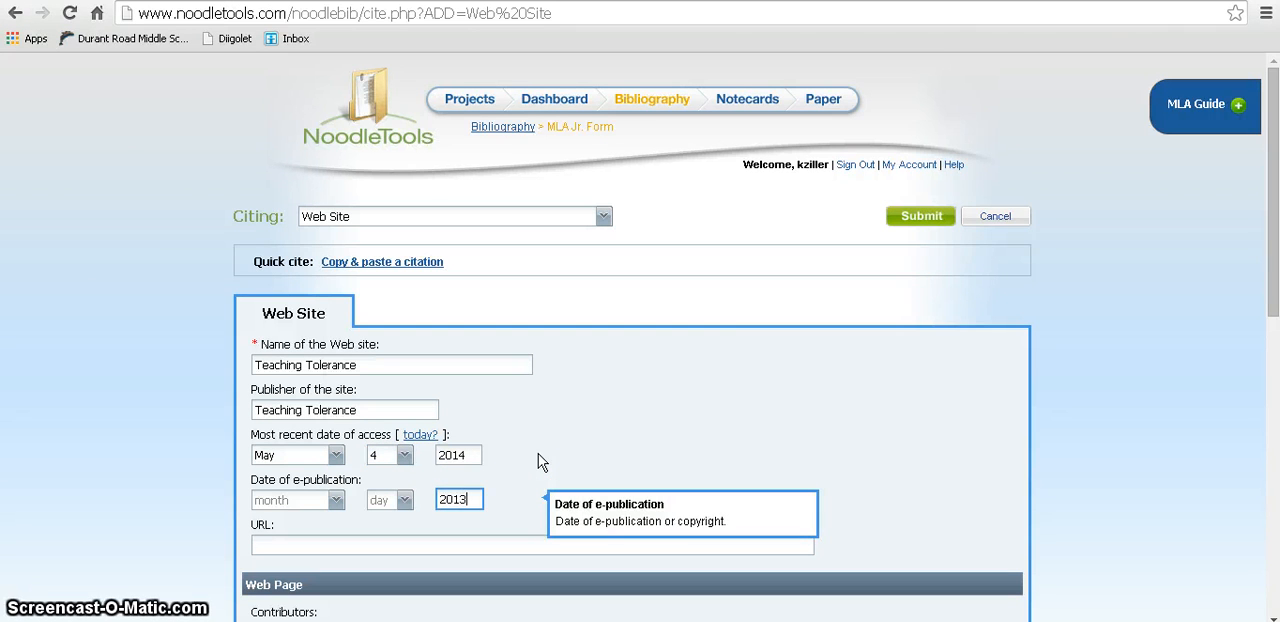
left_click(540, 462)
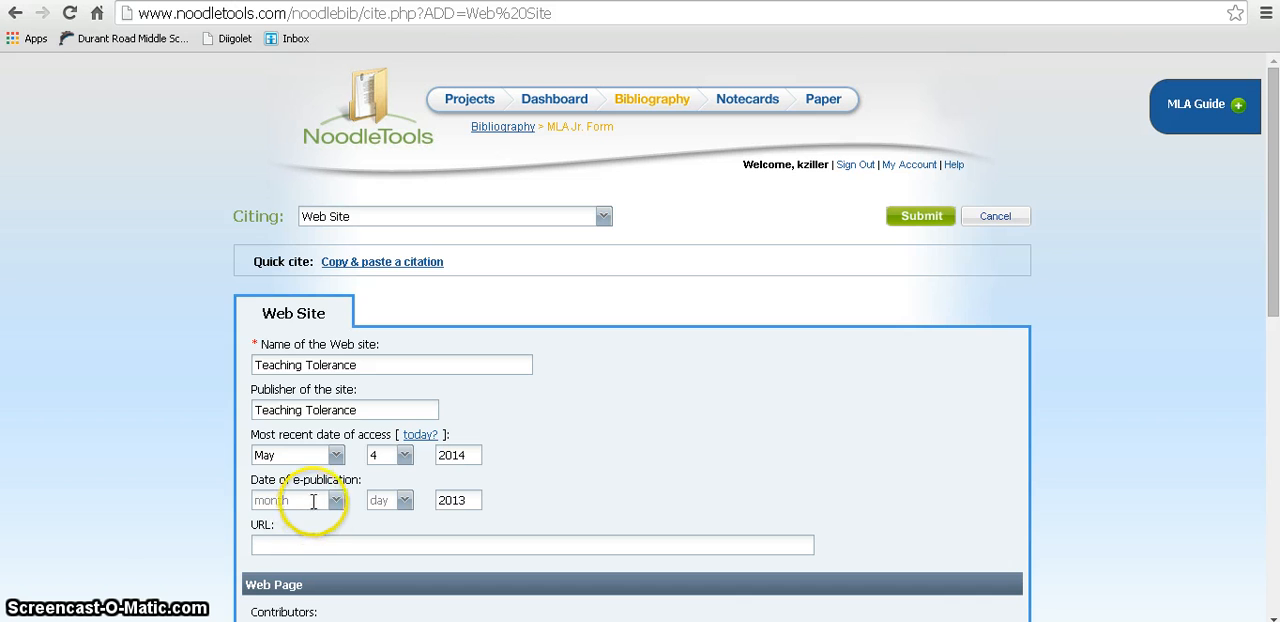
left_click(319, 543)
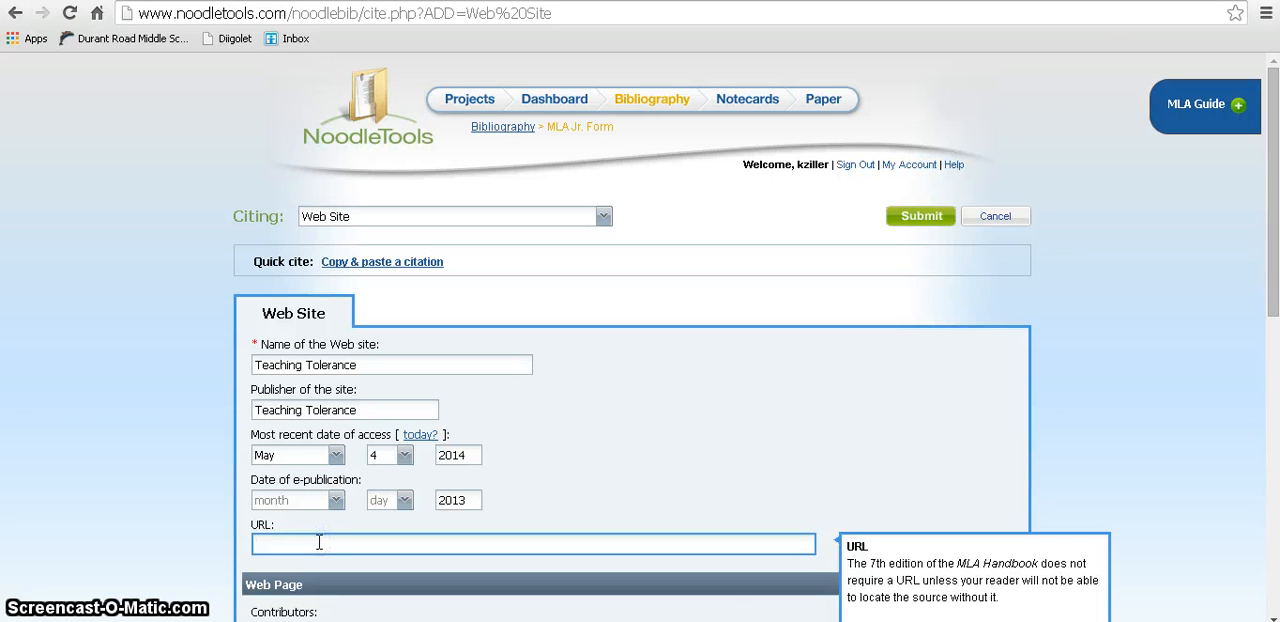
type("http://")
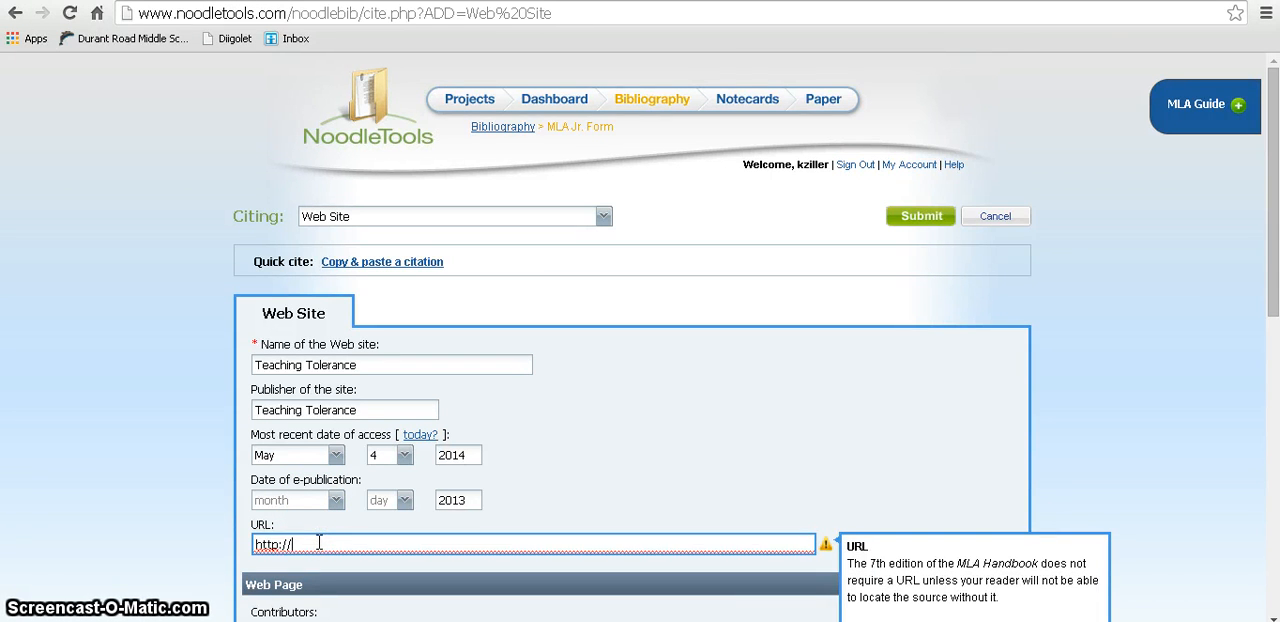
type("teachingto")
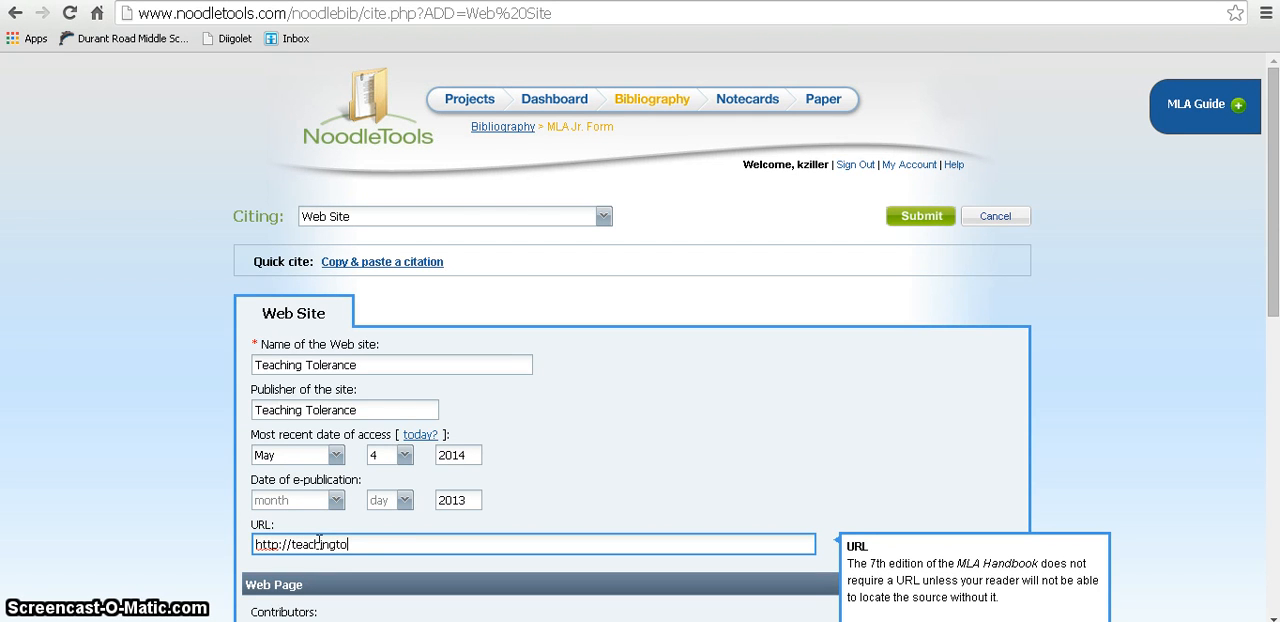
type("lerance.org")
left_click(313, 538)
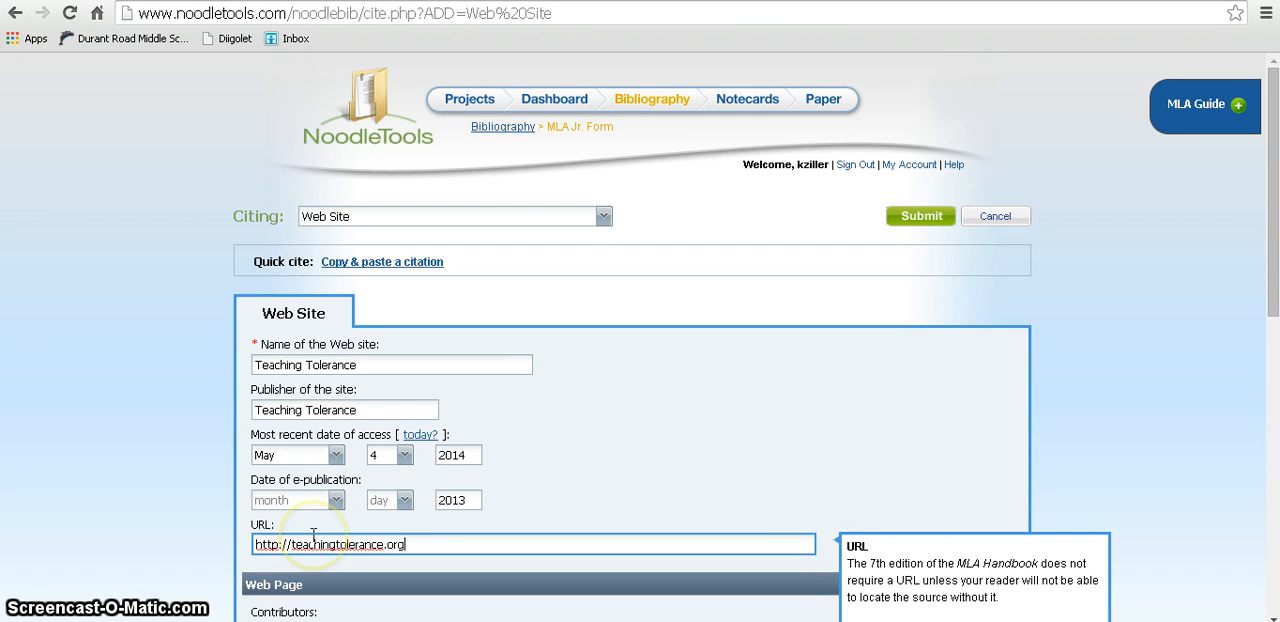
Step: Enter "Racial Profiling is Wrong" as the web page or article title
scroll(509, 524, "down", 2)
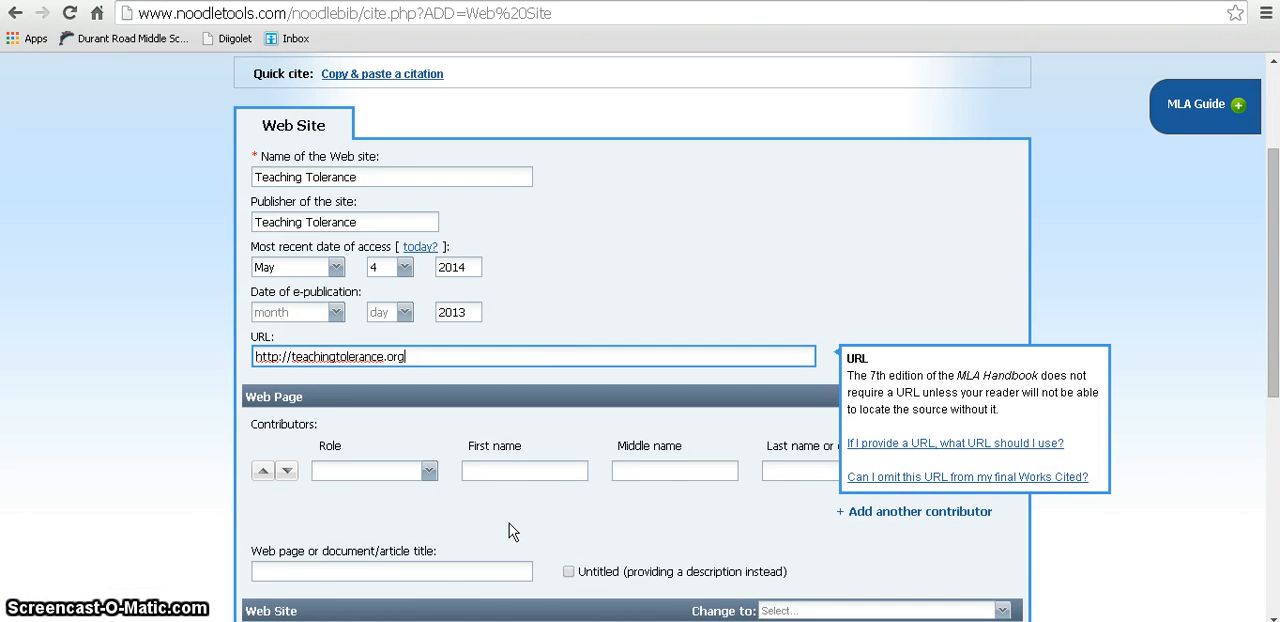
scroll(509, 531, "down", 1)
left_click(533, 411)
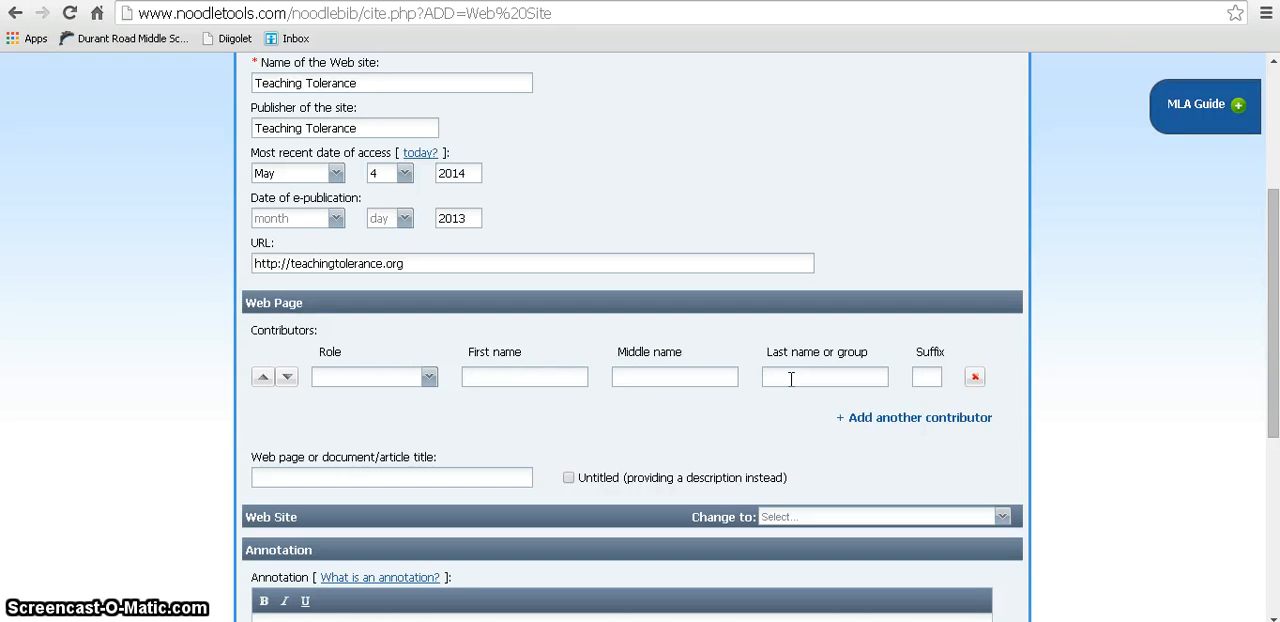
scroll(767, 409, "down", 1)
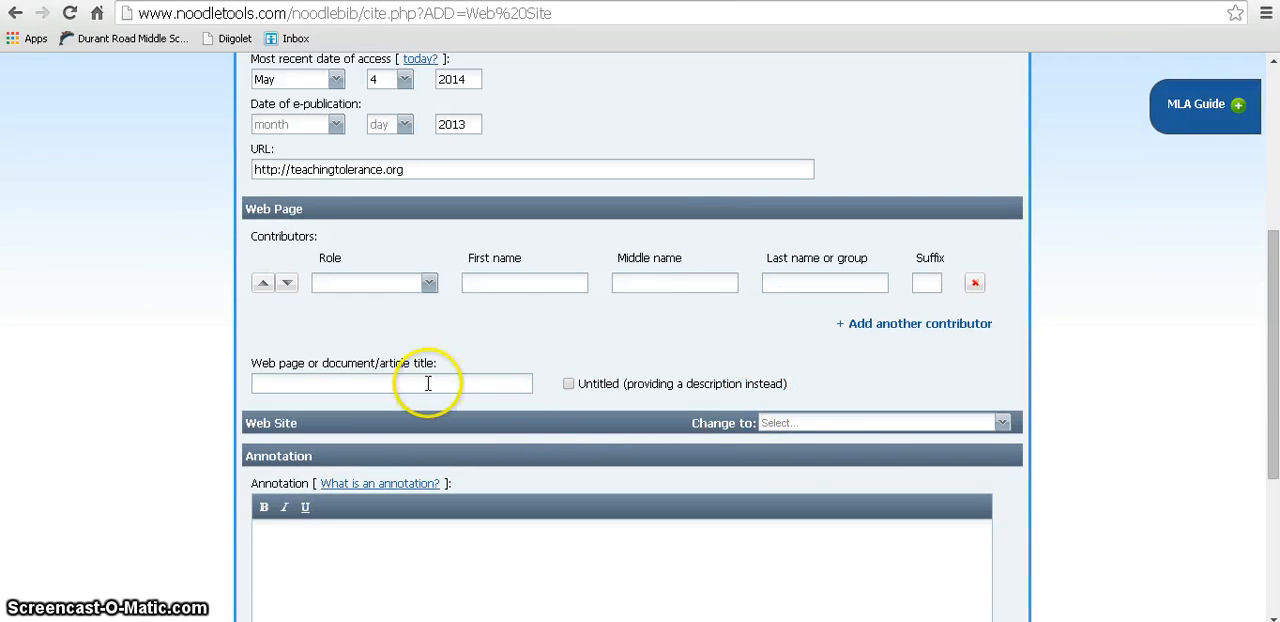
left_click(430, 383)
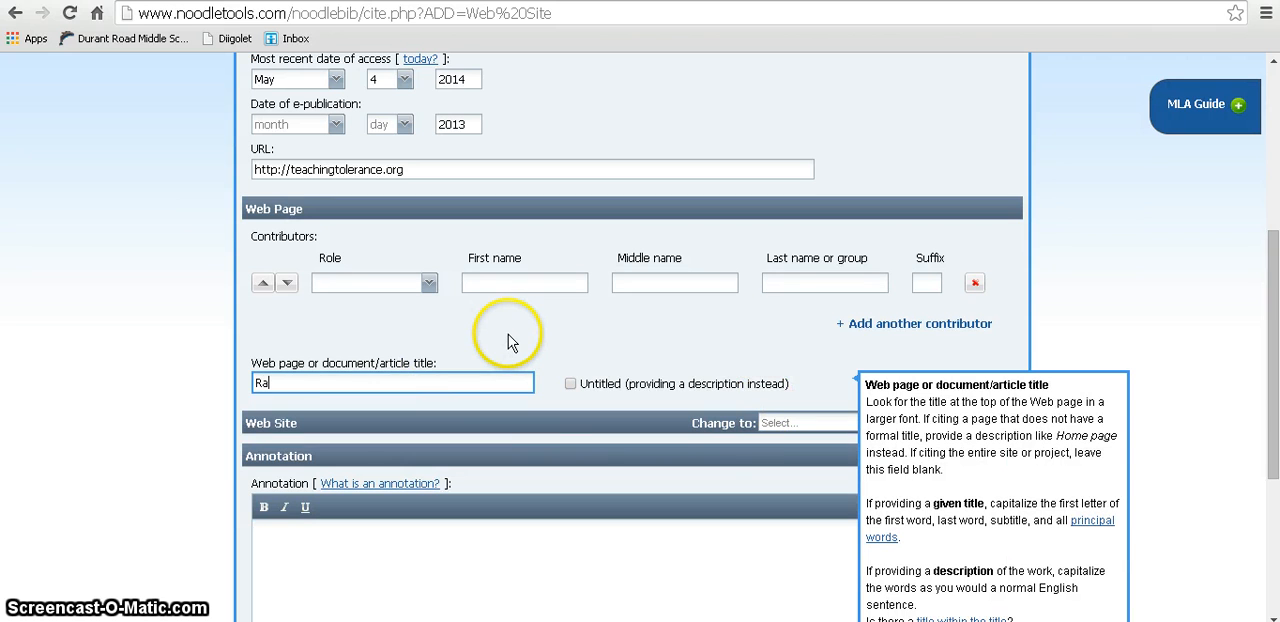
type("Racial Profiling is")
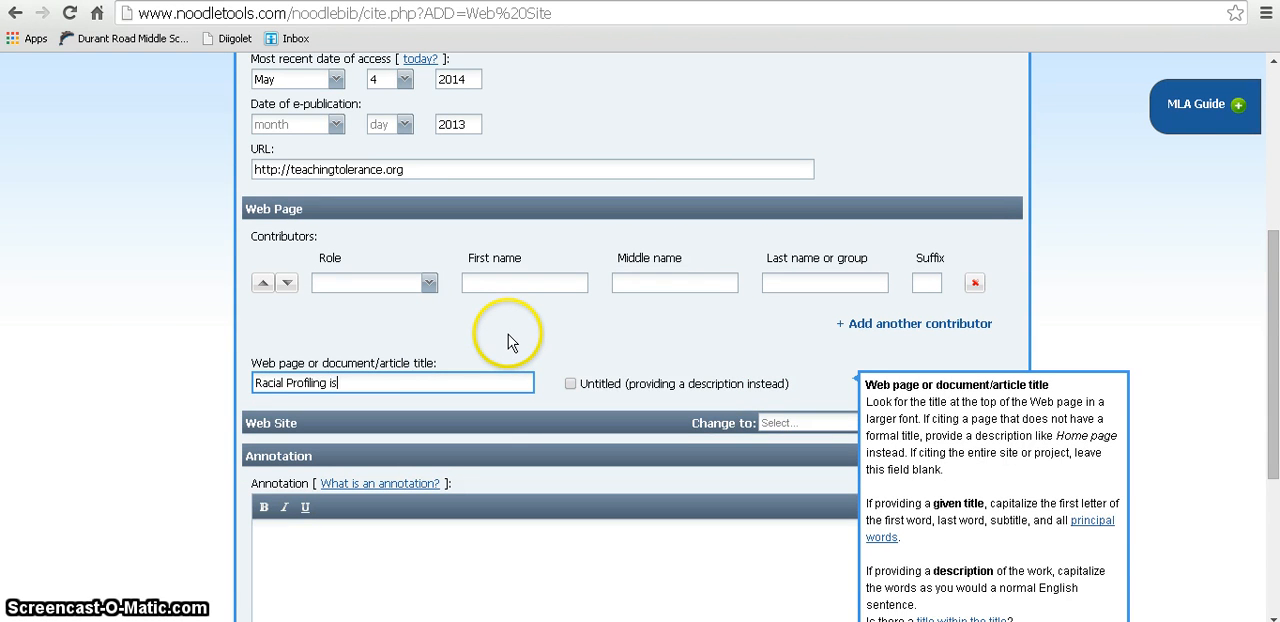
type(" Wrong")
left_click(508, 338)
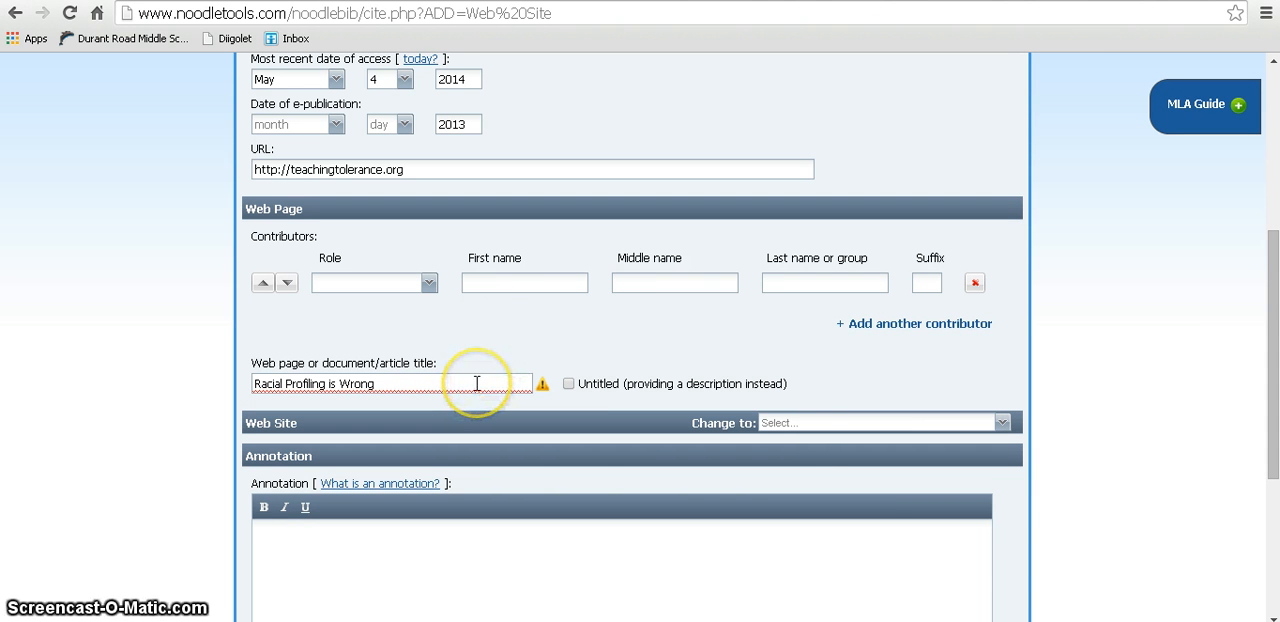
Step: Submit the completed web site citation, leaving its annotation blank and keeping it included in the final works cited
mouse_move(542, 386)
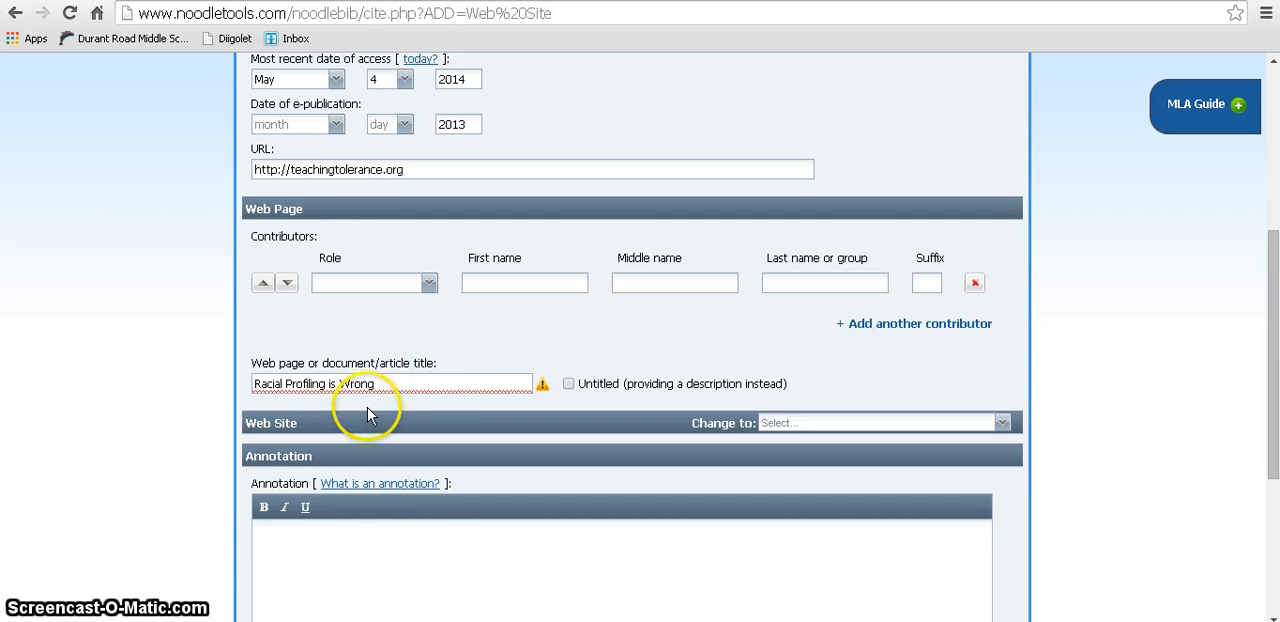
scroll(366, 405, "down", 1)
scroll(367, 415, "down", 1)
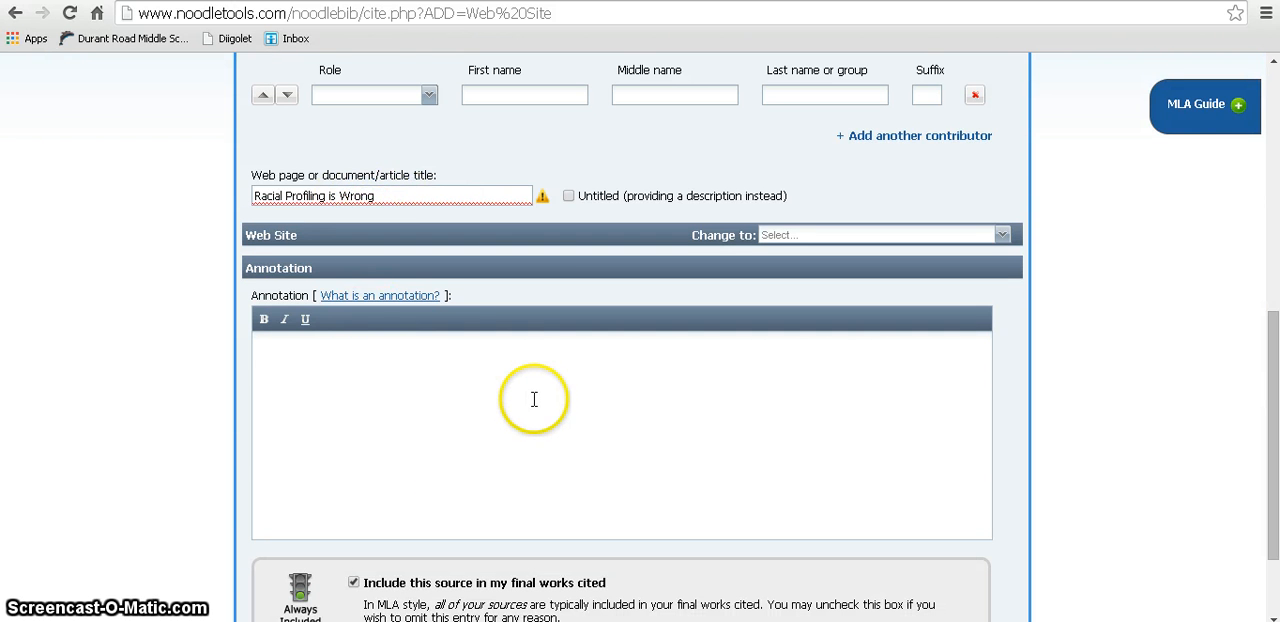
scroll(526, 393, "down", 1)
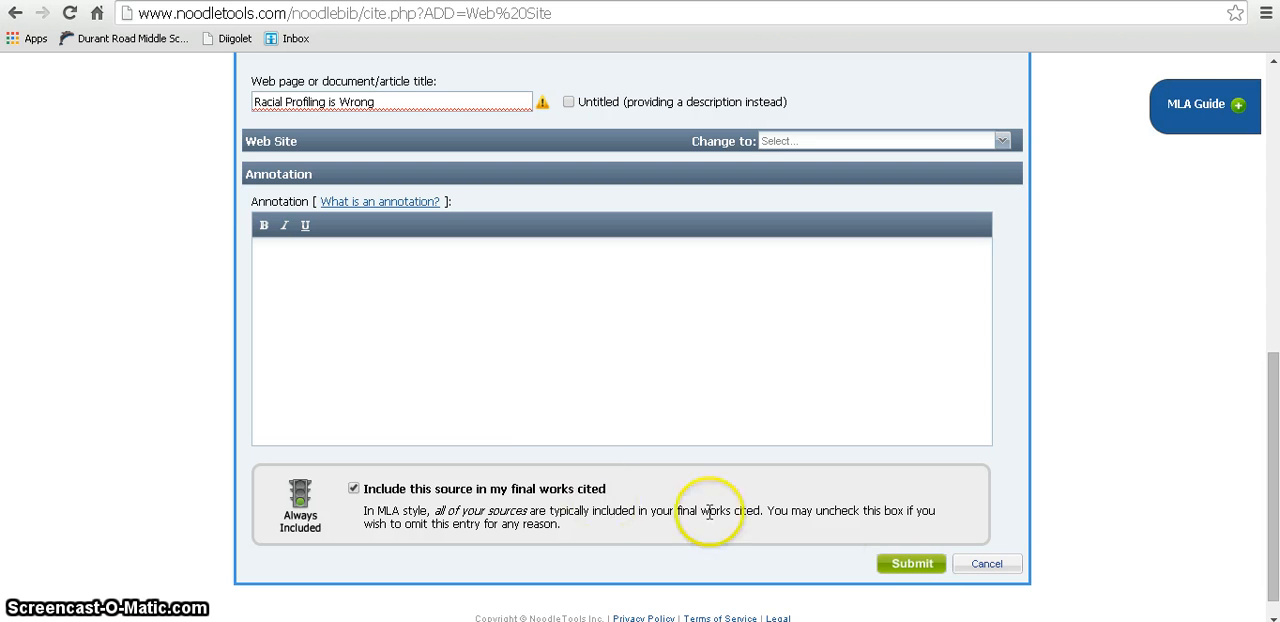
left_click(921, 565)
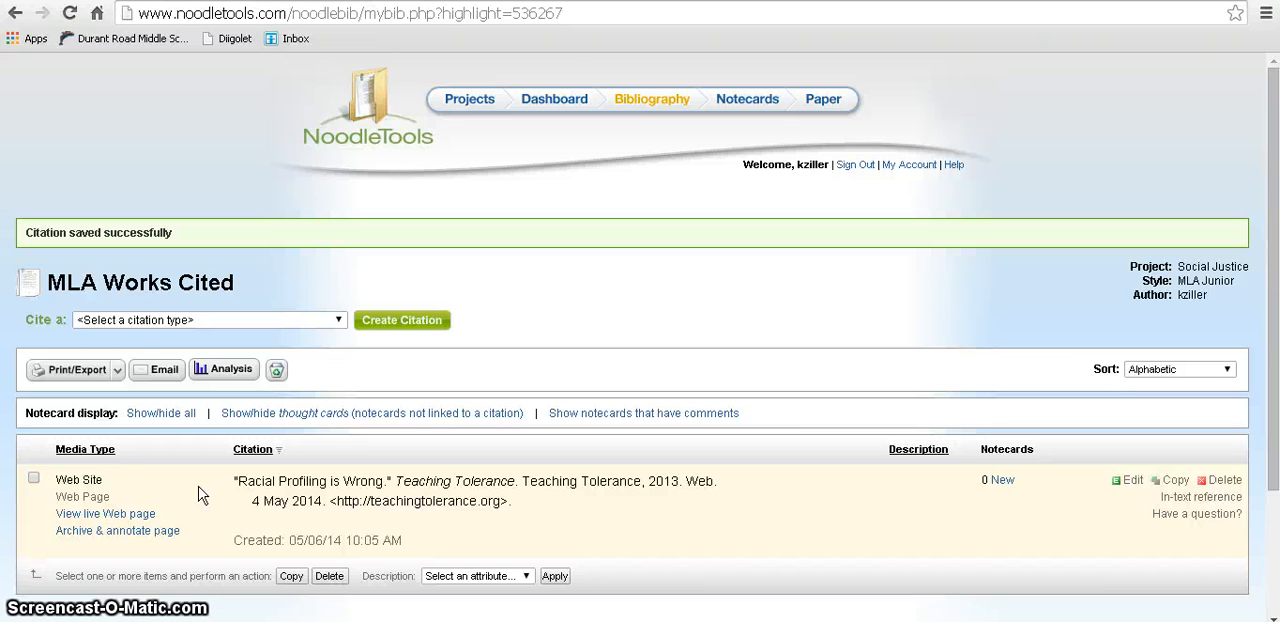
Step: Create a new Newspaper citation and set its help screen to be hidden next time
left_click(338, 321)
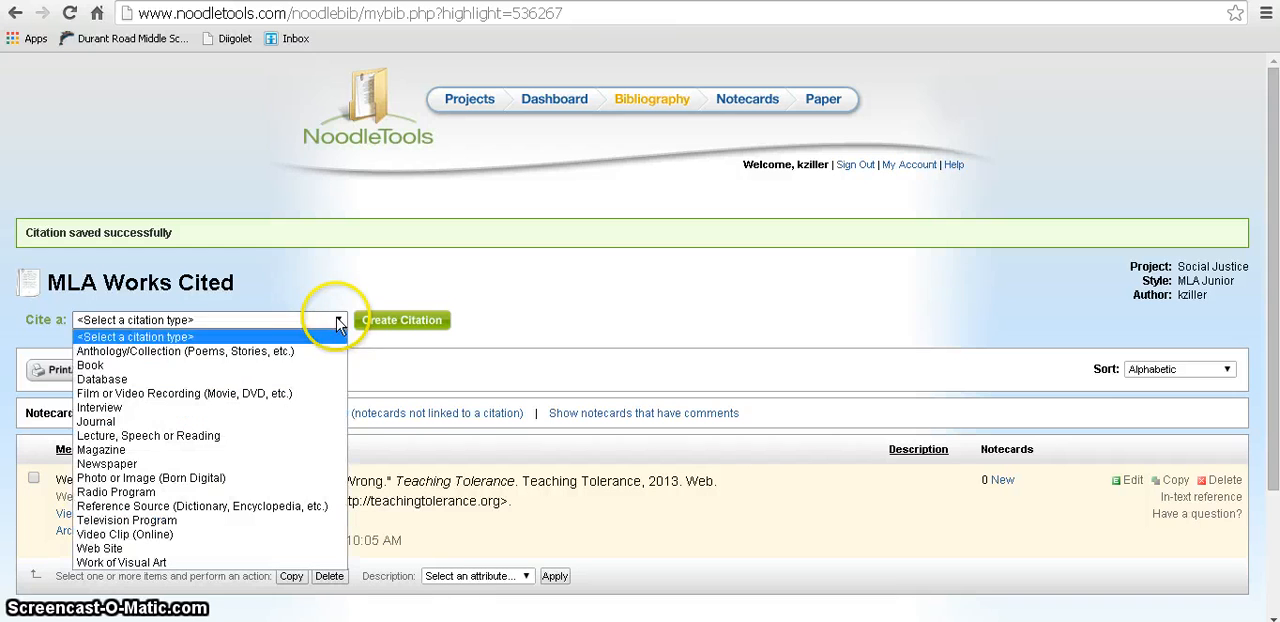
left_click(263, 464)
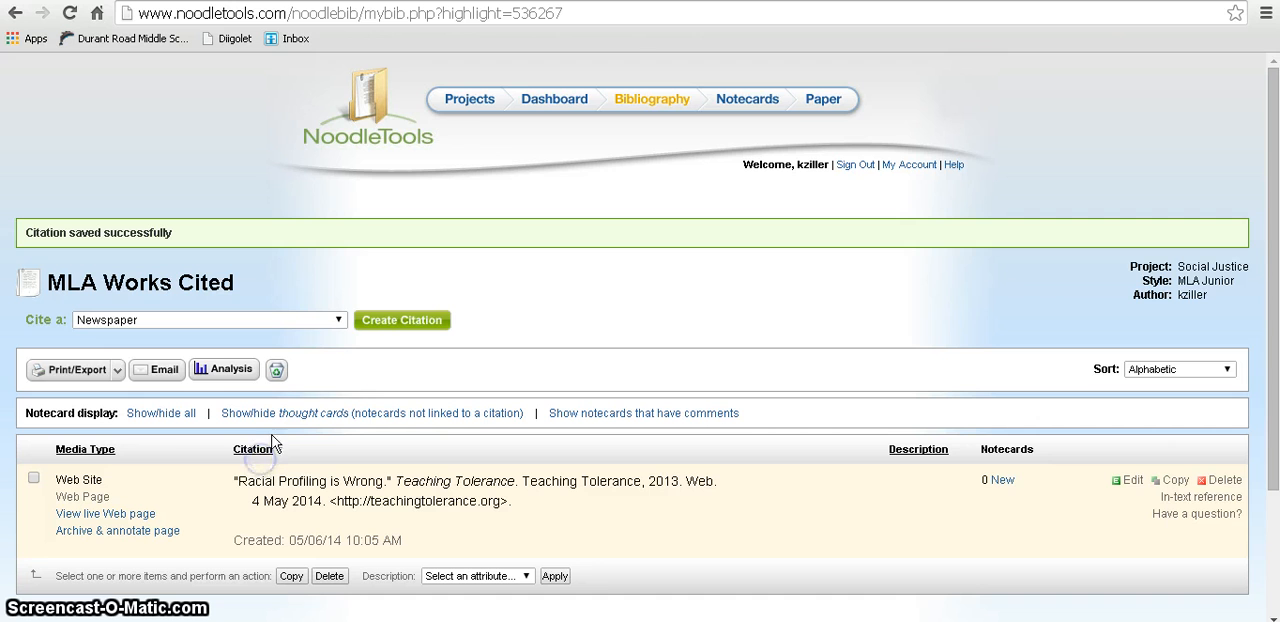
left_click(369, 329)
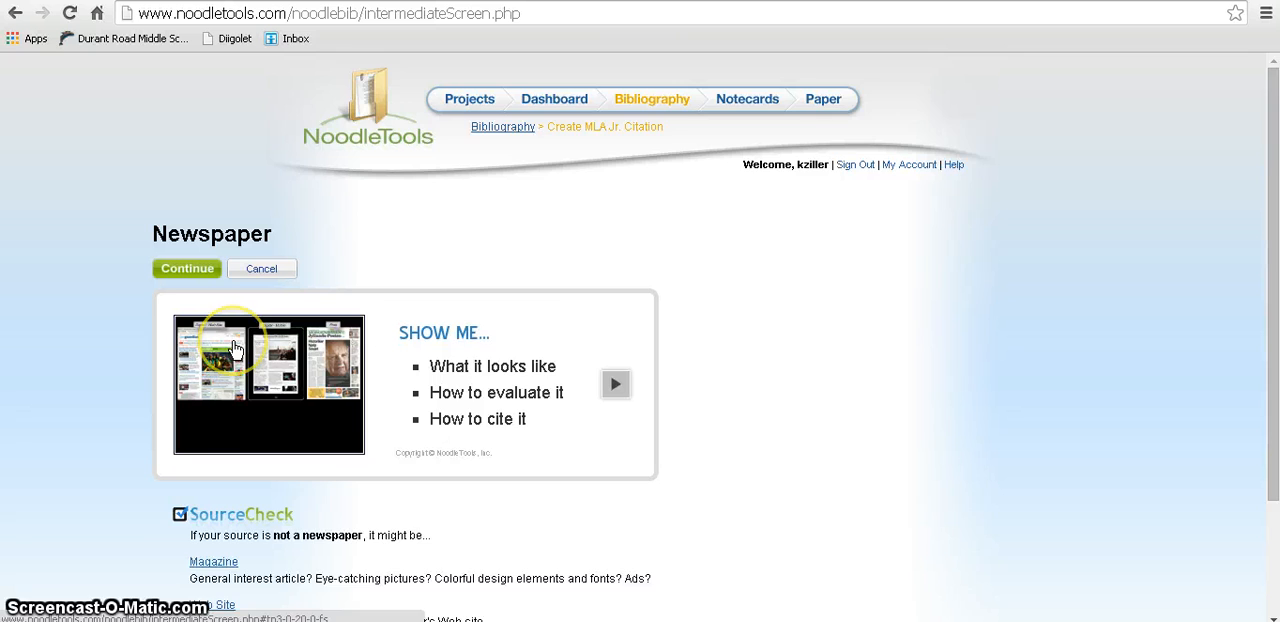
scroll(240, 340, "down", 3)
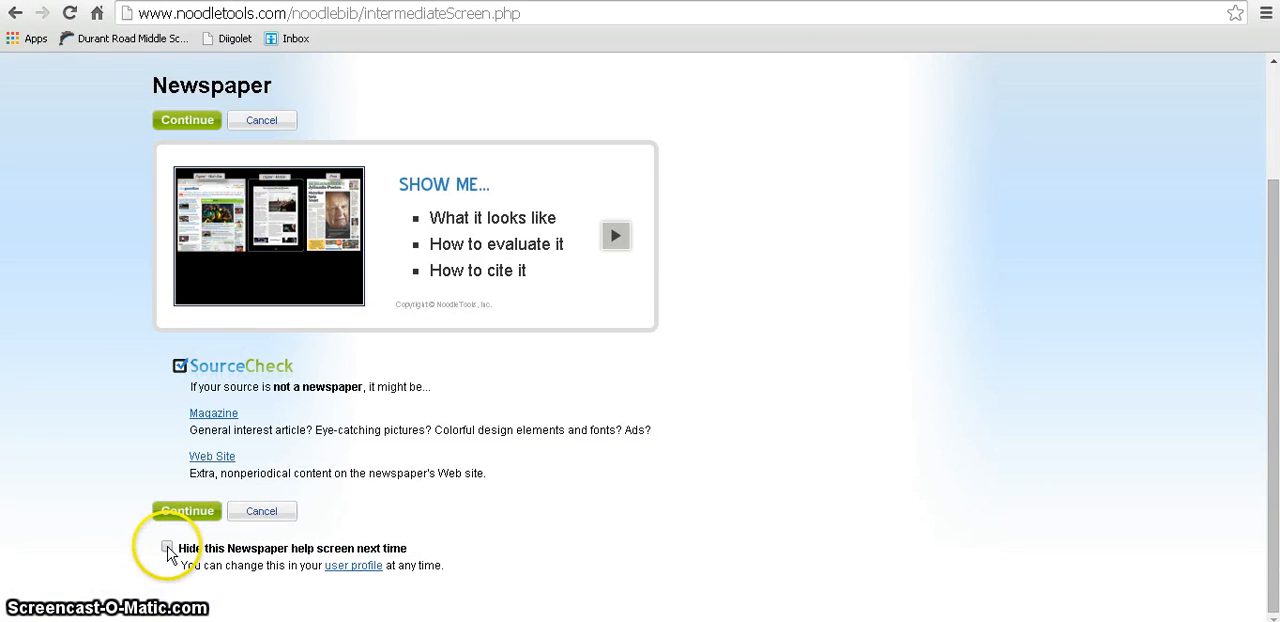
left_click(167, 548)
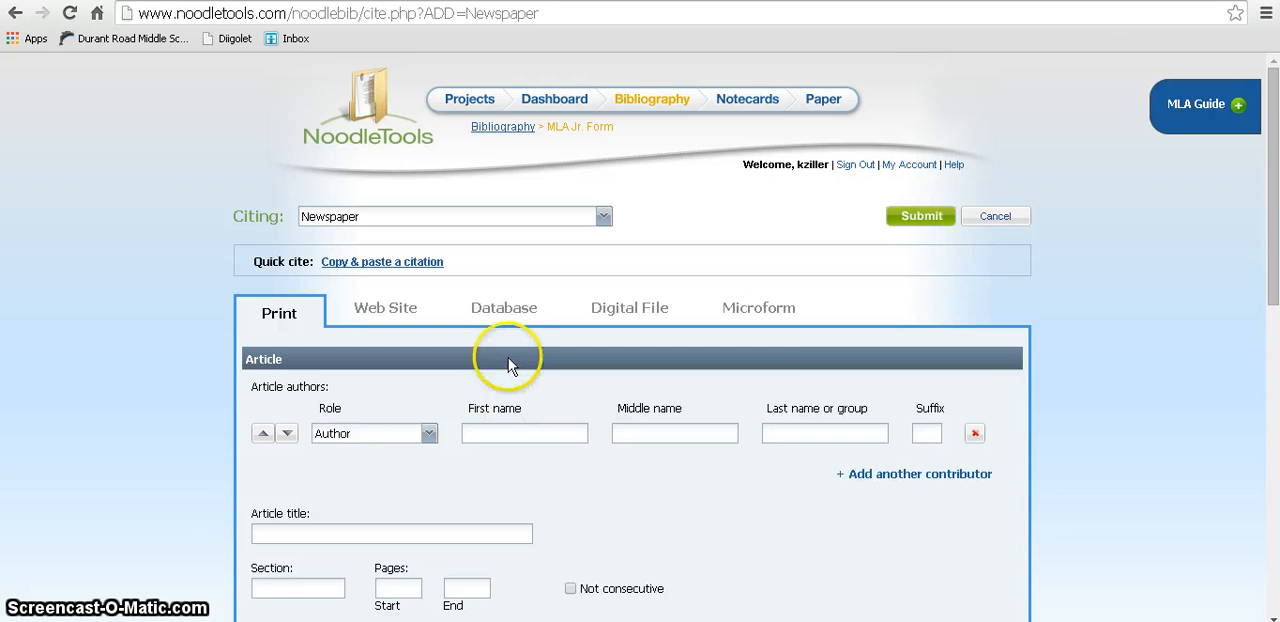
Step: Cite the newspaper article as a database source and set the database name to the suggested Newspaper Source Plus
left_click(510, 313)
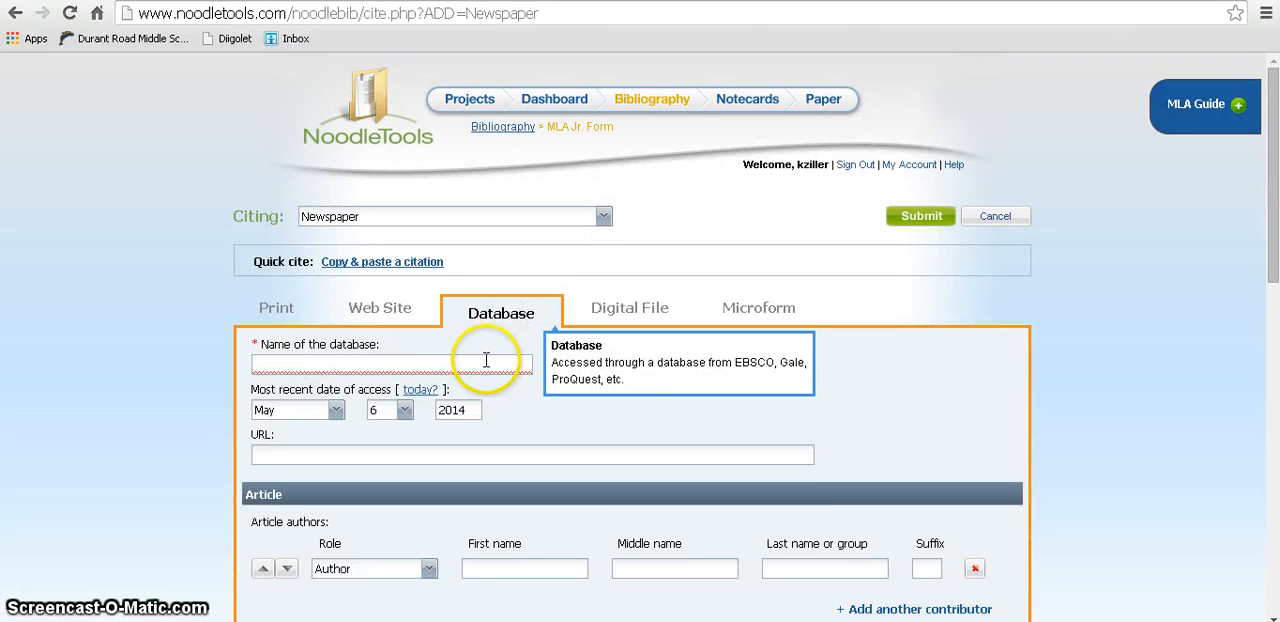
left_click(486, 362)
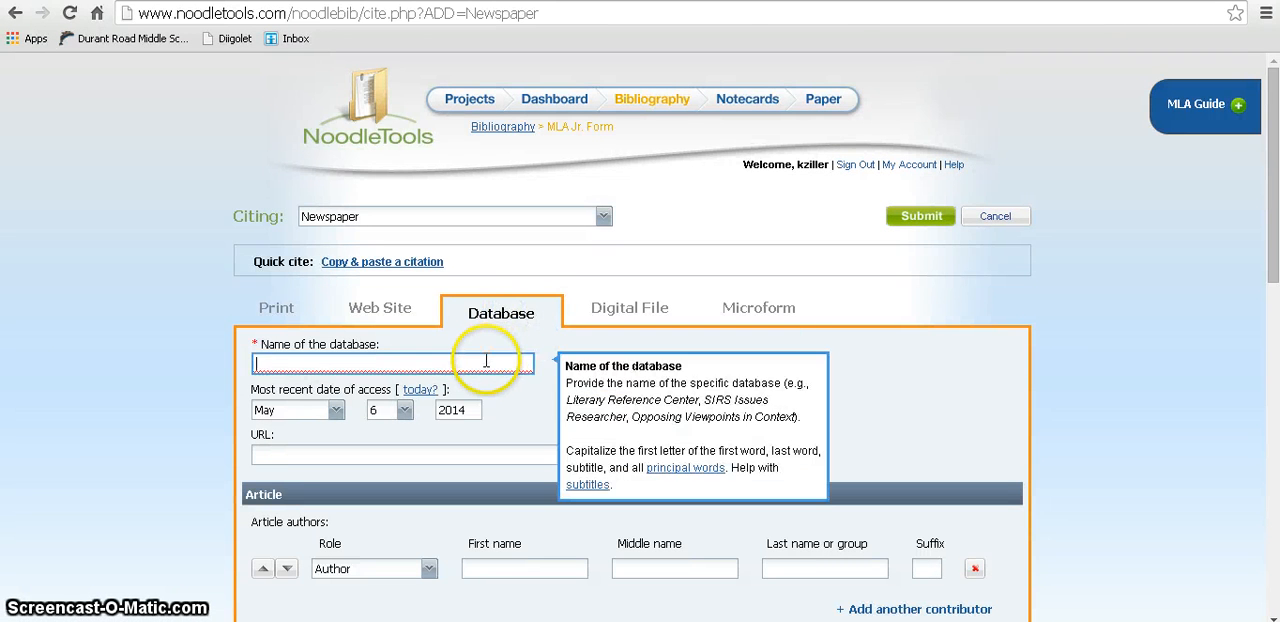
type("Newspaper Source")
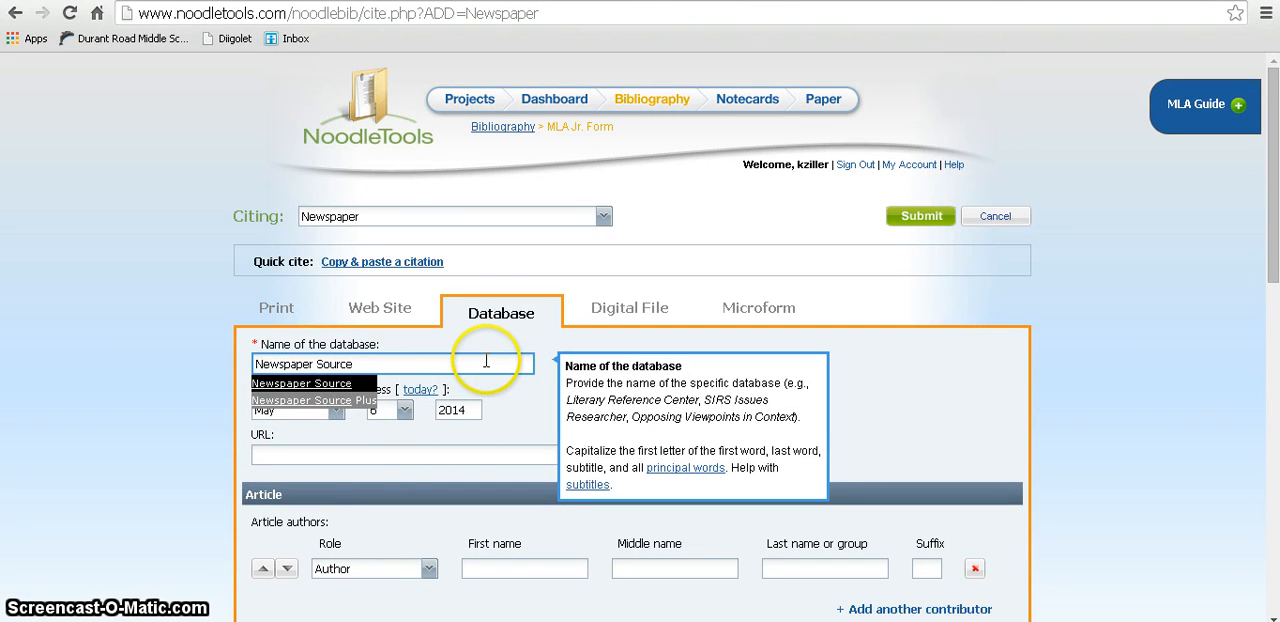
left_click(346, 399)
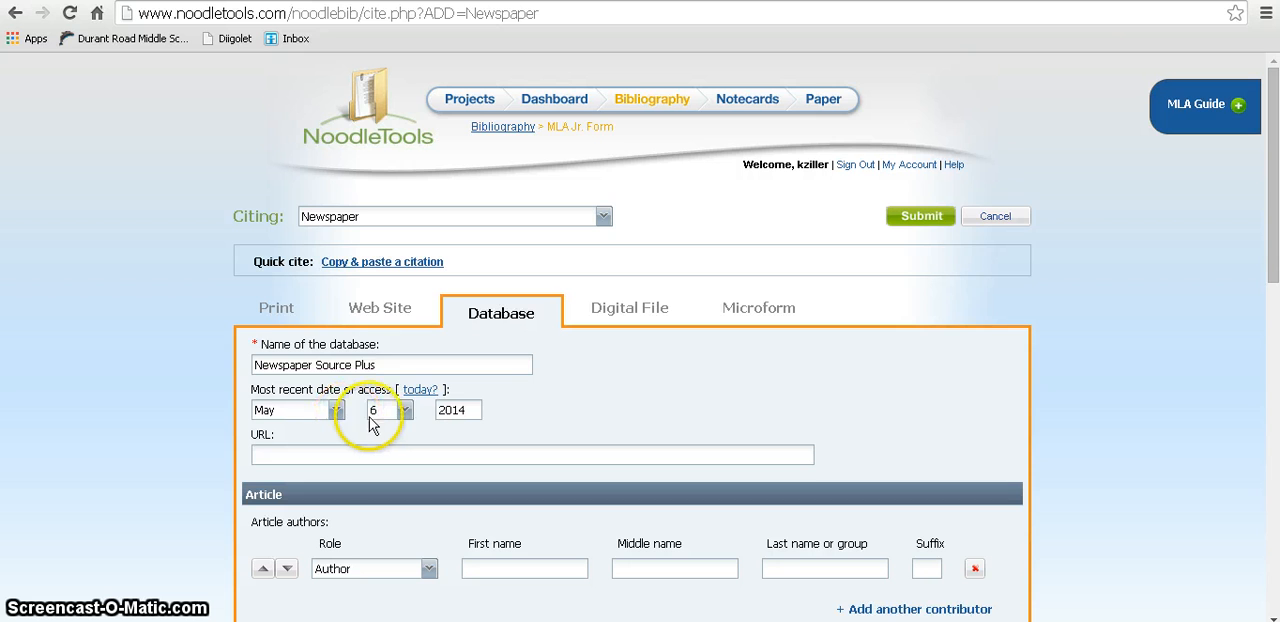
left_click(405, 411)
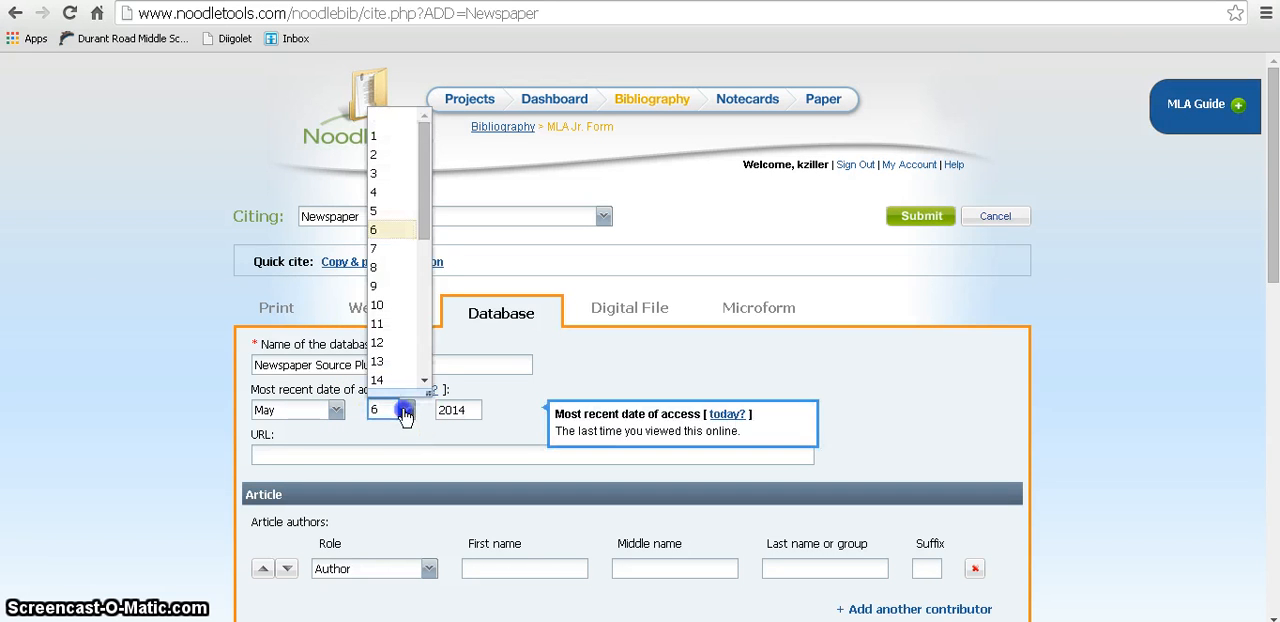
left_click(383, 213)
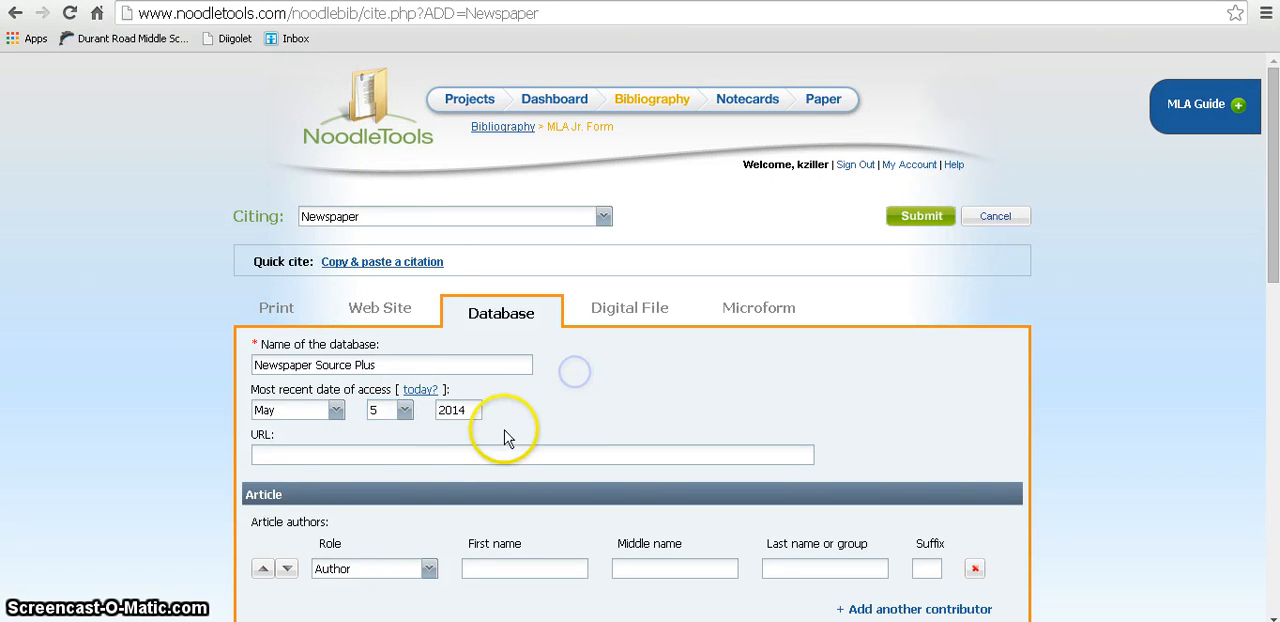
left_click(484, 453)
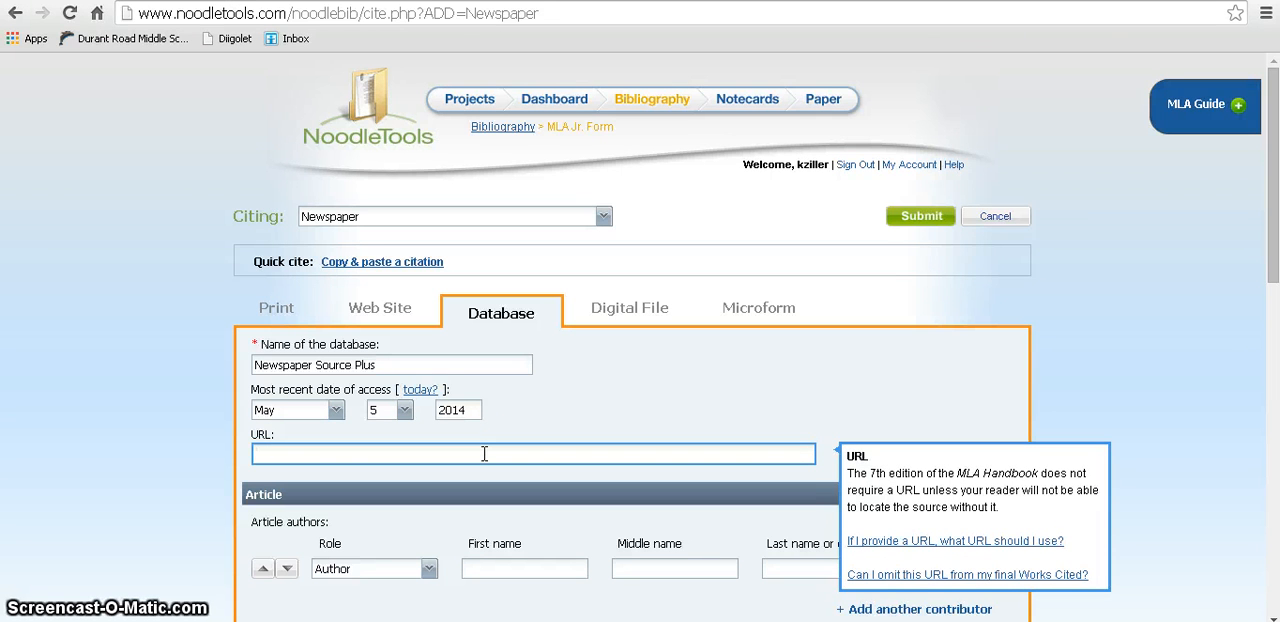
type("http://")
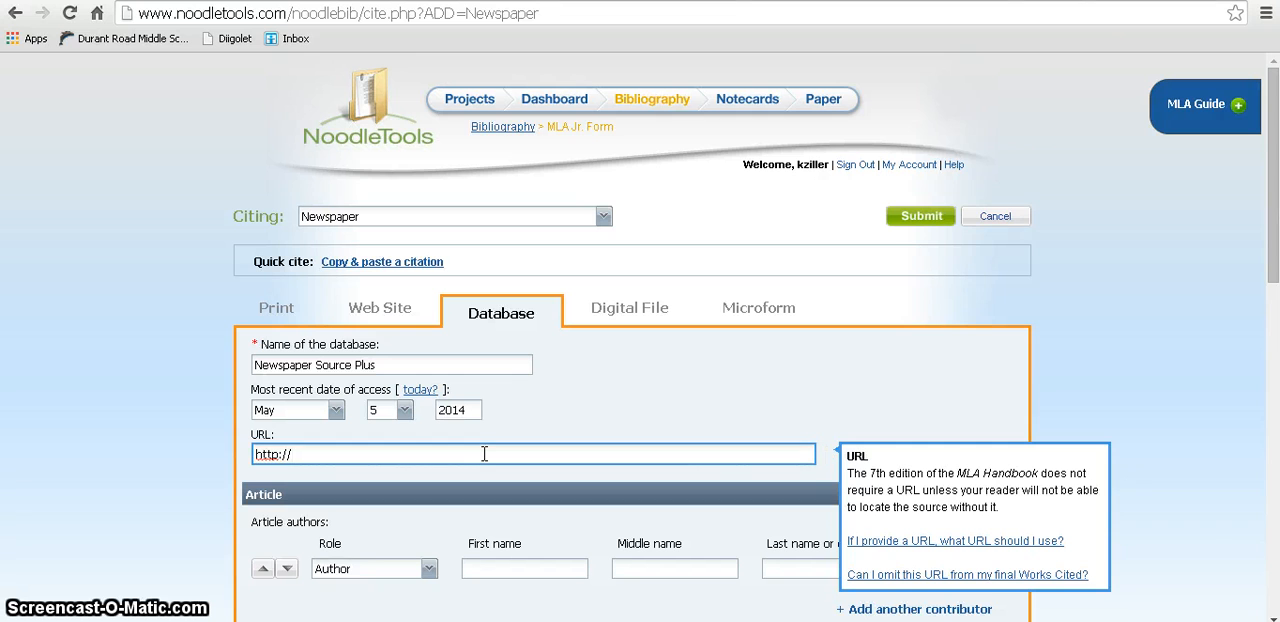
type("ebsco.com")
Step: Enter the article author's first and last name, leaving the middle name blank
scroll(484, 453, "down", 2)
left_click(505, 380)
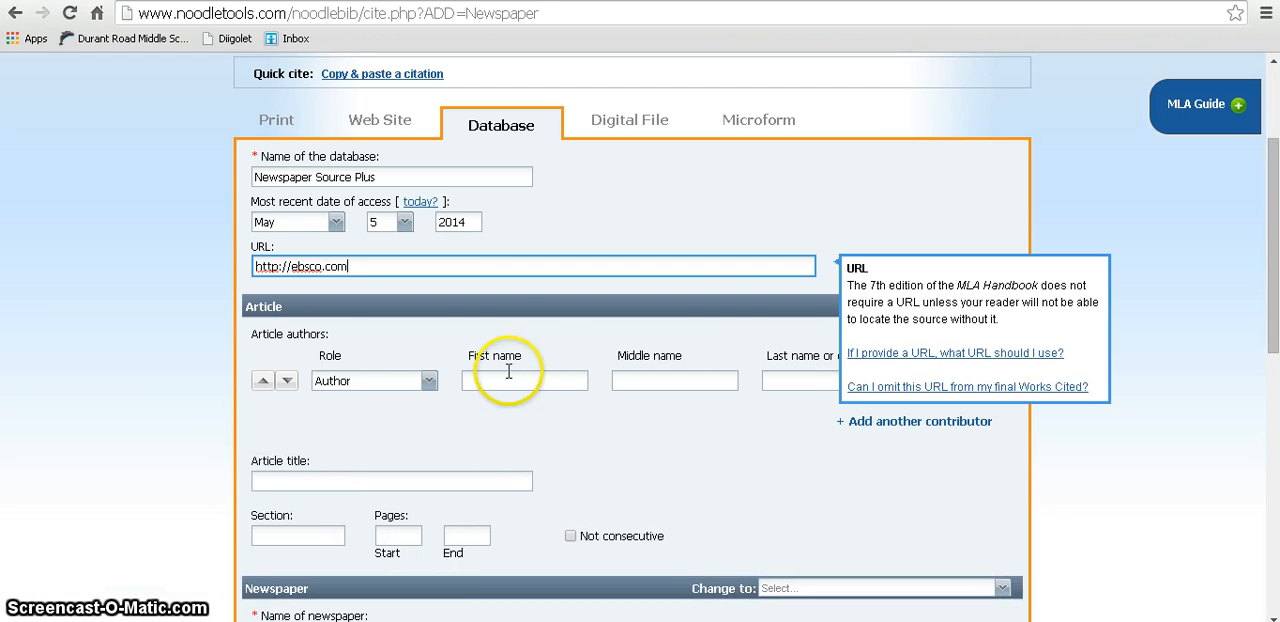
type("Ter")
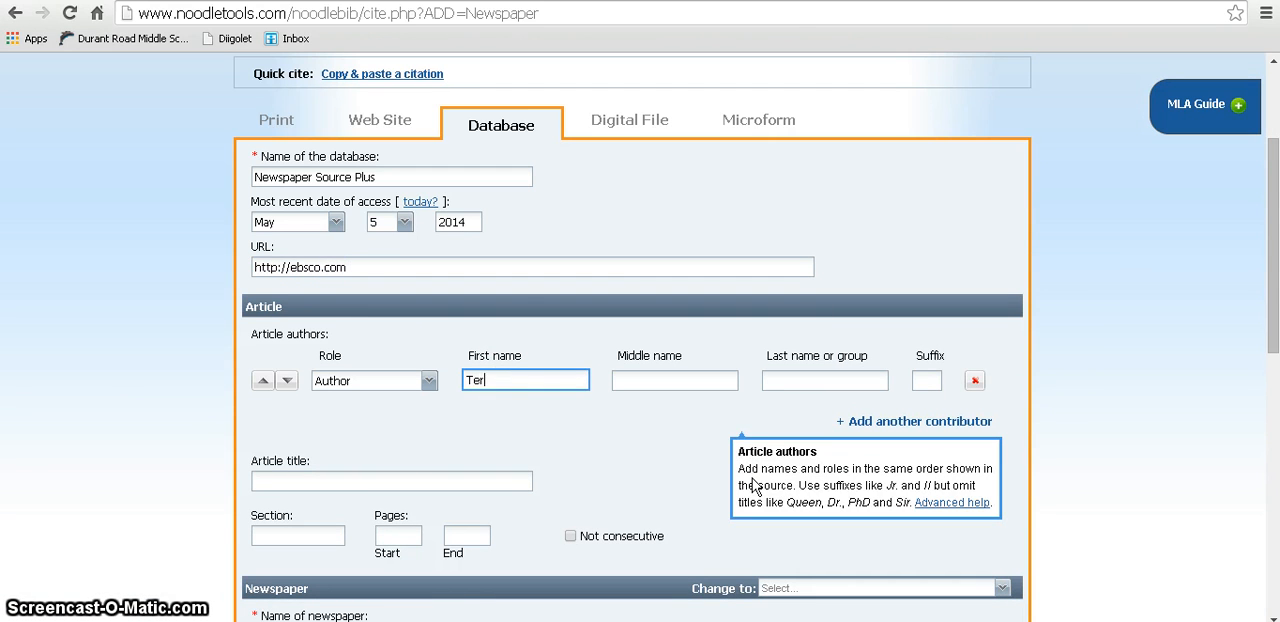
key("Tab")
key("Tab")
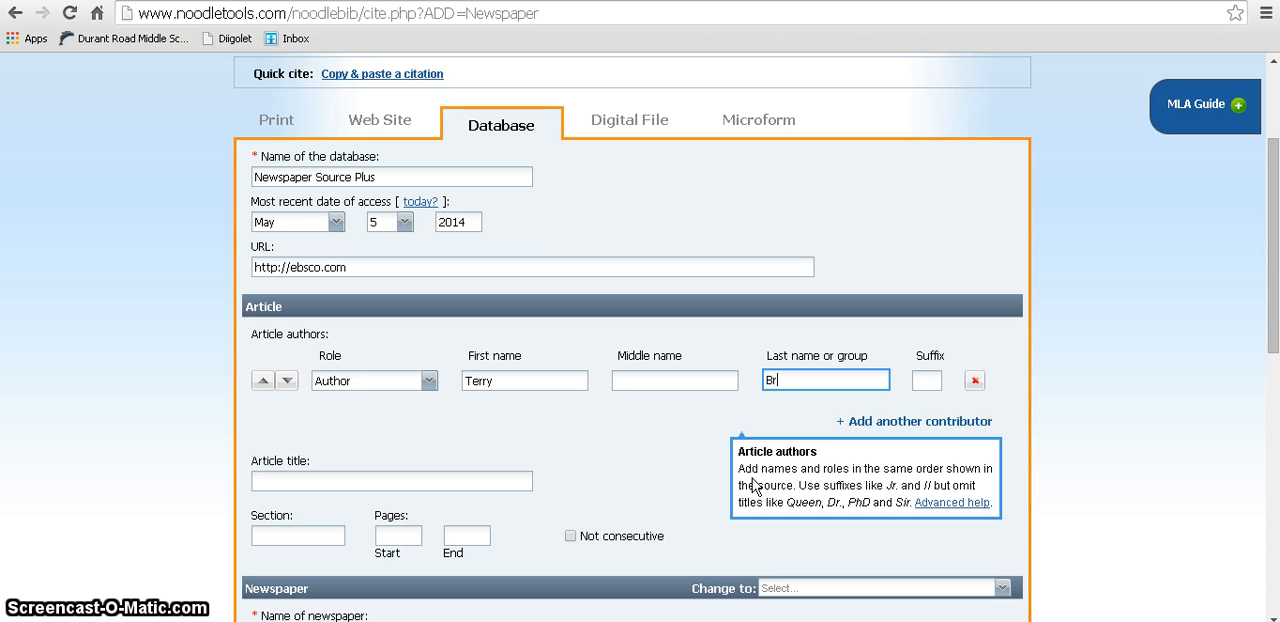
left_click(676, 448)
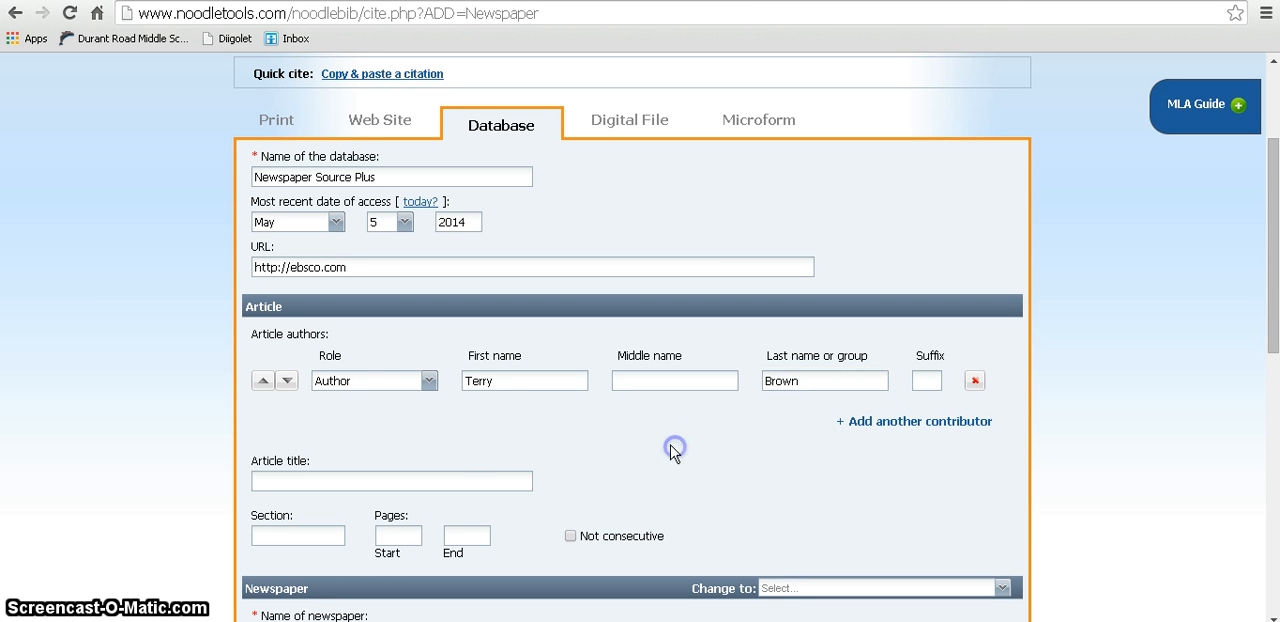
Step: Enter "Racial Profiling in New York City" as the article title
left_click(492, 479)
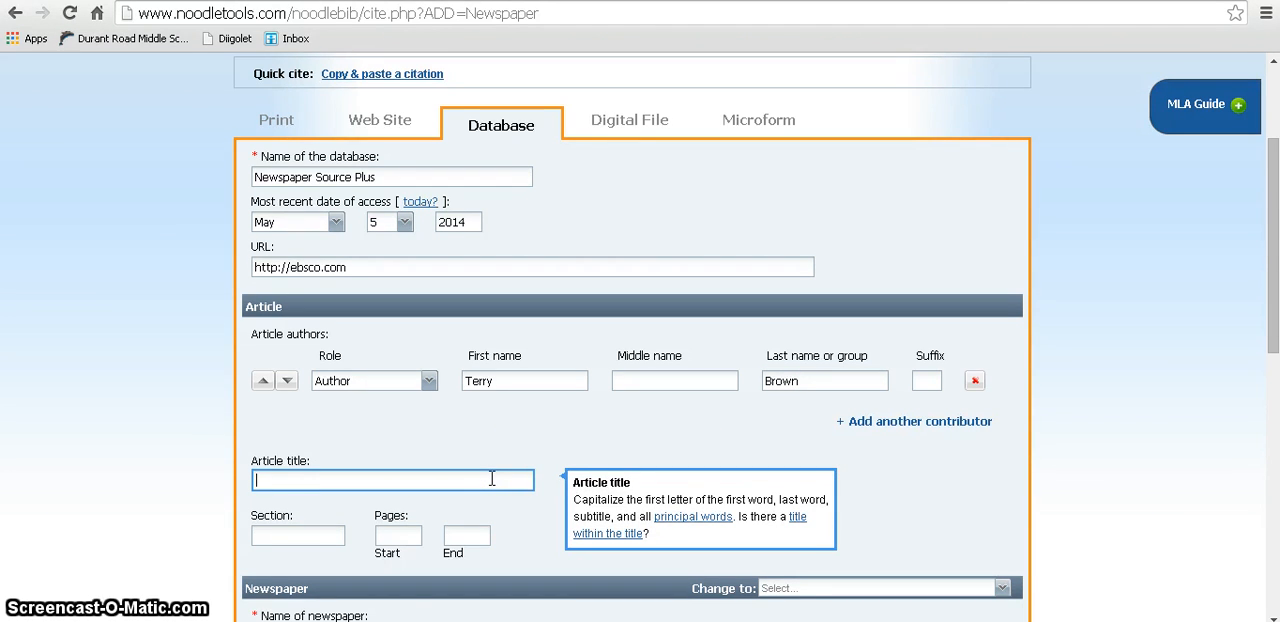
type("Racial Profiling in New Y")
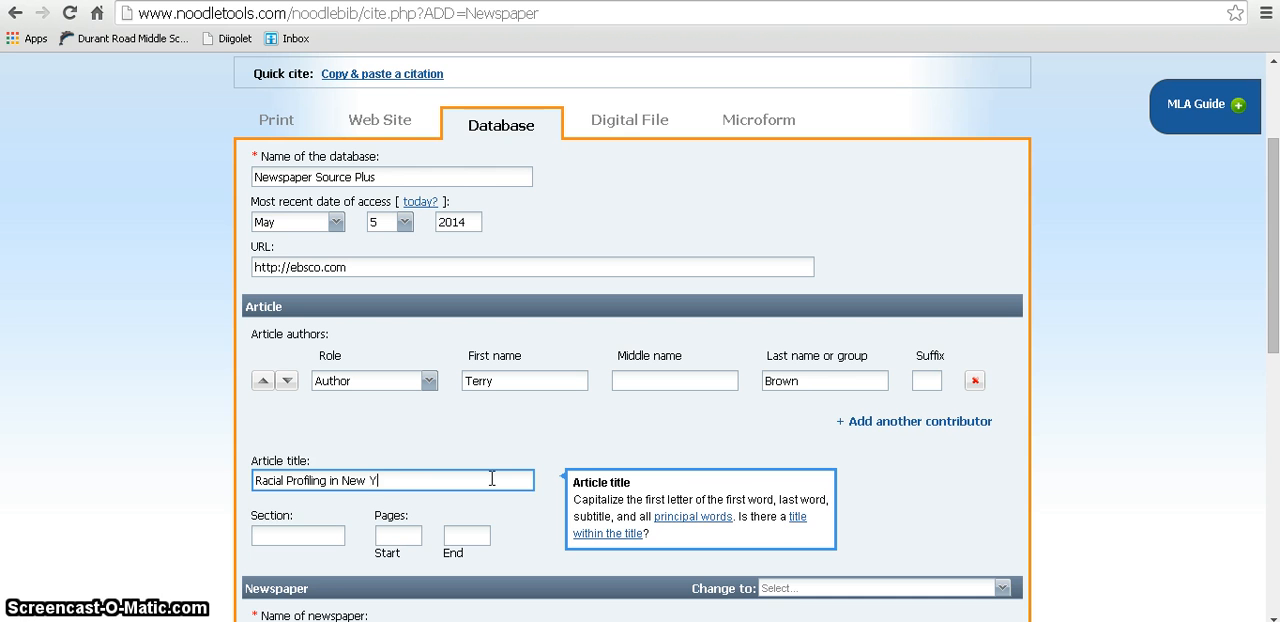
type("ork City")
scroll(493, 479, "down", 1)
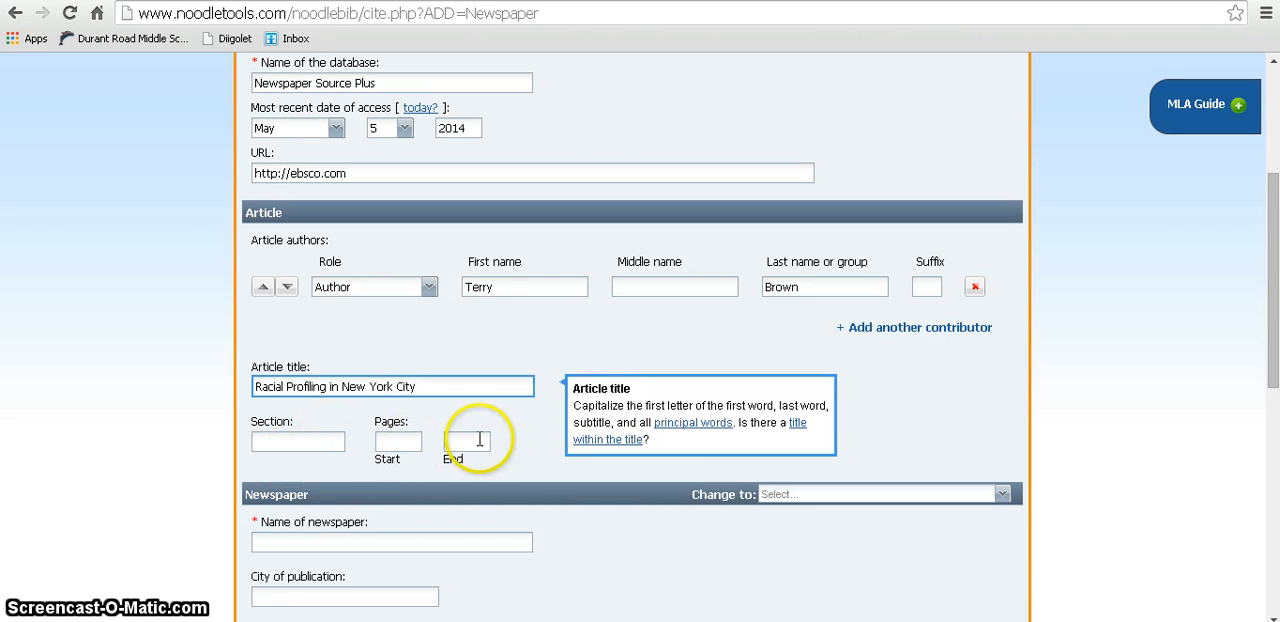
left_click(521, 456)
Step: Enter "New York Times" as the name of the newspaper and "New York" as the city of publication
scroll(521, 456, "down", 1)
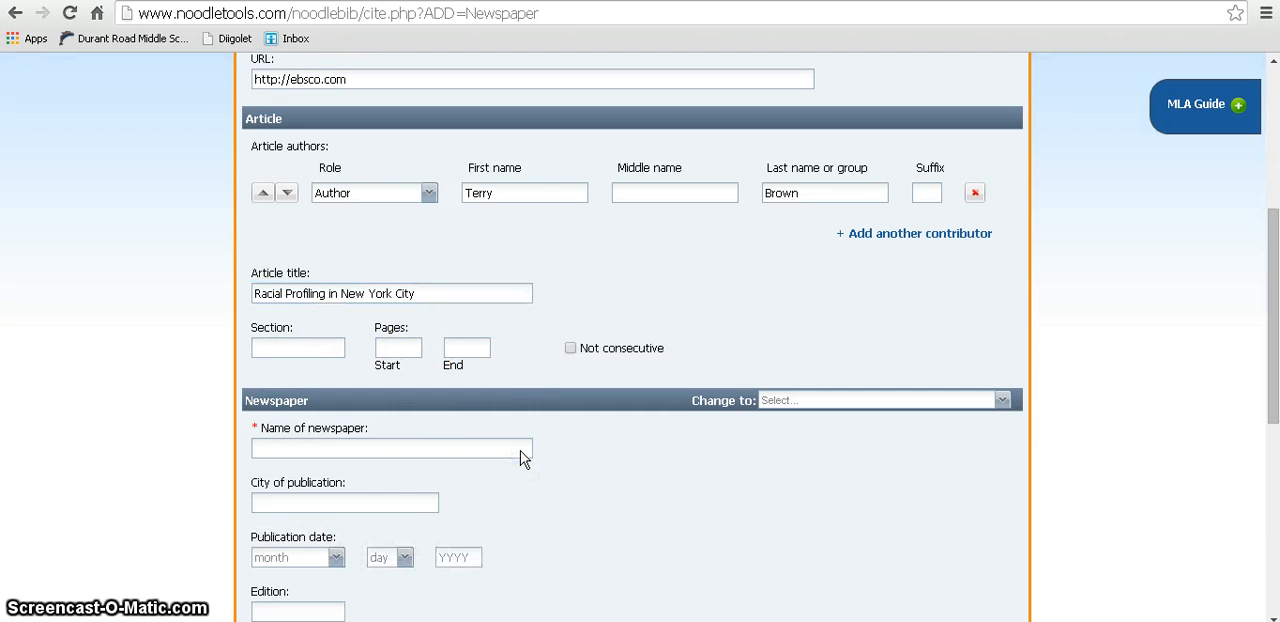
left_click(288, 448)
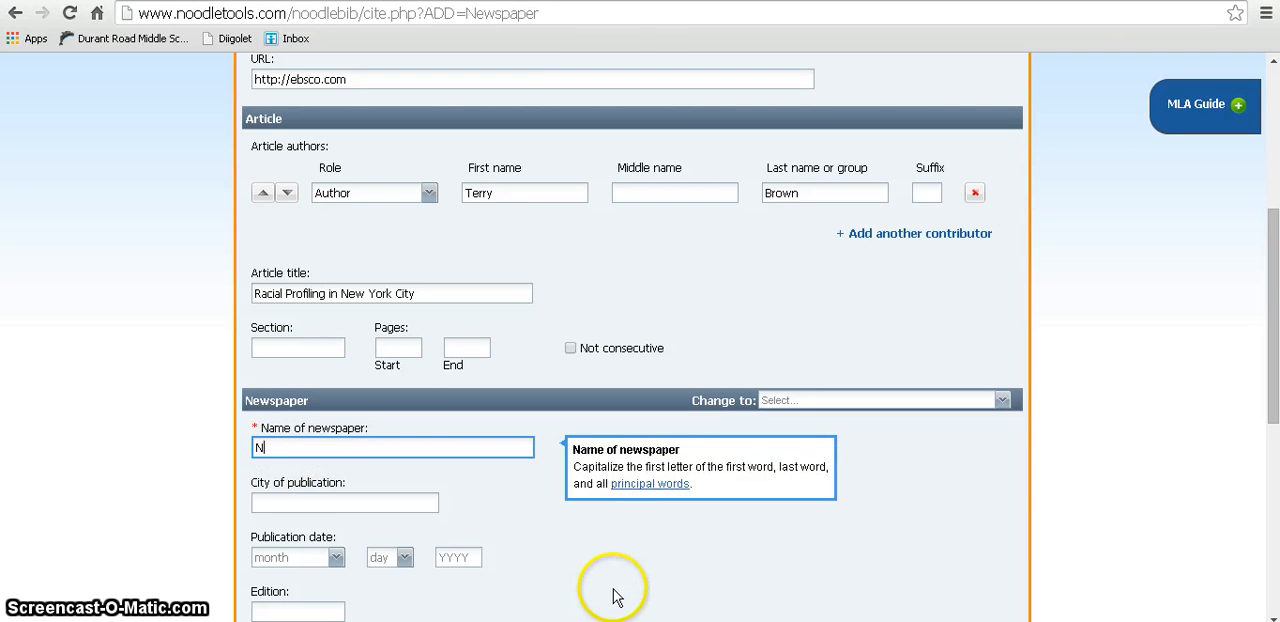
type("New York Times")
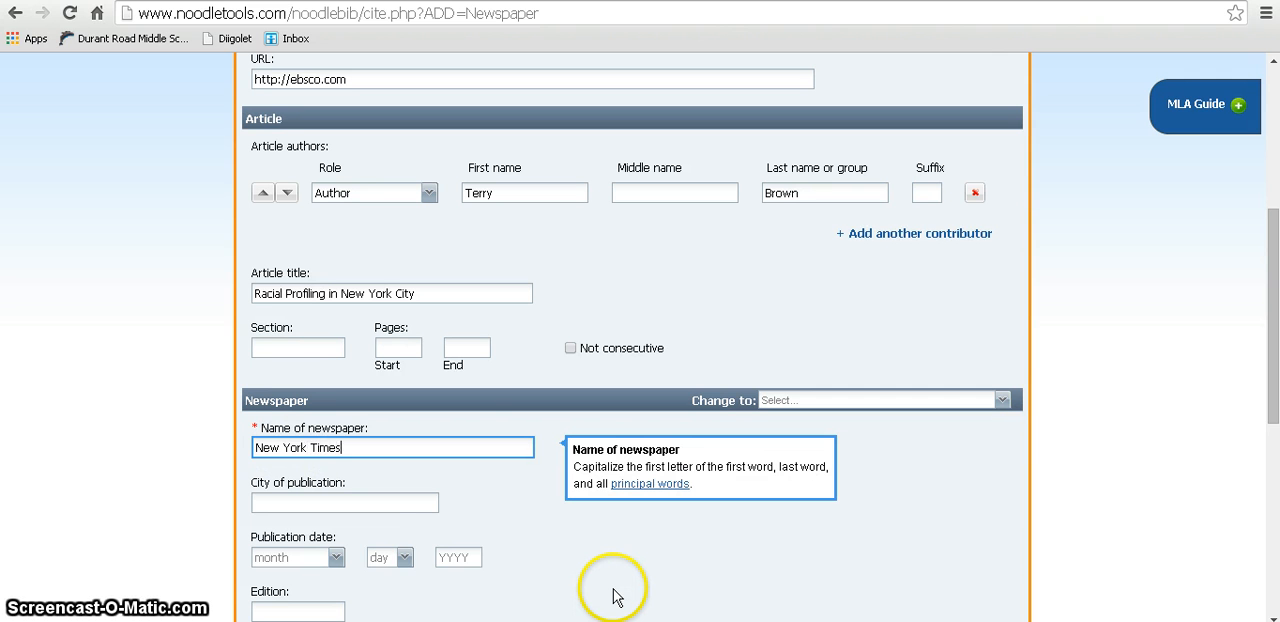
left_click(420, 502)
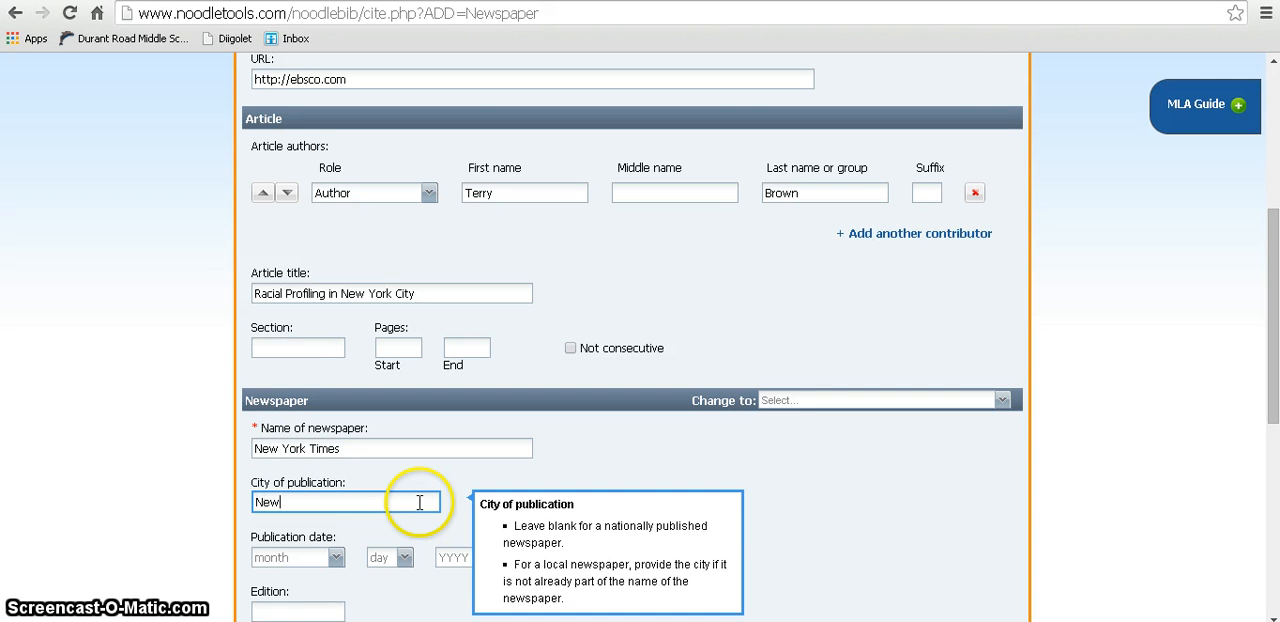
Step: Set the newspaper's publication date to March 10, 2014
left_click(336, 557)
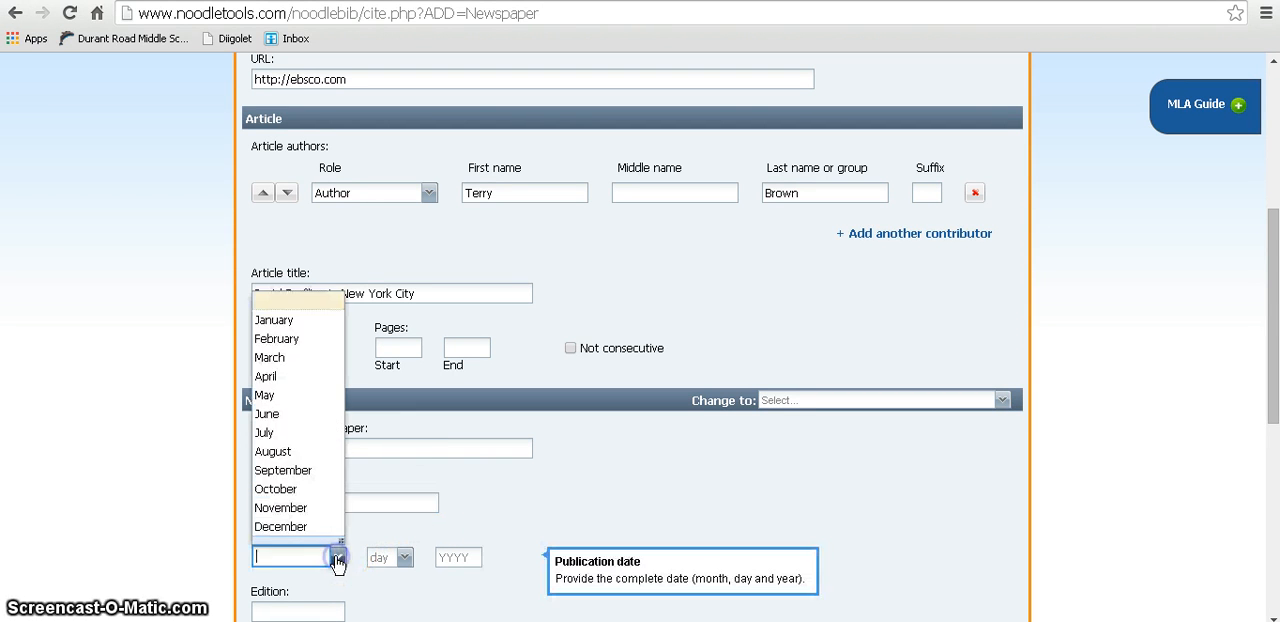
left_click(299, 356)
left_click(399, 557)
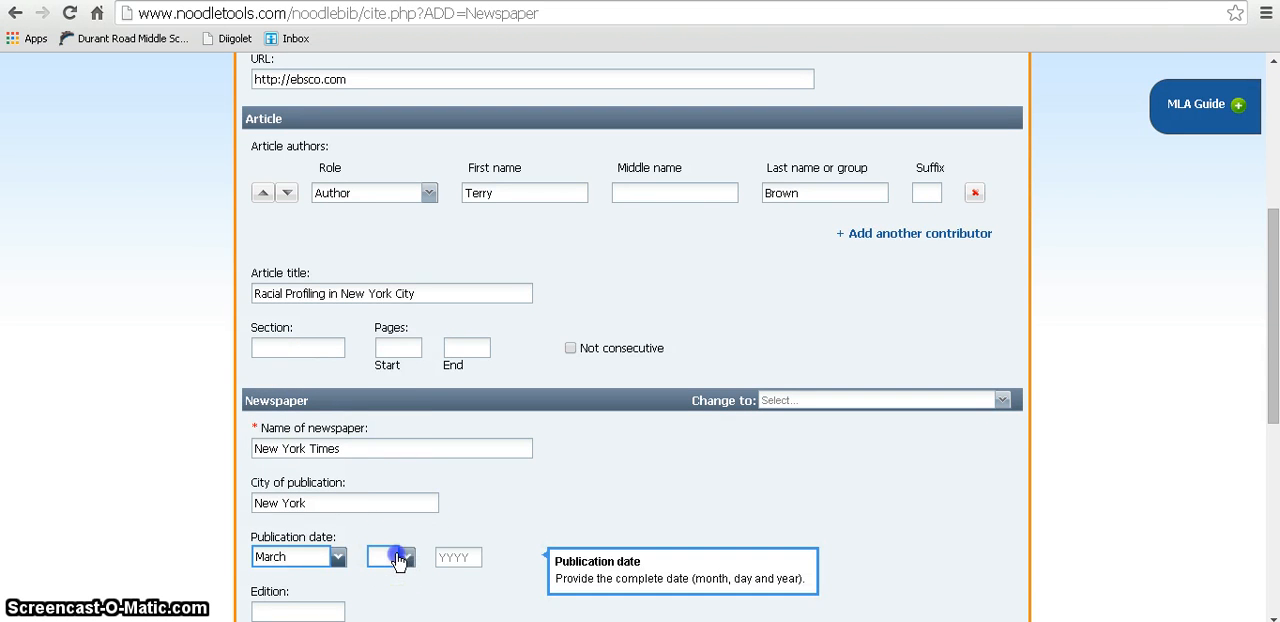
left_click(391, 453)
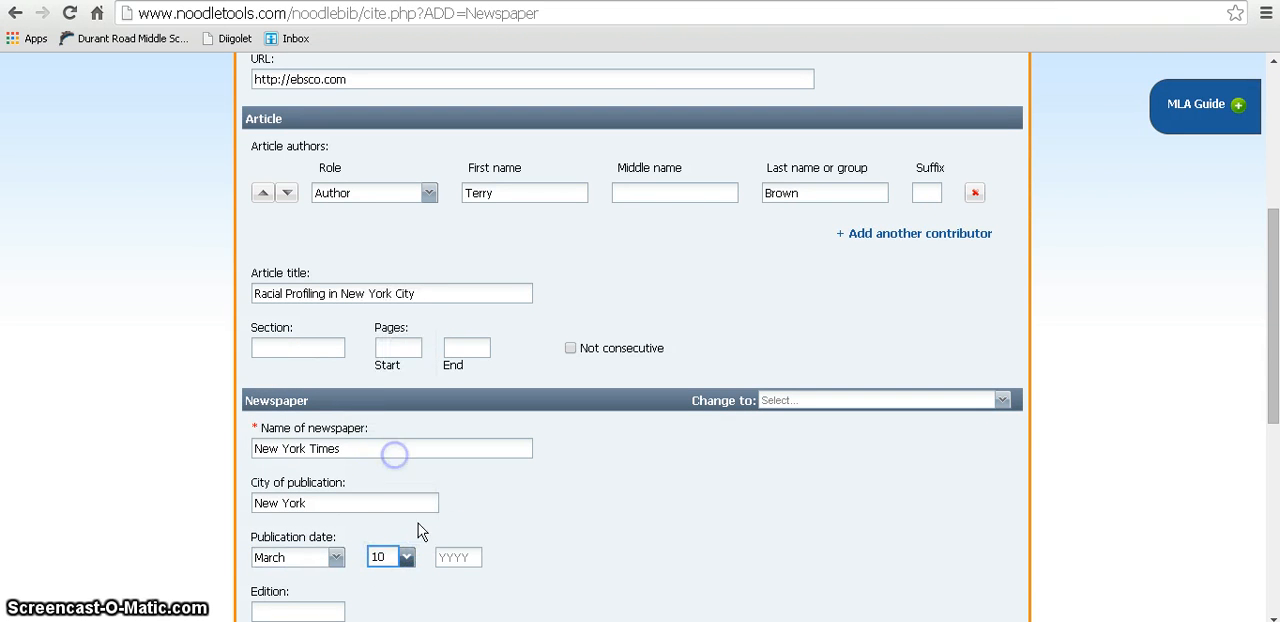
left_click(453, 552)
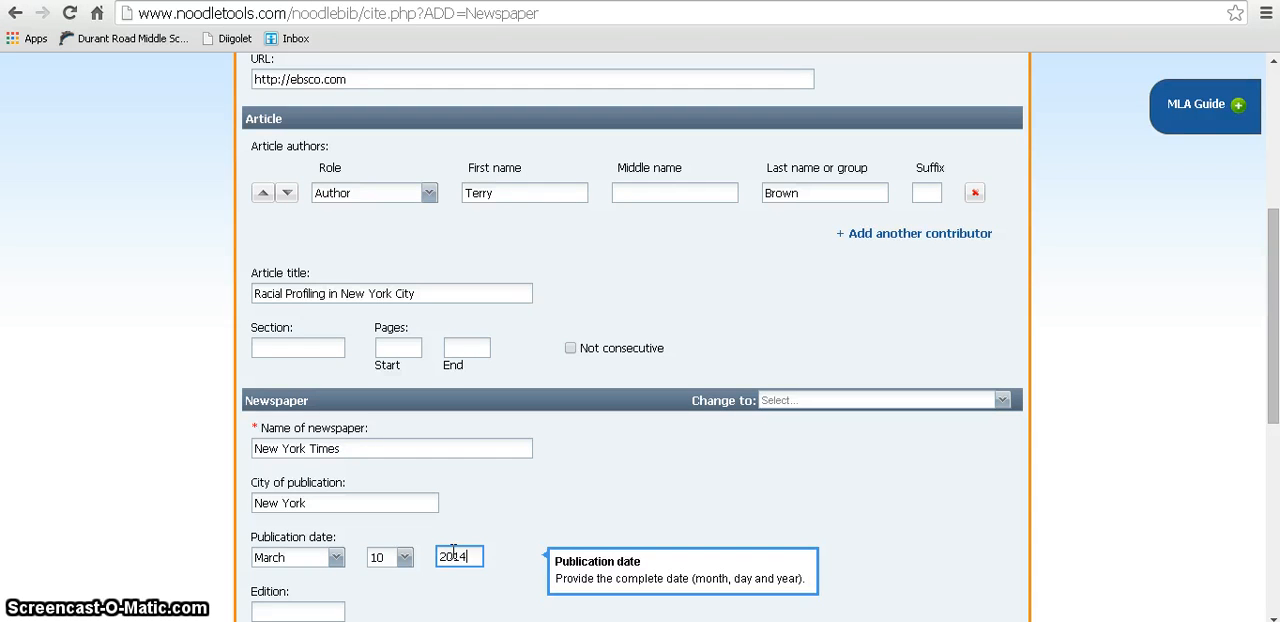
type("2014")
left_click(471, 525)
Step: Submit the newspaper citation with the edition and annotation left blank
scroll(472, 527, "down", 2)
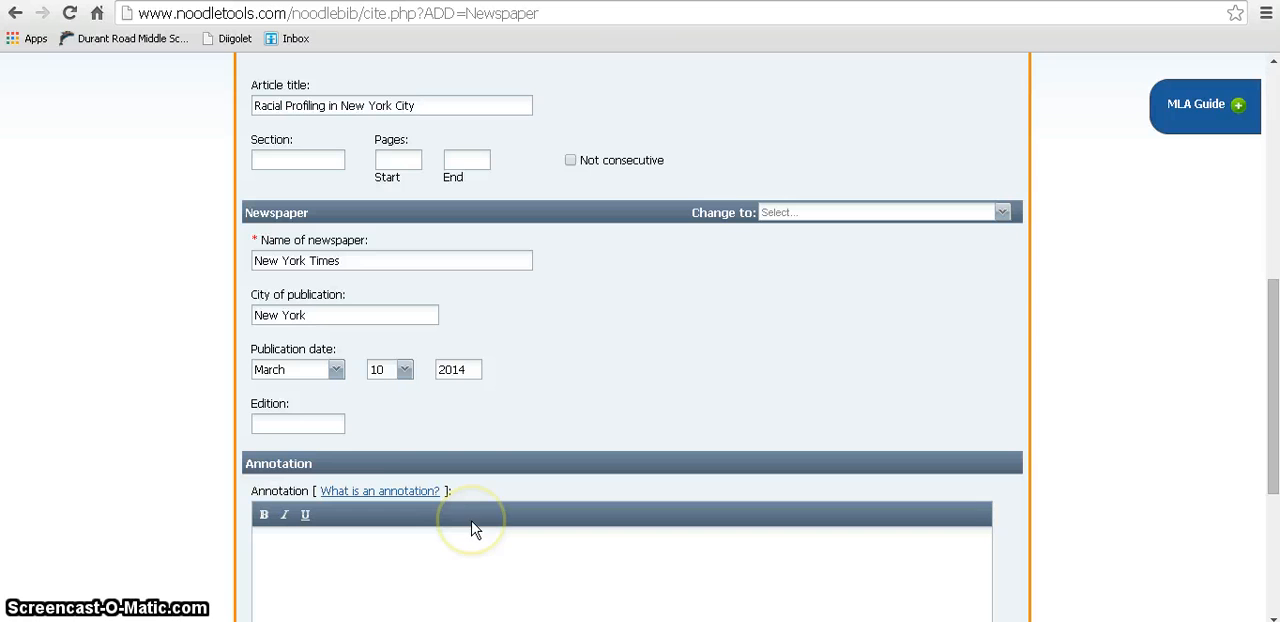
scroll(477, 449, "down", 3)
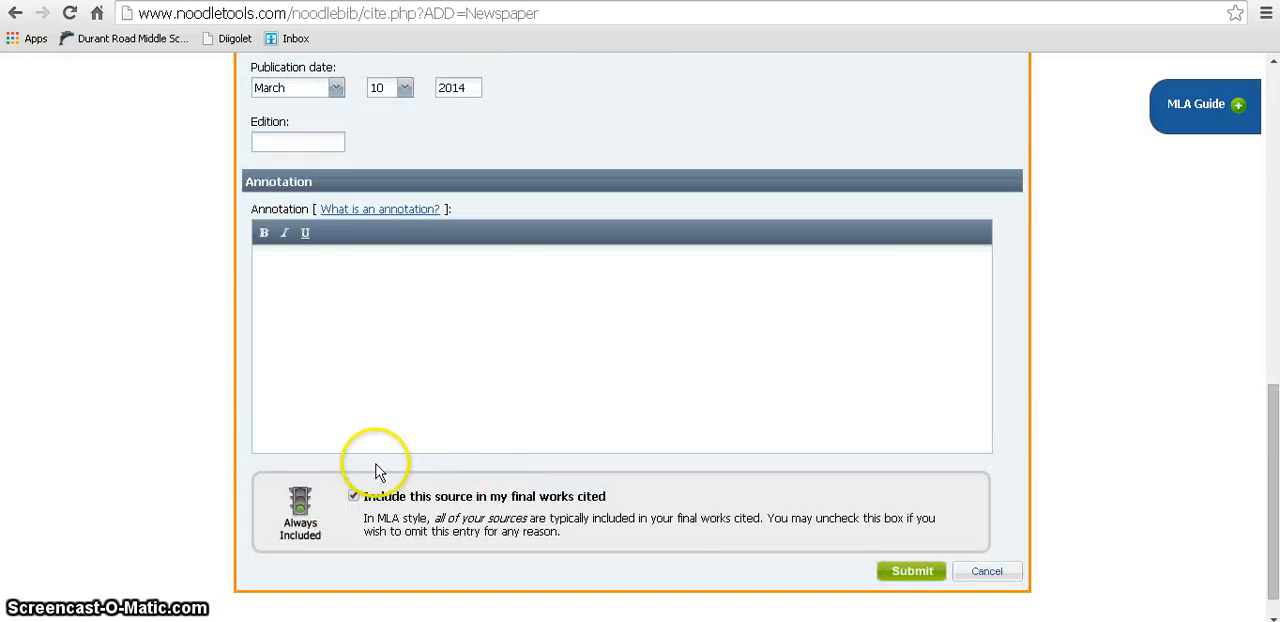
left_click(890, 578)
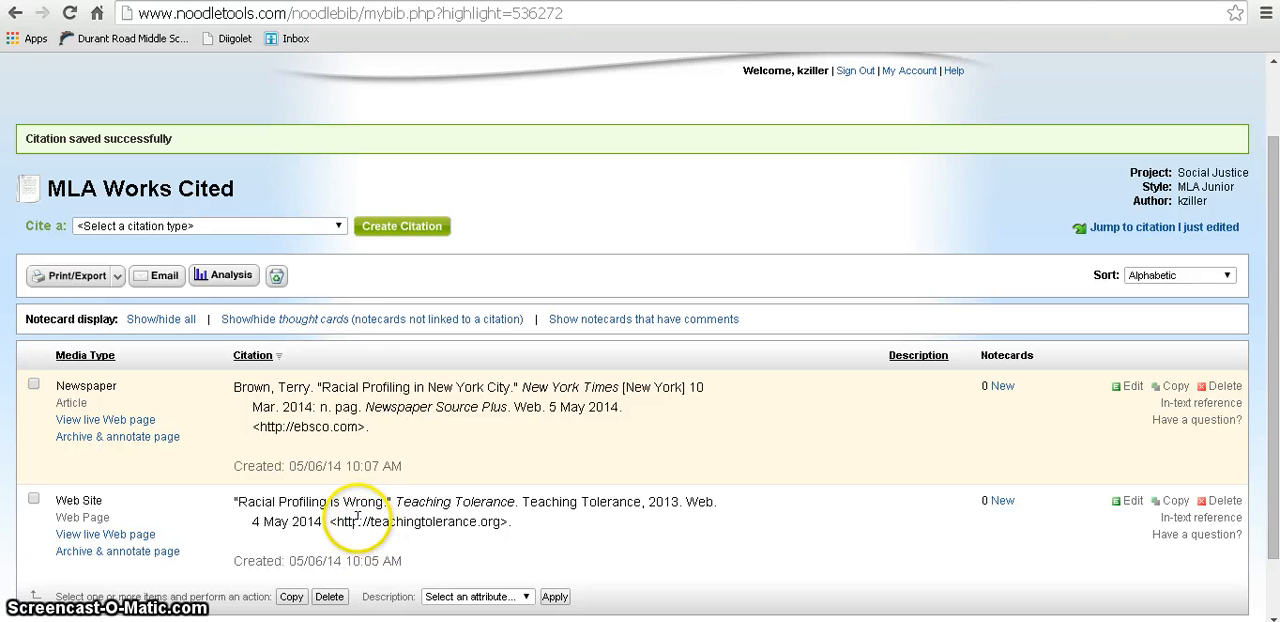
Step: Create a Reference Source (Dictionary, Encyclopedia, etc.) citation from a database, marked as an e-publication (born digital)
left_click(342, 227)
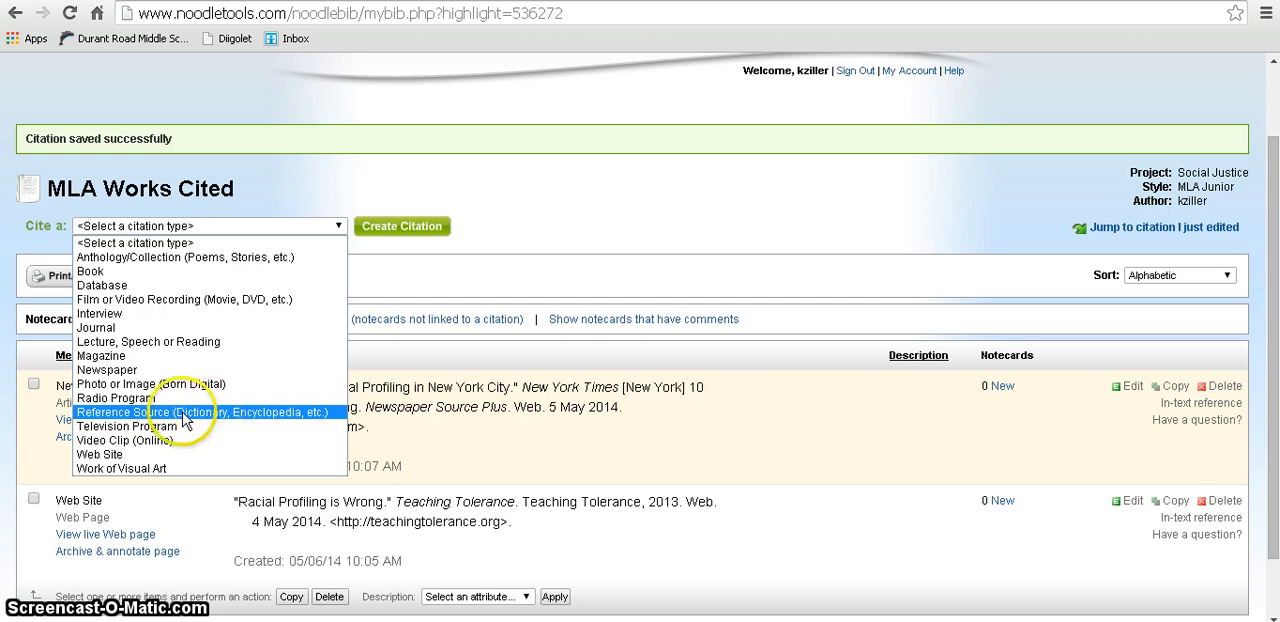
left_click(275, 418)
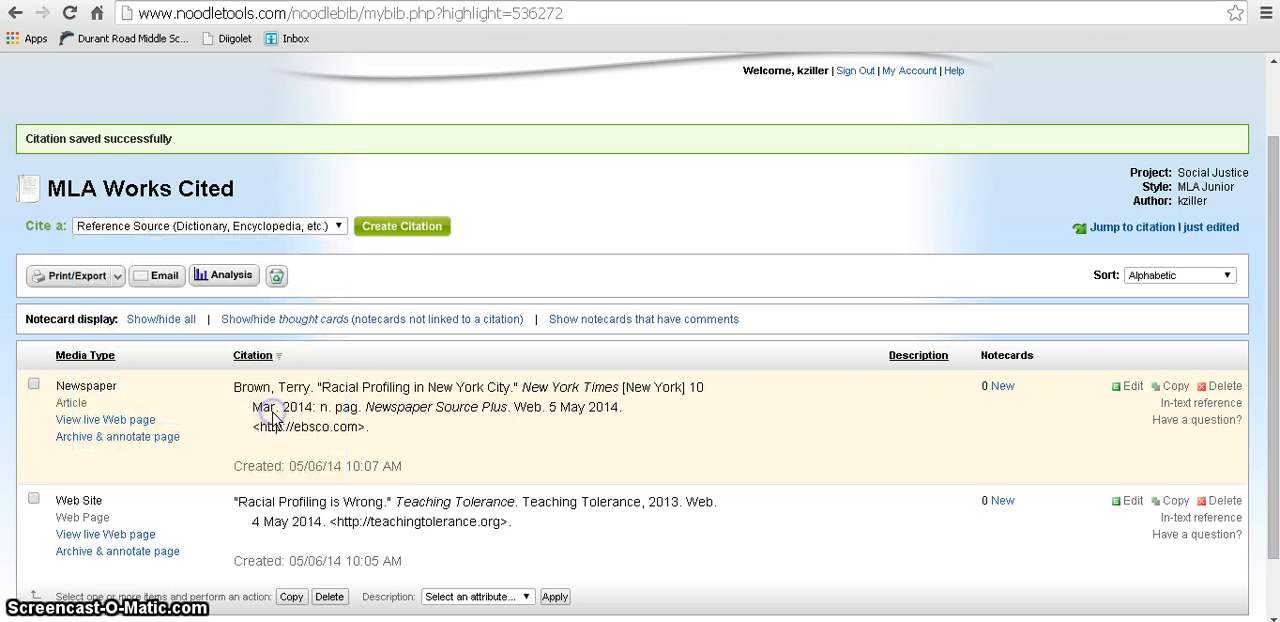
left_click(384, 226)
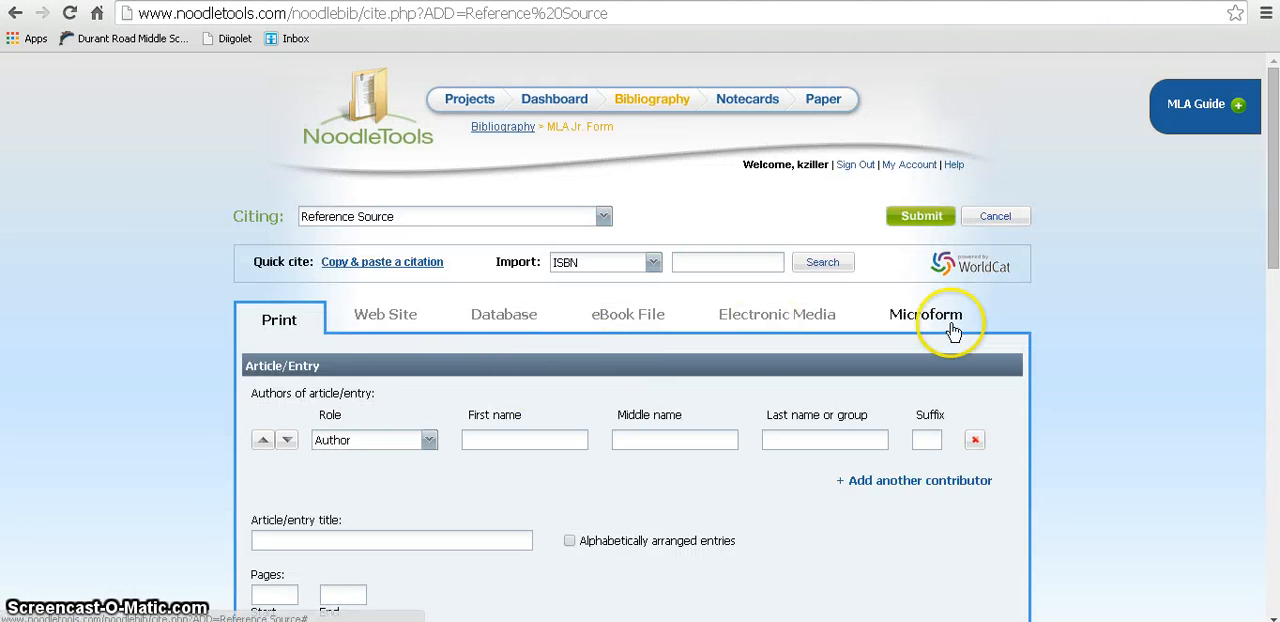
left_click(513, 318)
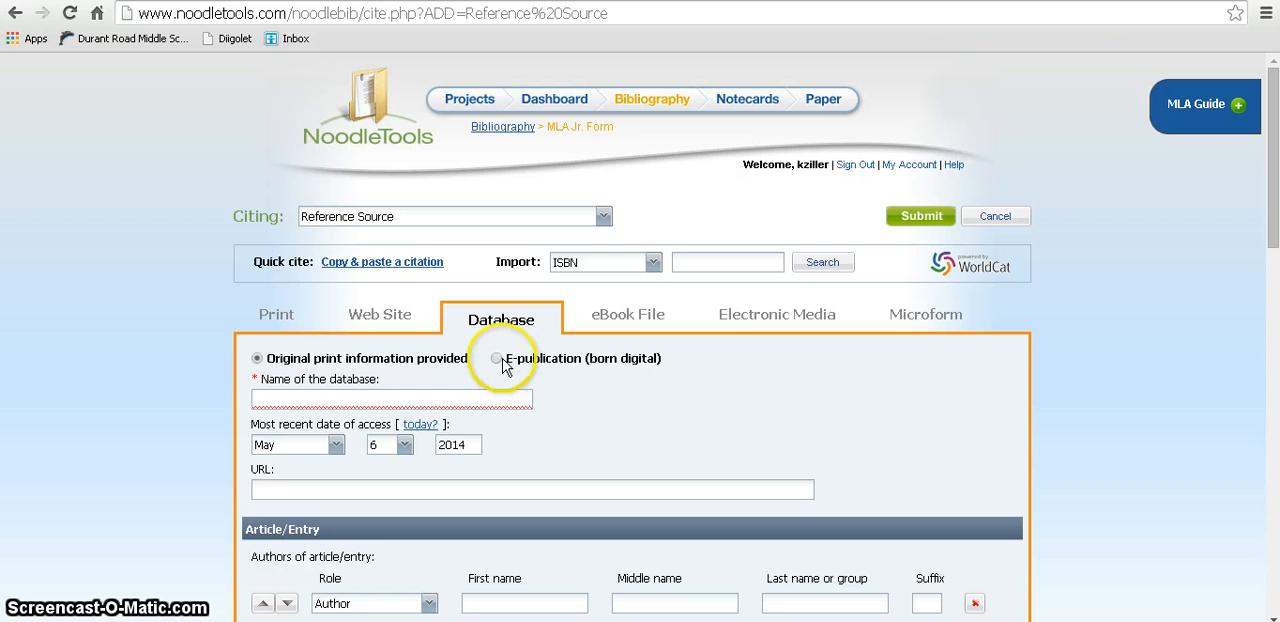
left_click(497, 359)
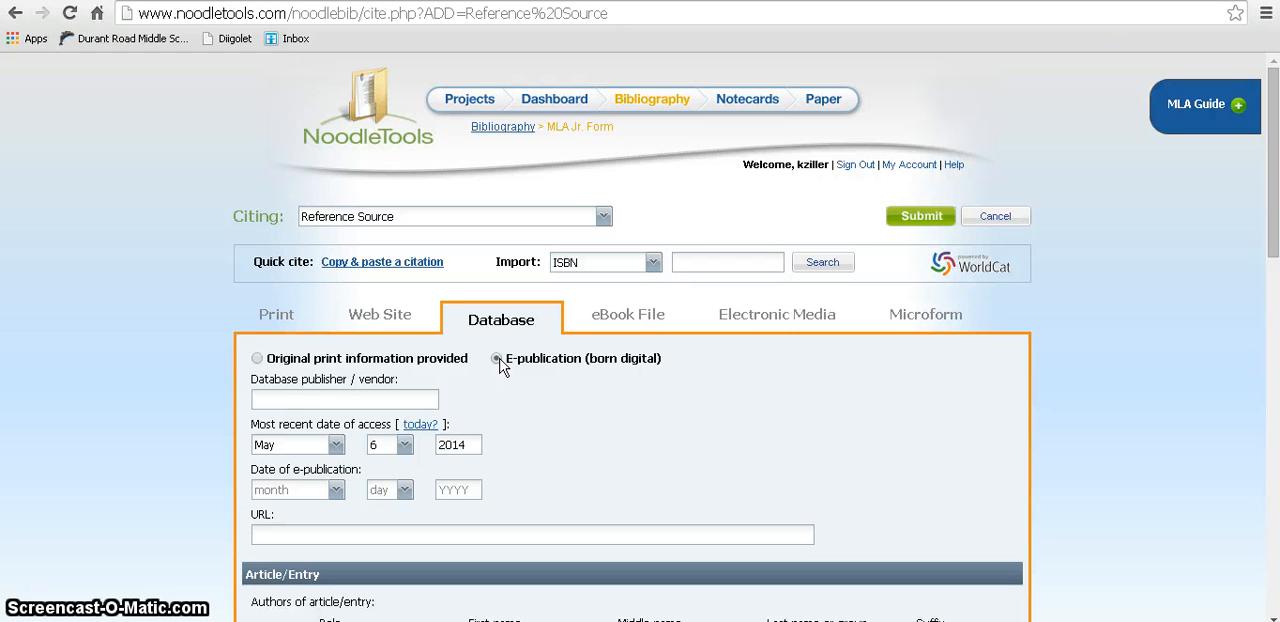
Step: Enter "Britannica" as the database publisher / vendor
left_click(337, 399)
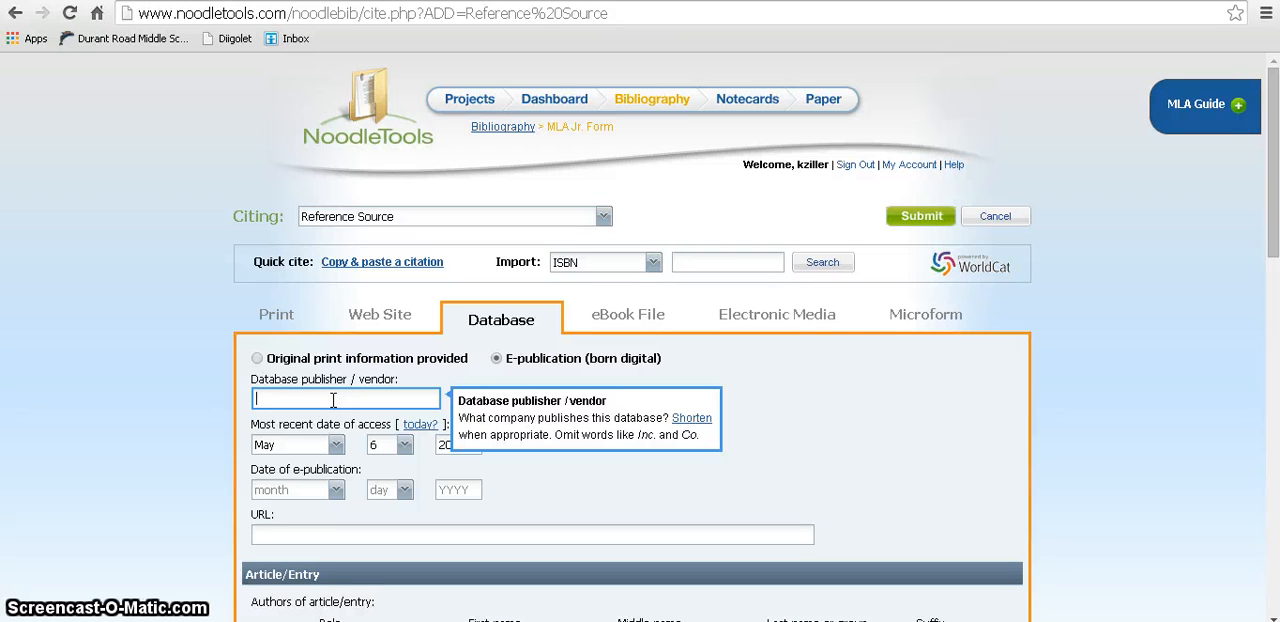
type("Britanni")
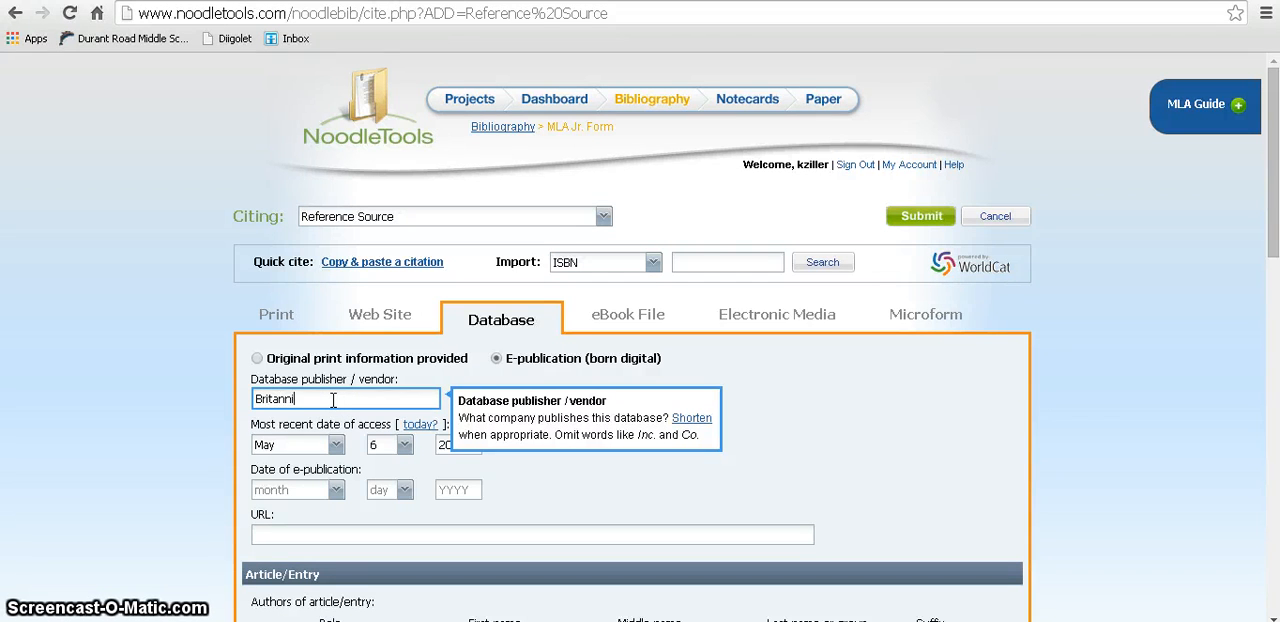
type("ca")
Step: Set the day of the most recent access date to 4 and the e-publication year to 2014
scroll(336, 399, "down", 1)
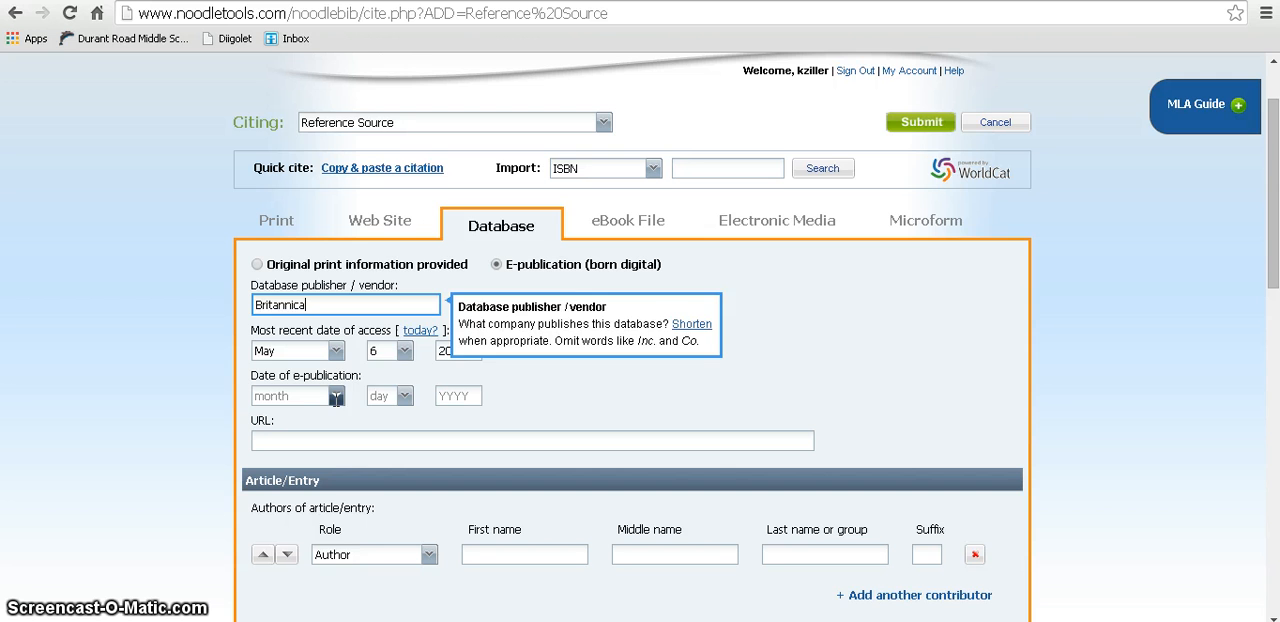
left_click(400, 350)
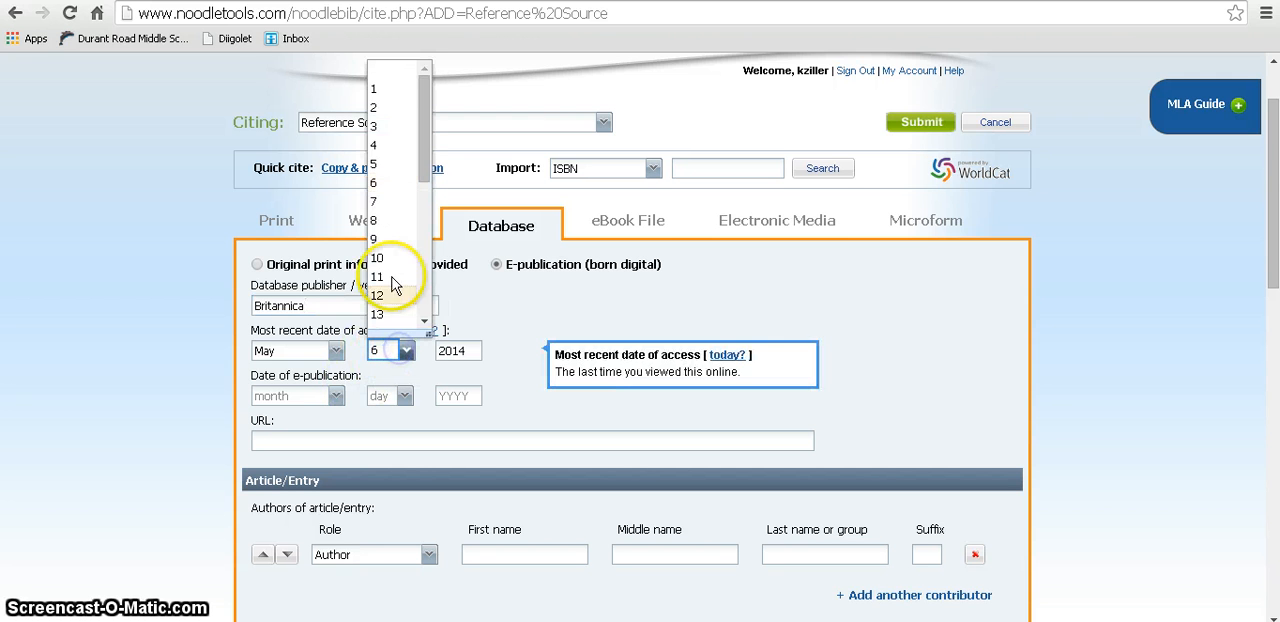
left_click(376, 145)
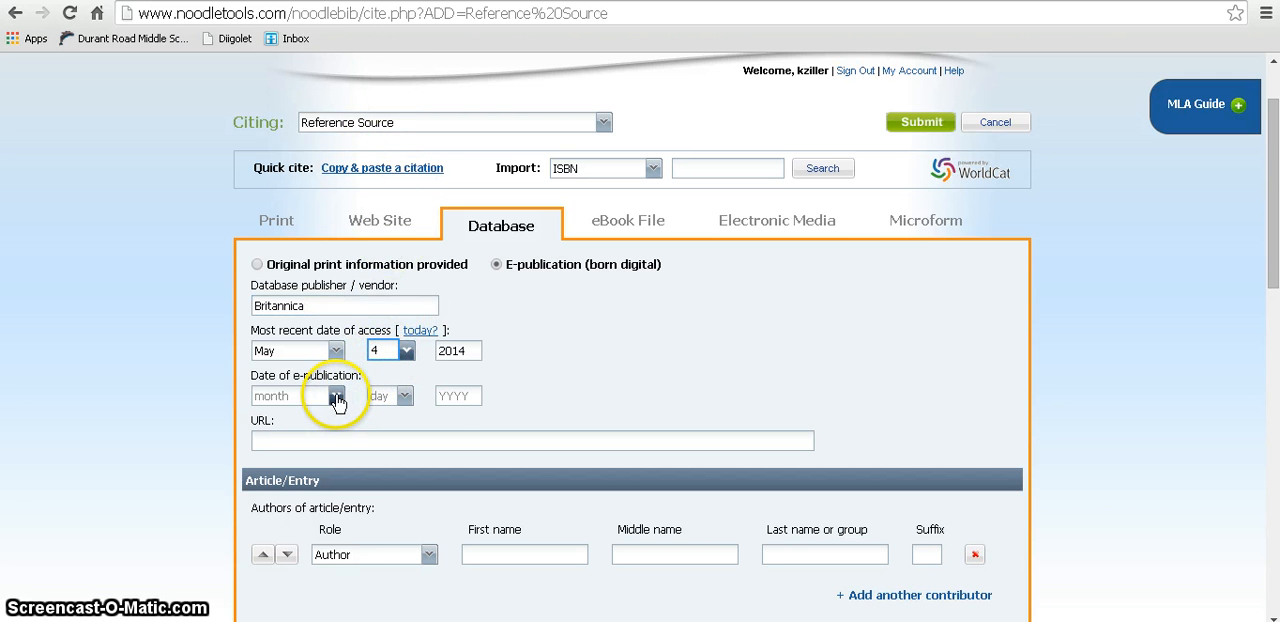
left_click(455, 396)
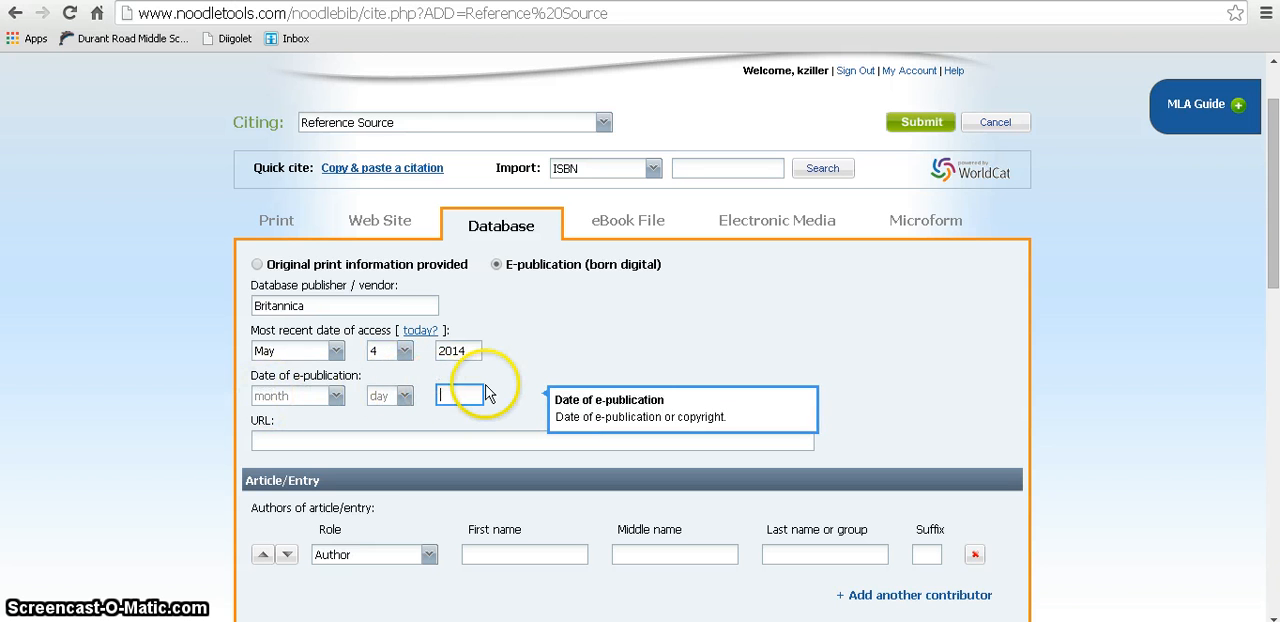
type("2014")
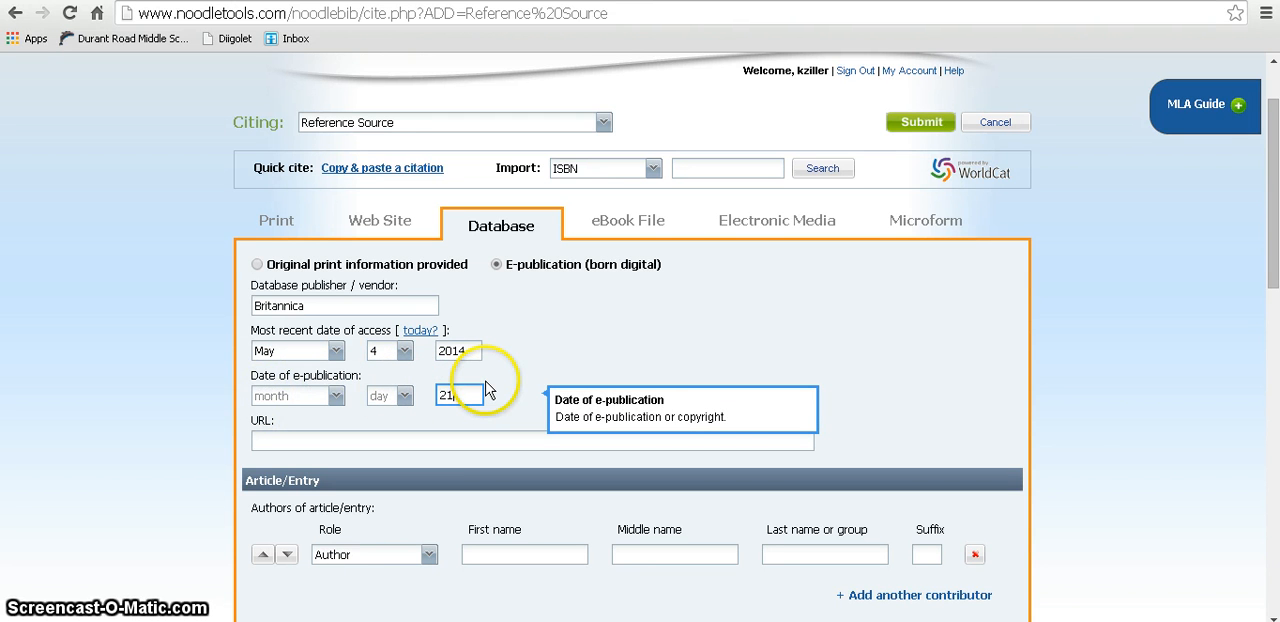
left_click(443, 437)
type("http")
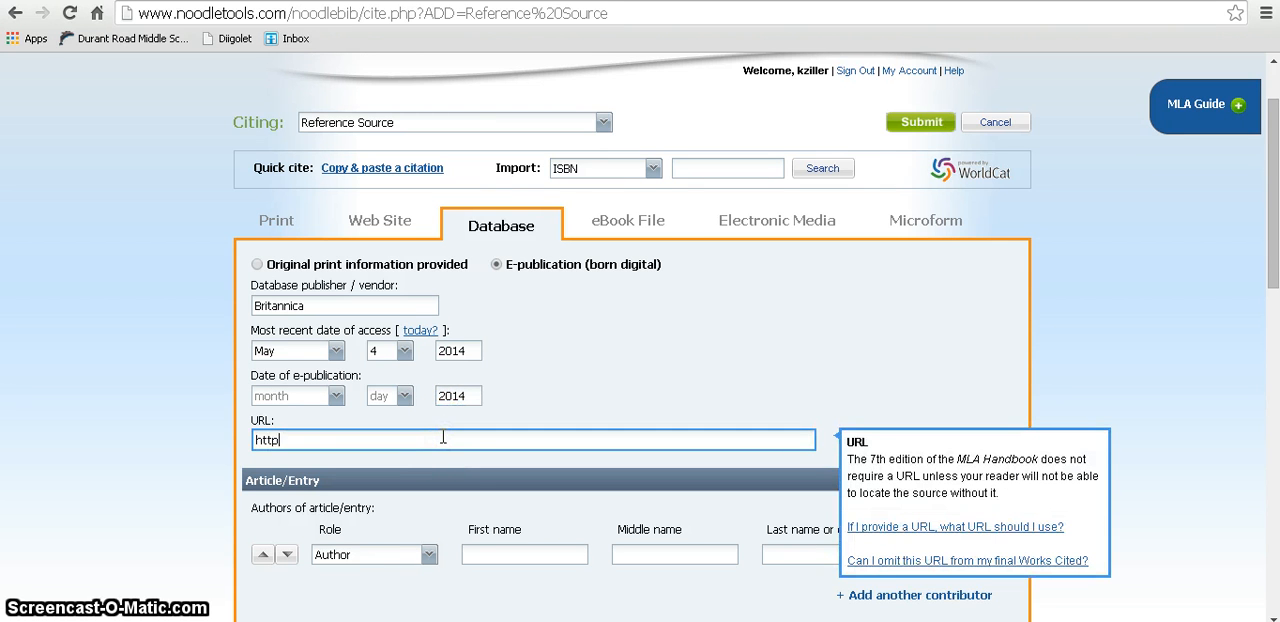
type("://school.eb.com")
left_click(400, 446)
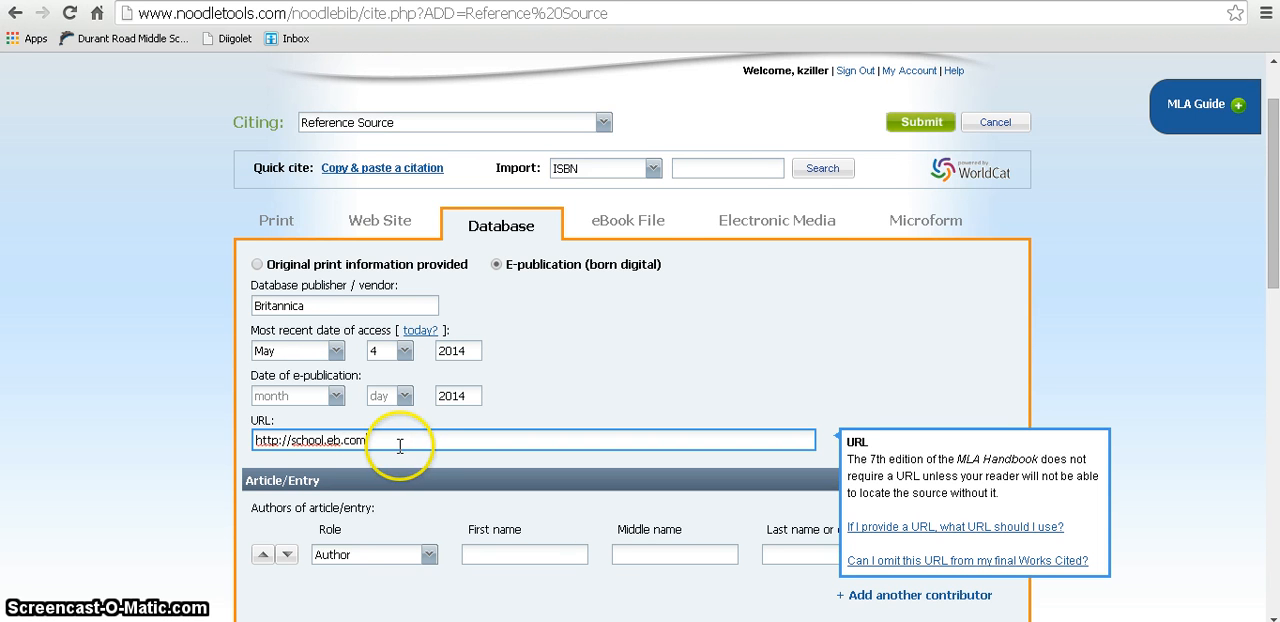
Step: Enter "Detroit Riot of 1967" as the article/entry title, leaving the author fields blank
scroll(400, 447, "down", 2)
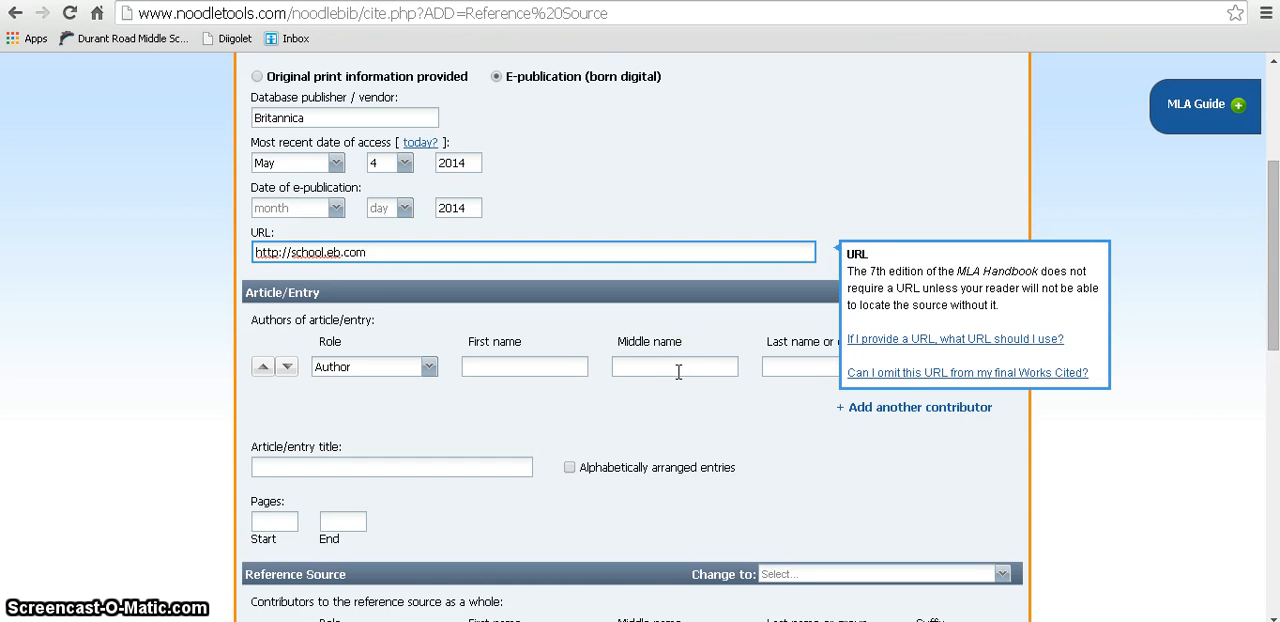
left_click(476, 462)
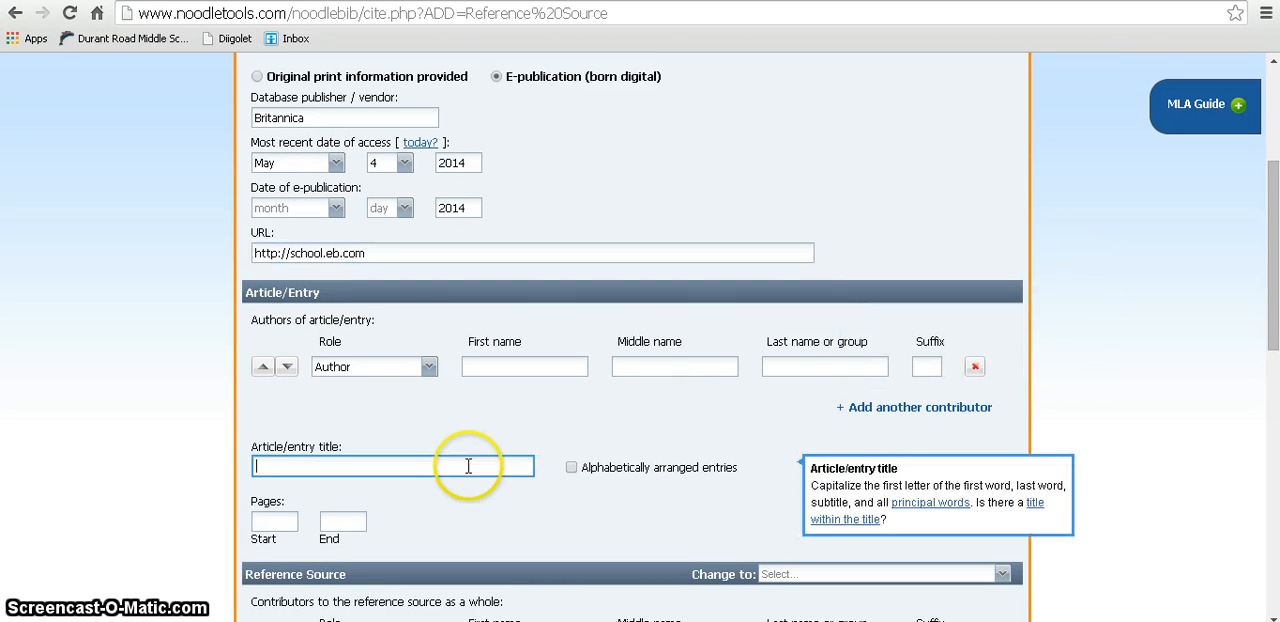
type("Riot")
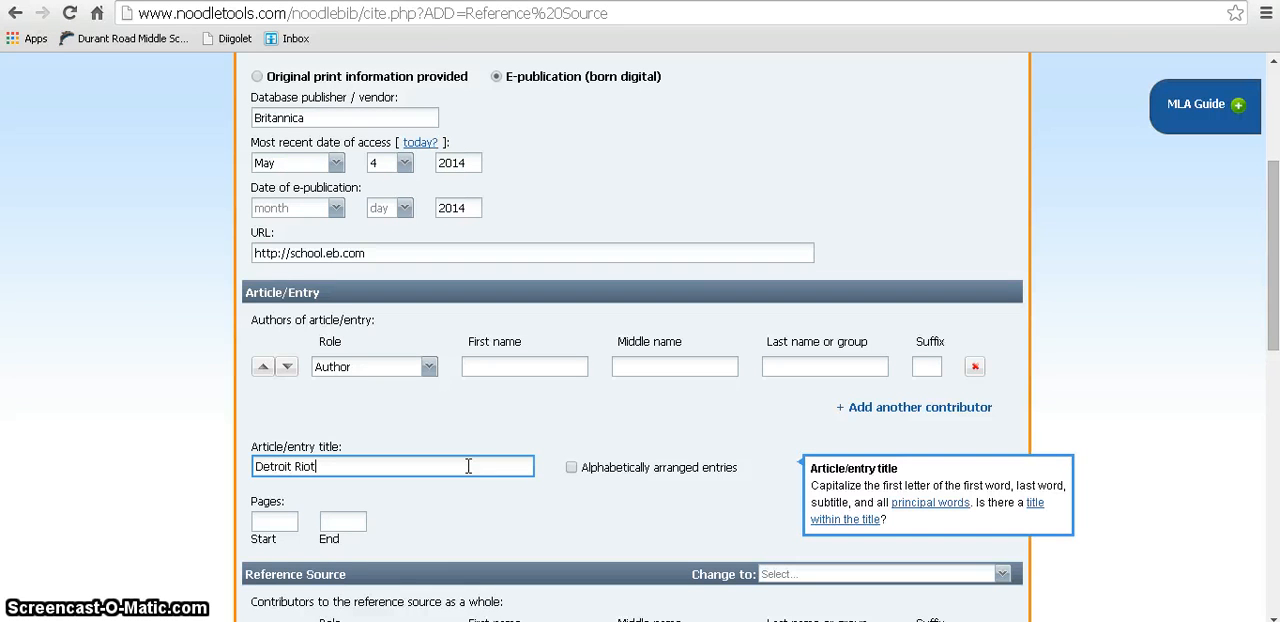
type("etroit Riot of 1967")
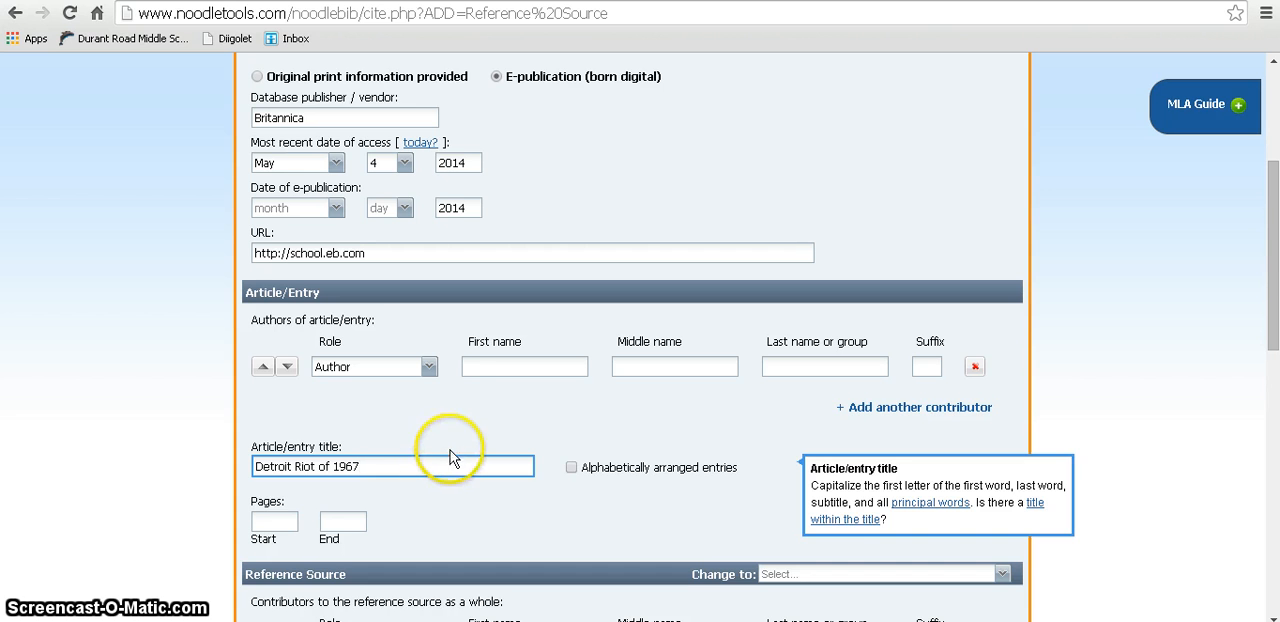
Step: Keep Encyclopedia as the type of reference source and enter "Britannica" as the title of the encyclopedia
scroll(445, 457, "down", 2)
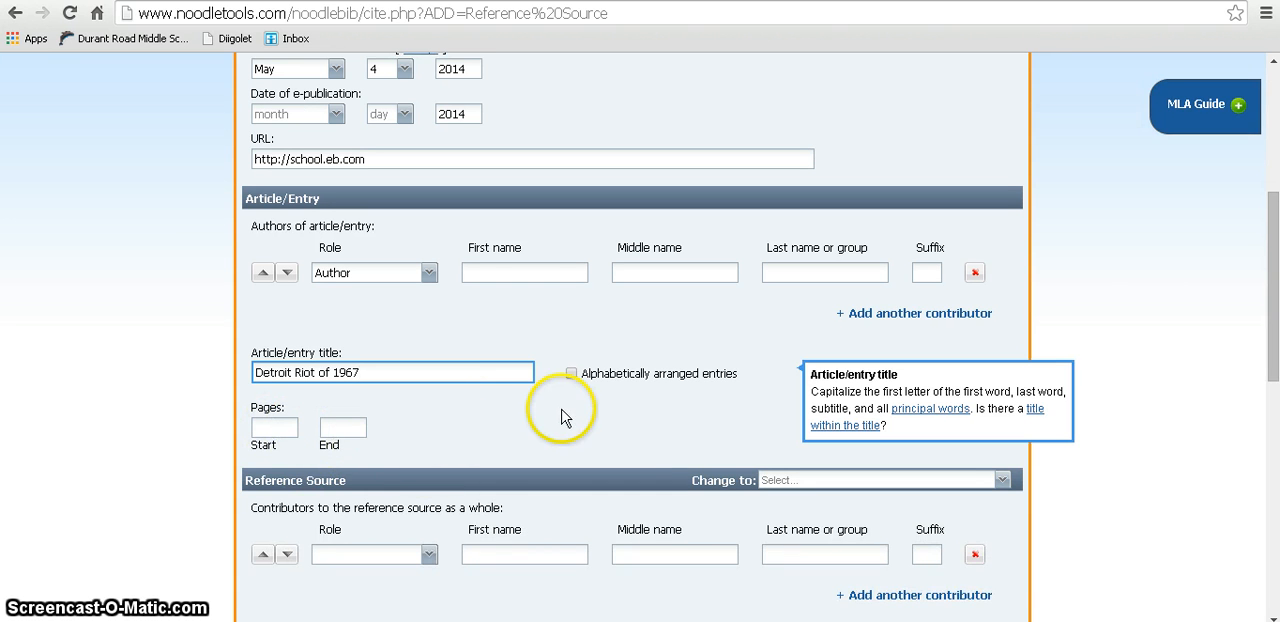
scroll(563, 414, "down", 4)
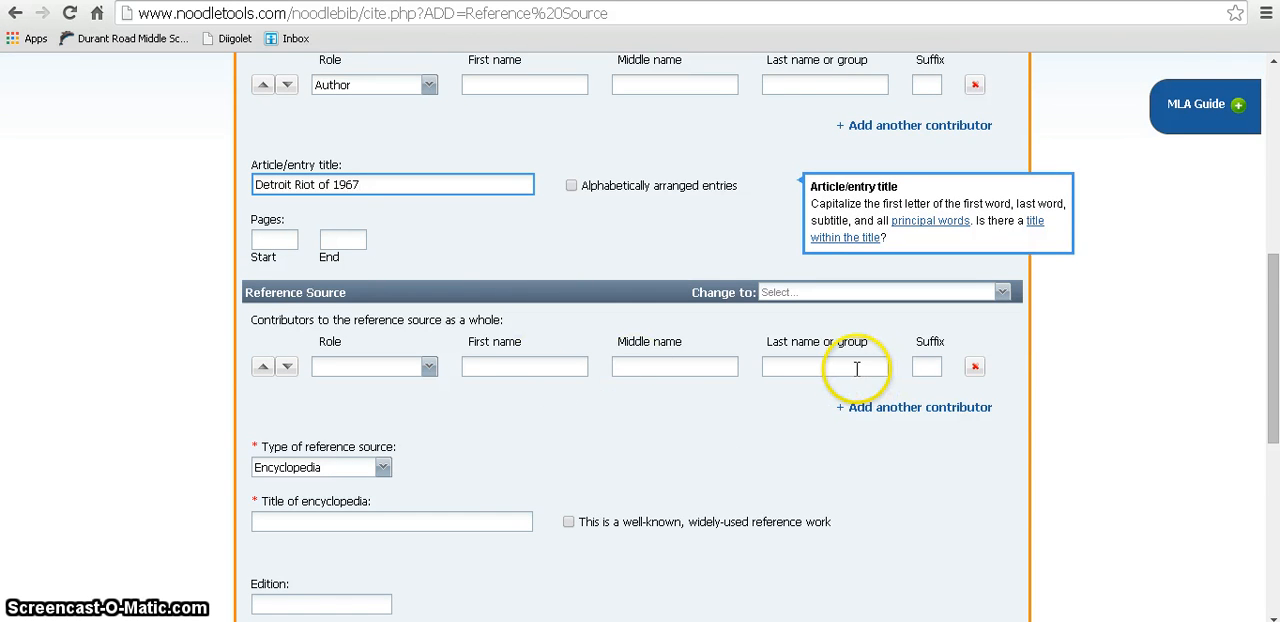
scroll(800, 385, "down", 2)
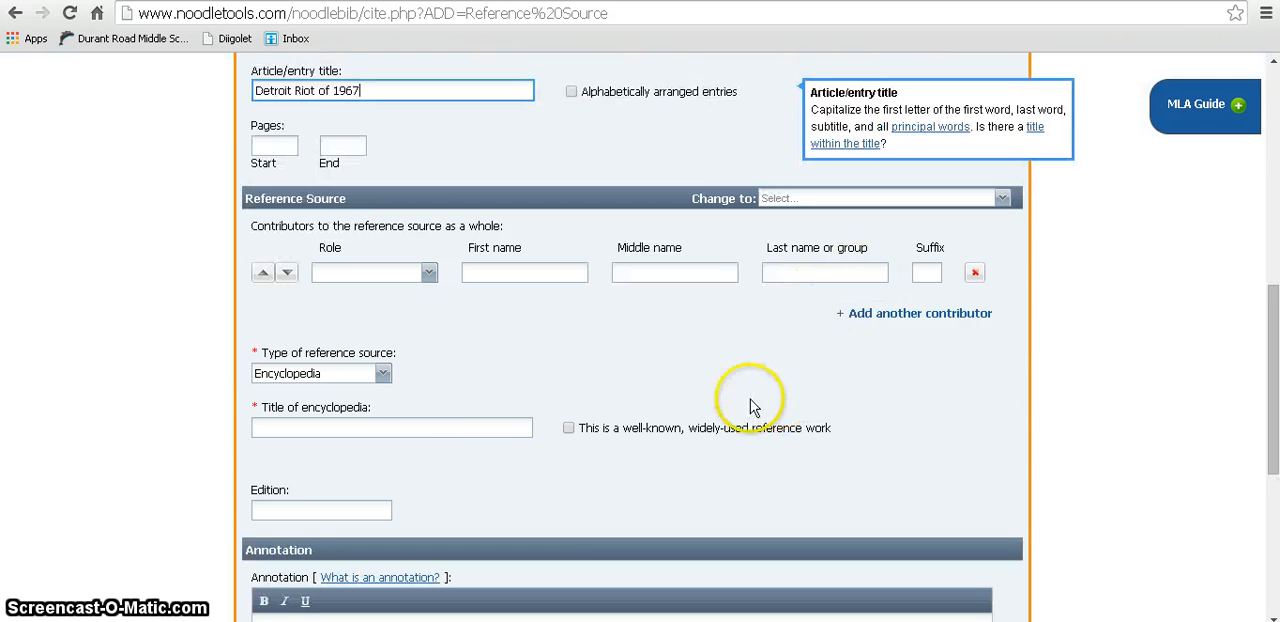
left_click(382, 374)
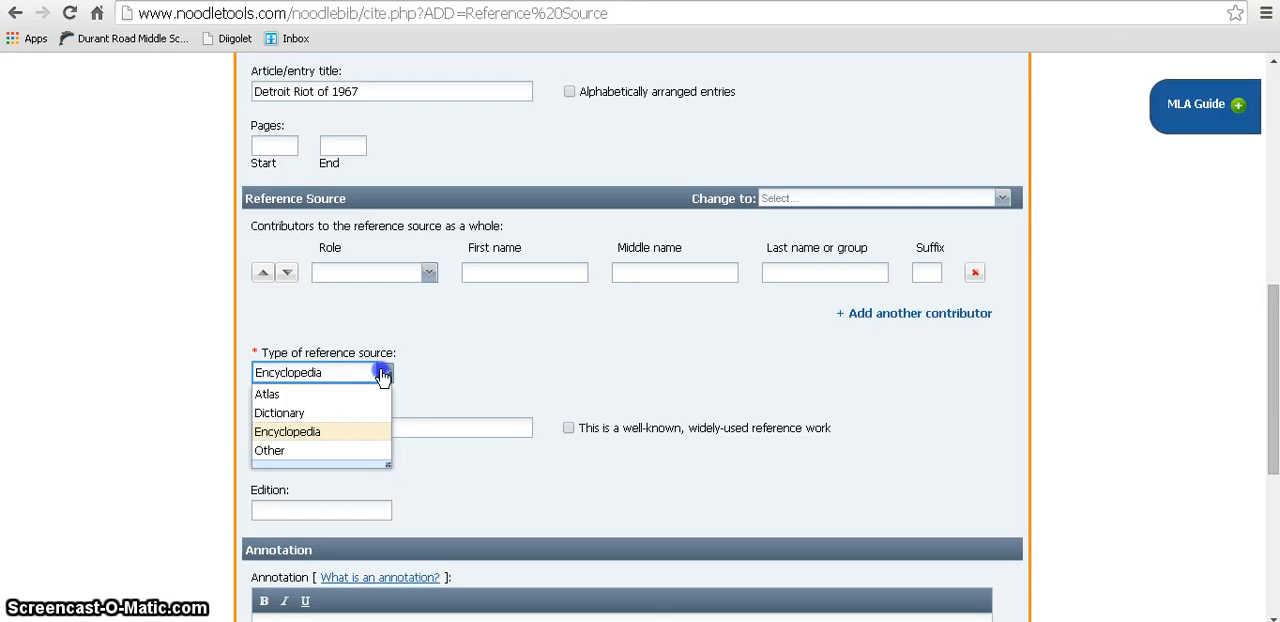
left_click(383, 374)
left_click(352, 424)
type("Bri")
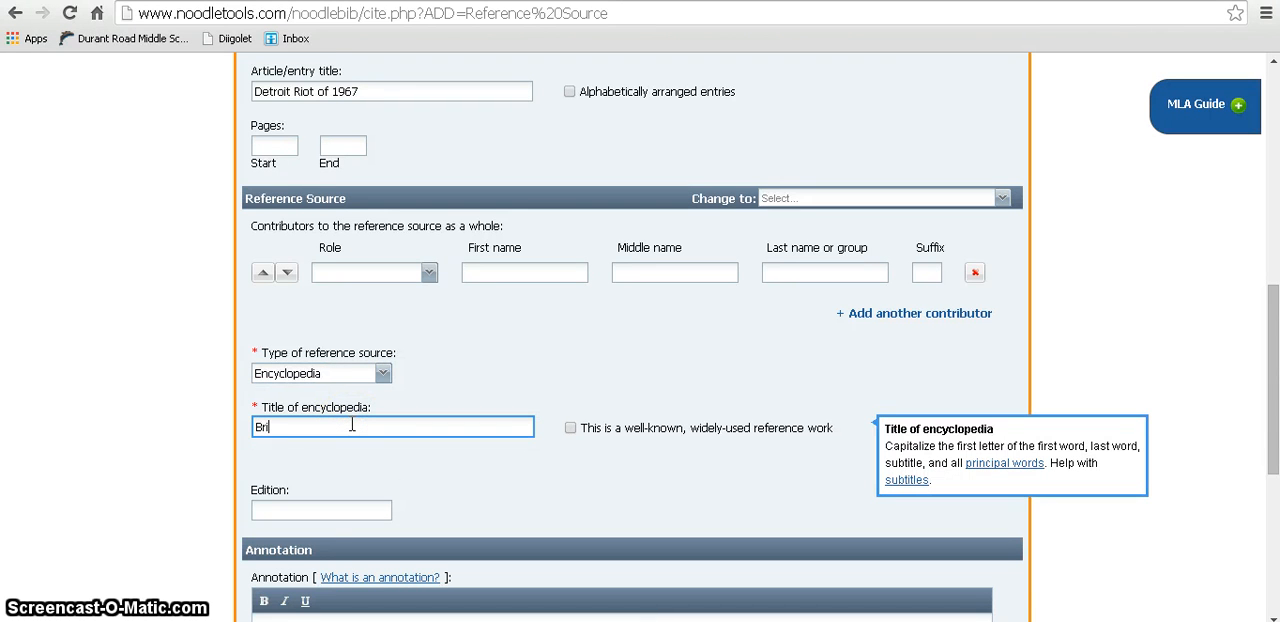
type("tannica")
Step: Submit the reference source citation with the edition and annotation left blank, and check it in the works cited list
scroll(494, 414, "down", 4)
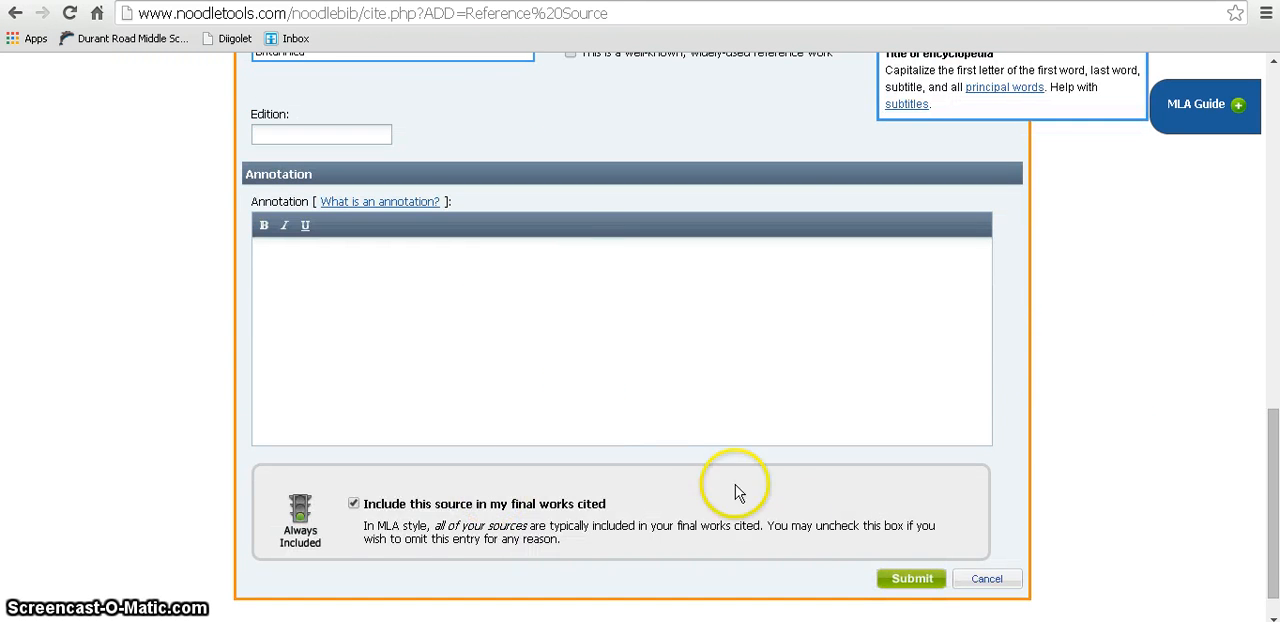
left_click(897, 582)
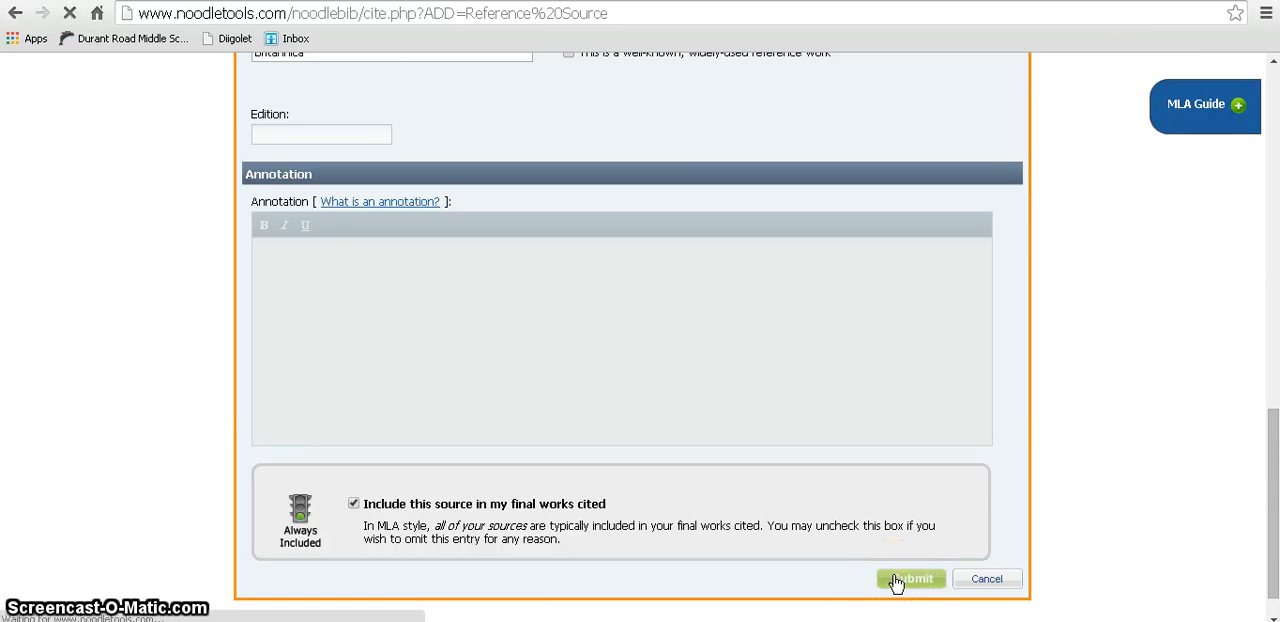
scroll(895, 585, "down", 2)
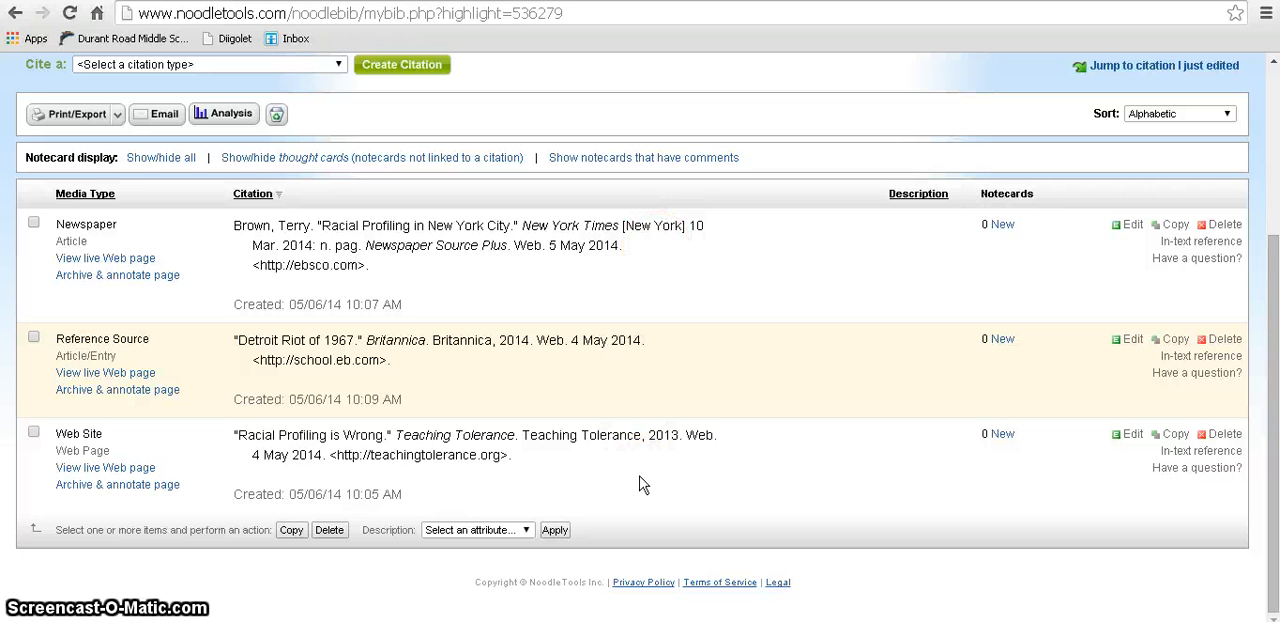
Step: Create a new citation of the type Video Clip (Online)
scroll(636, 475, "up", 2)
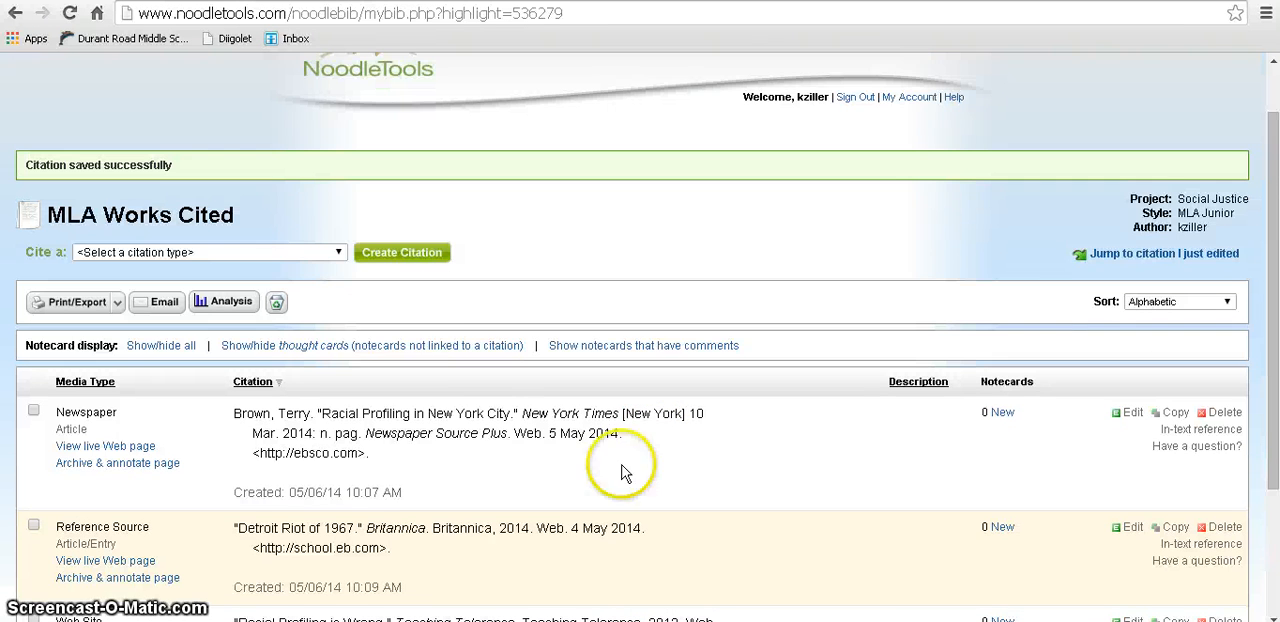
left_click(341, 258)
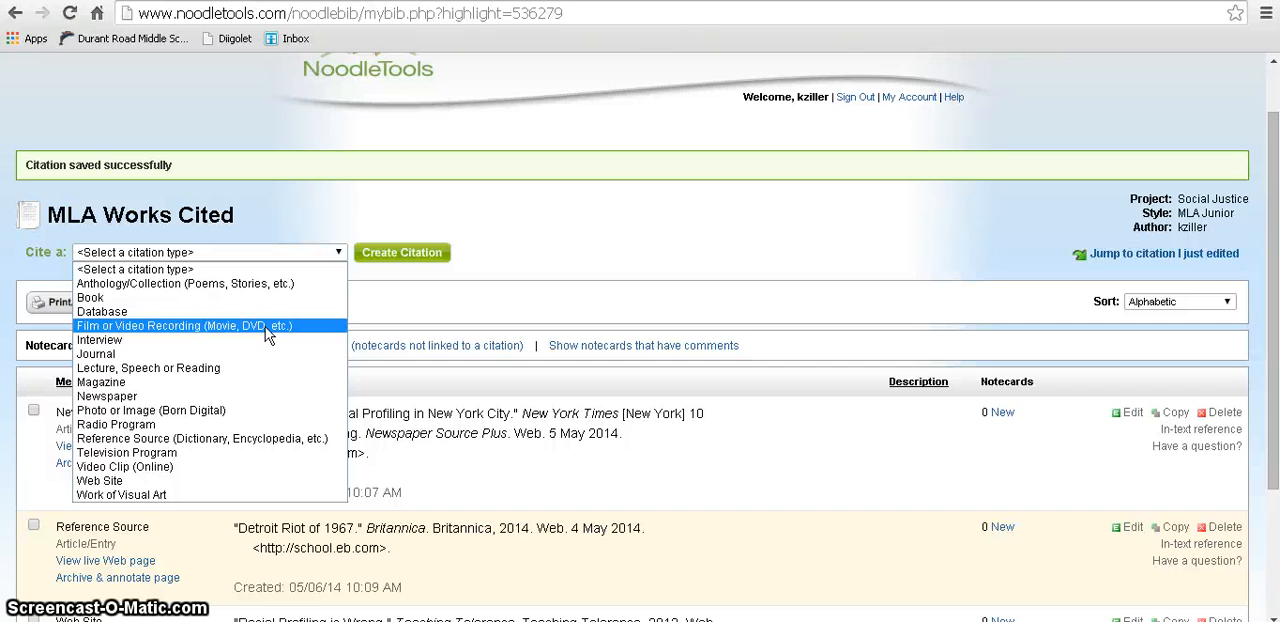
left_click(232, 467)
left_click(395, 262)
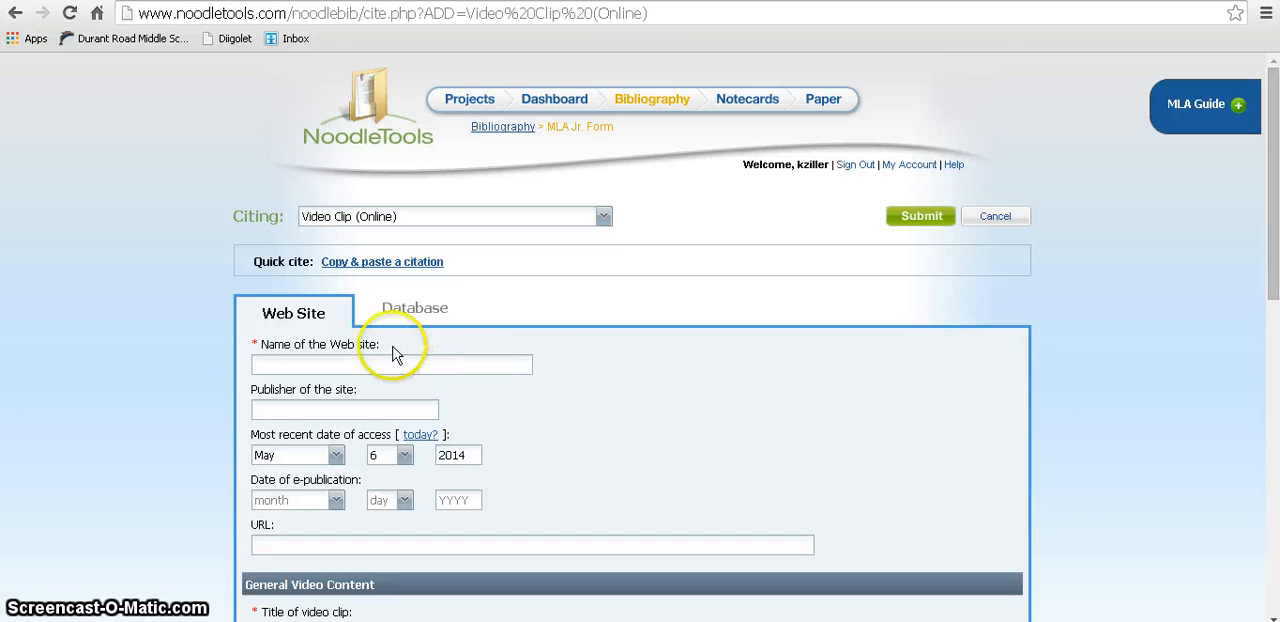
Step: Enter "YouTube" as the name of the Web site and leave the publisher of the site blank
scroll(622, 355, "down", 1)
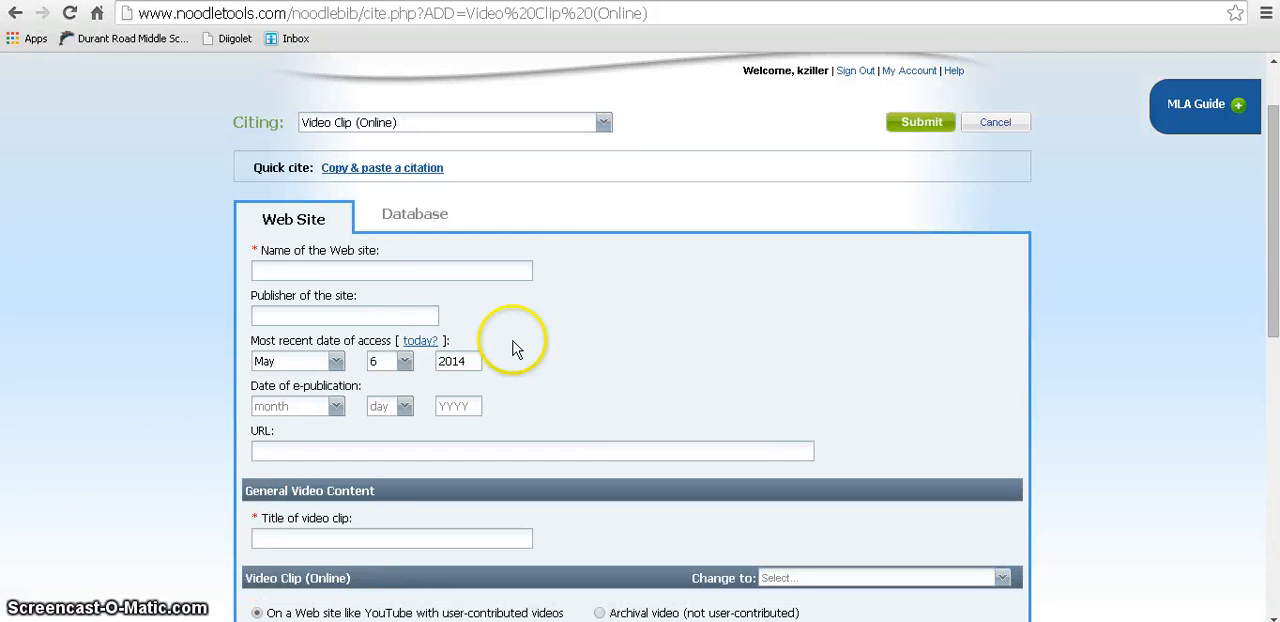
left_click(347, 270)
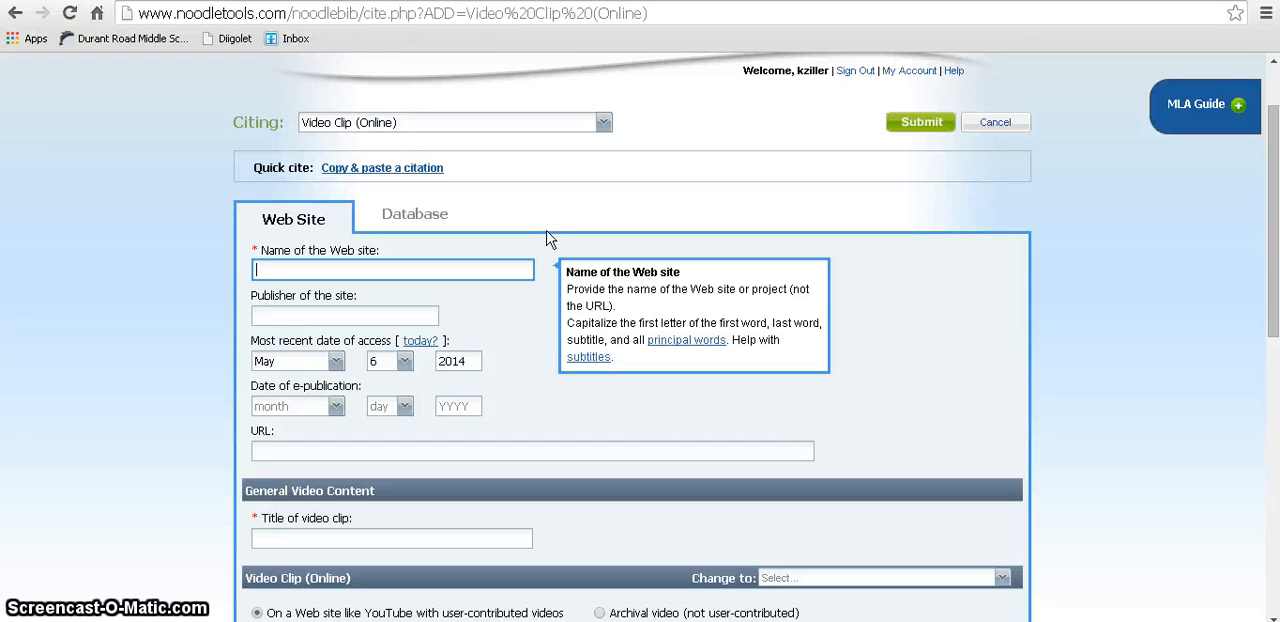
type("YouTub")
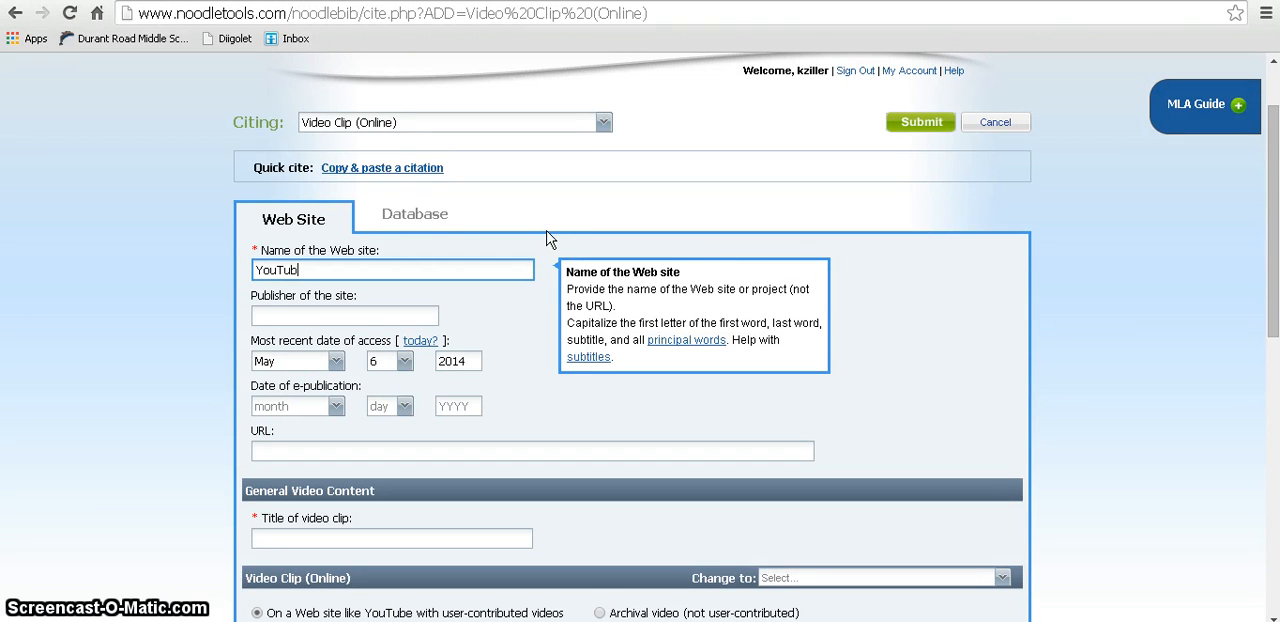
type("e")
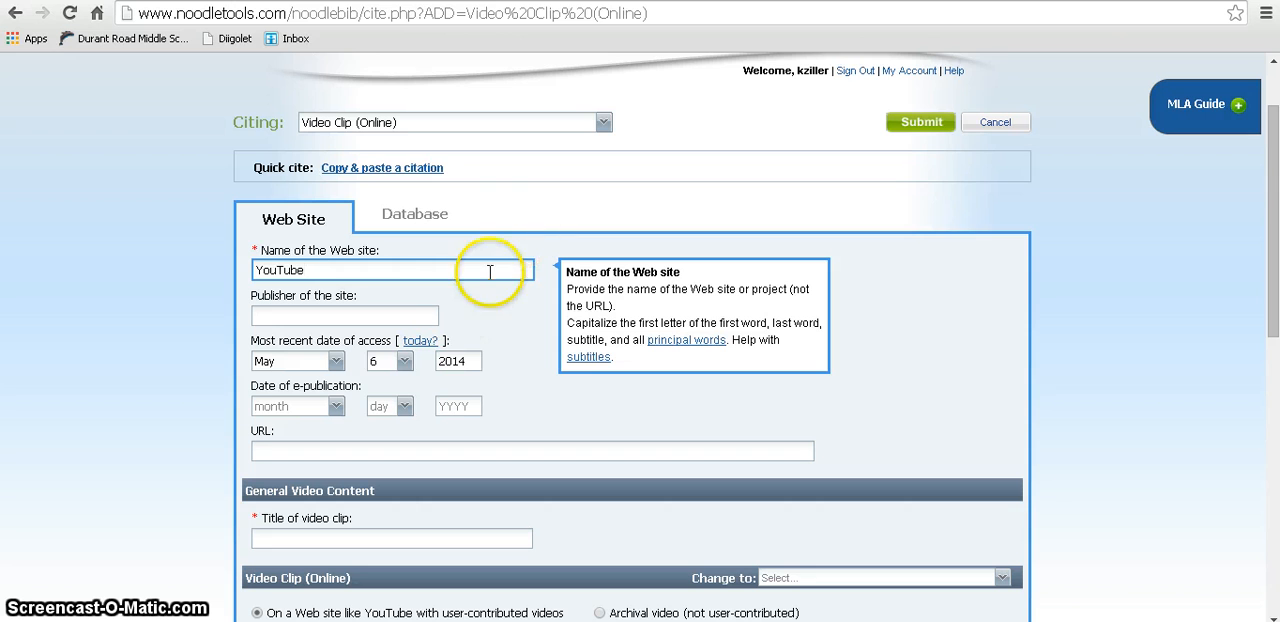
left_click(420, 316)
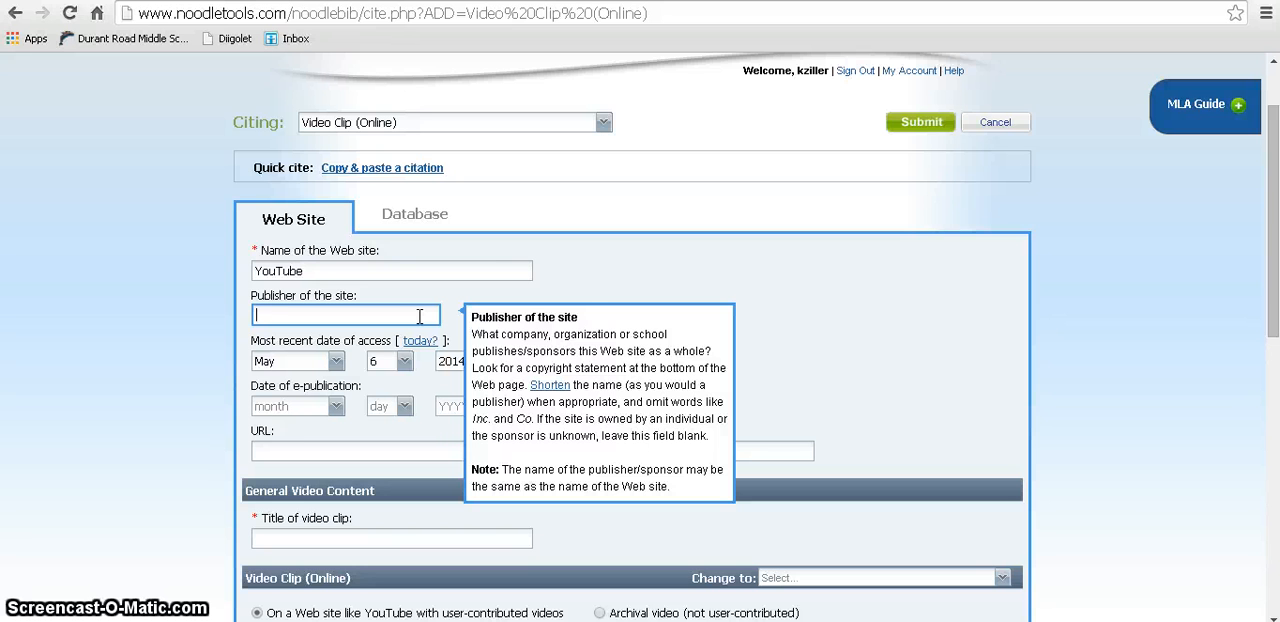
left_click(562, 271)
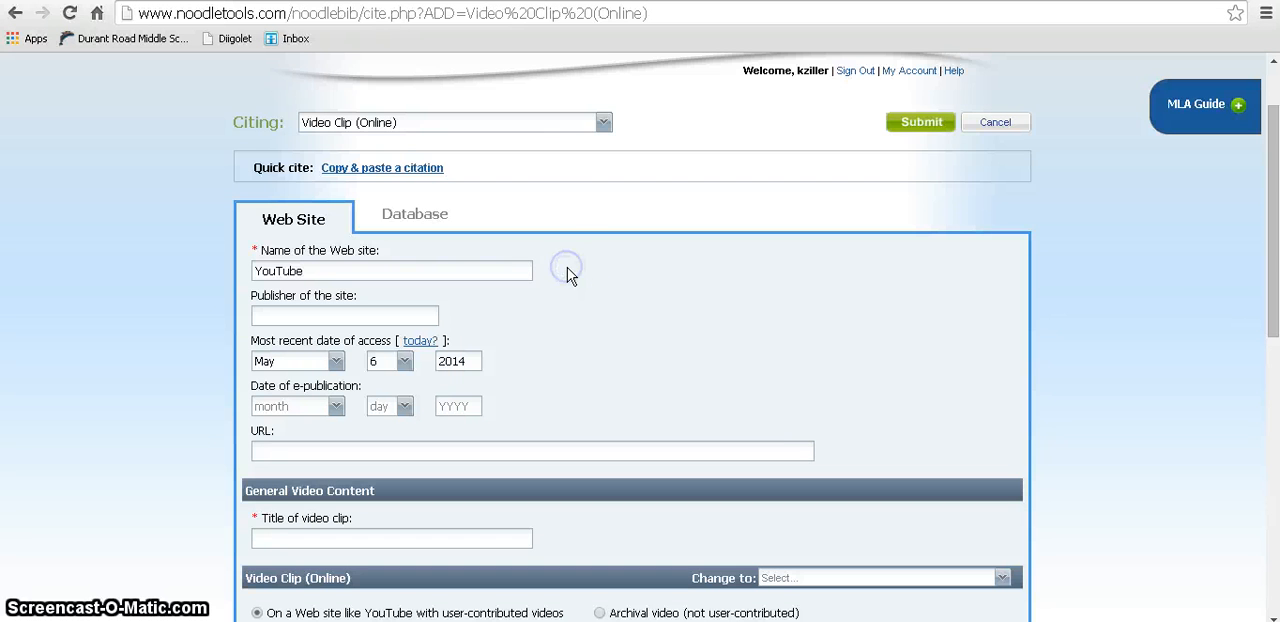
Step: Set the day of the most recent date of access to 5 and the year of e-publication to 2010
scroll(510, 305, "down", 1)
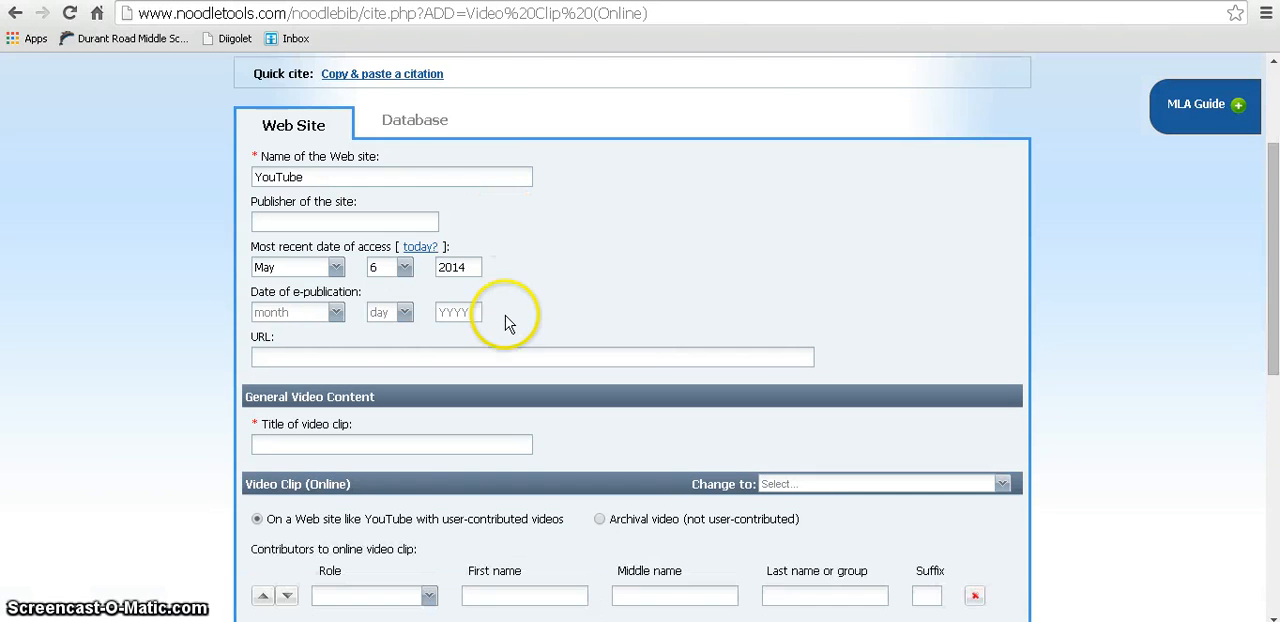
left_click(405, 268)
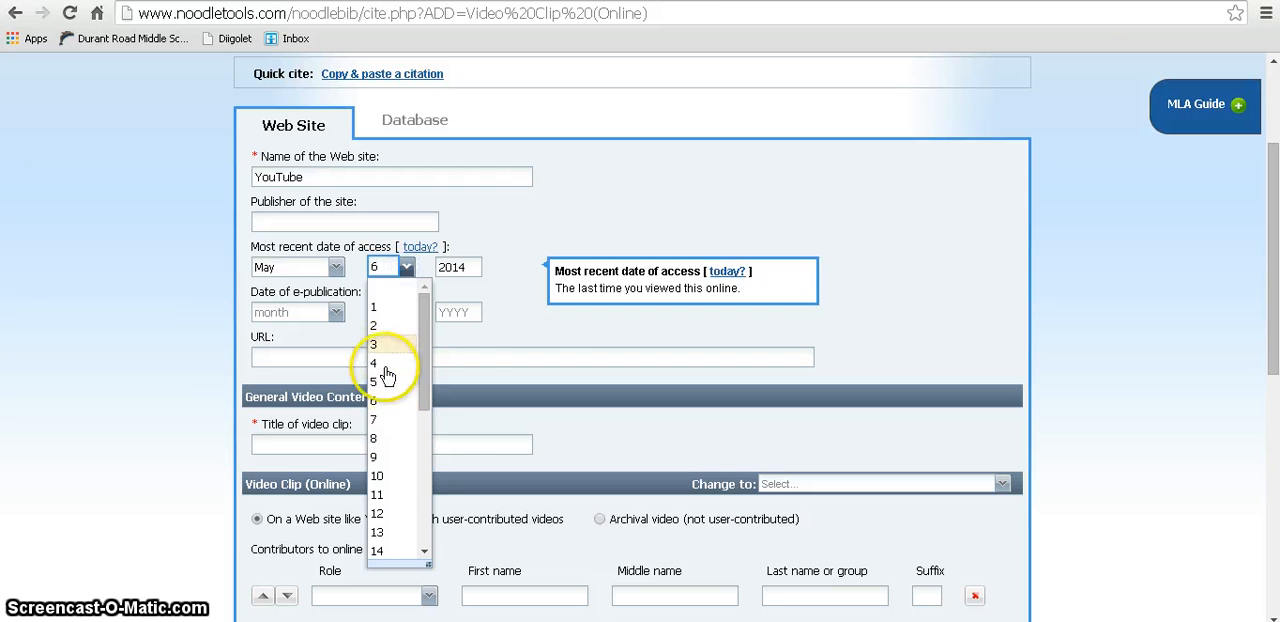
left_click(383, 385)
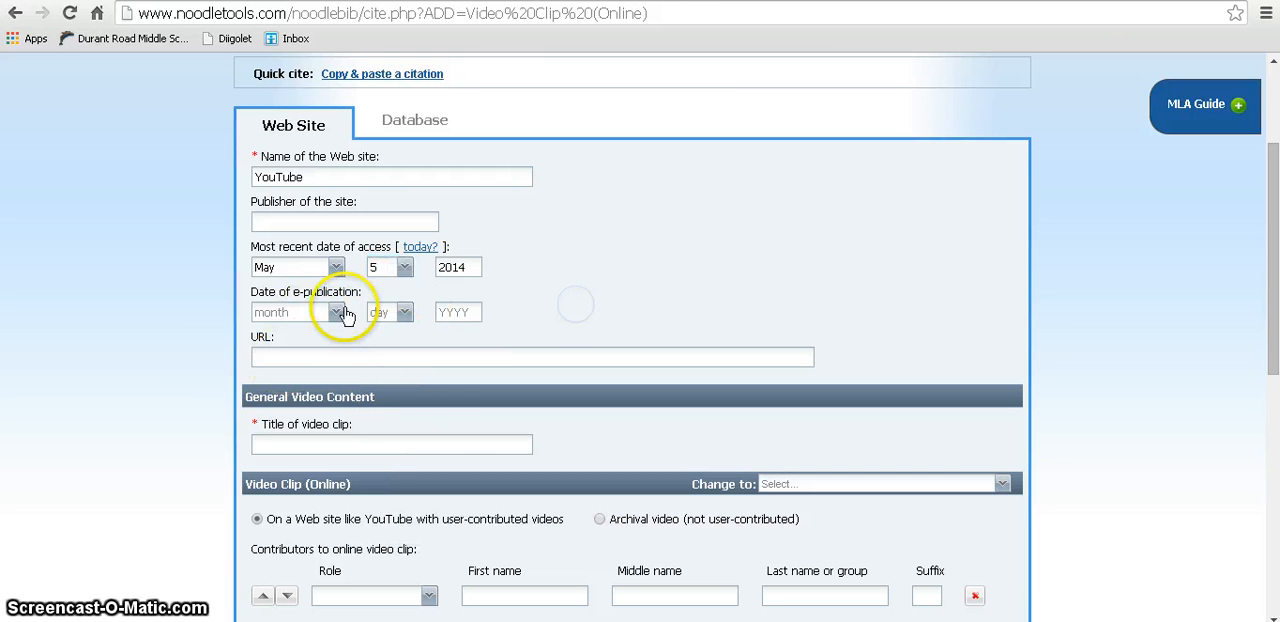
left_click(447, 312)
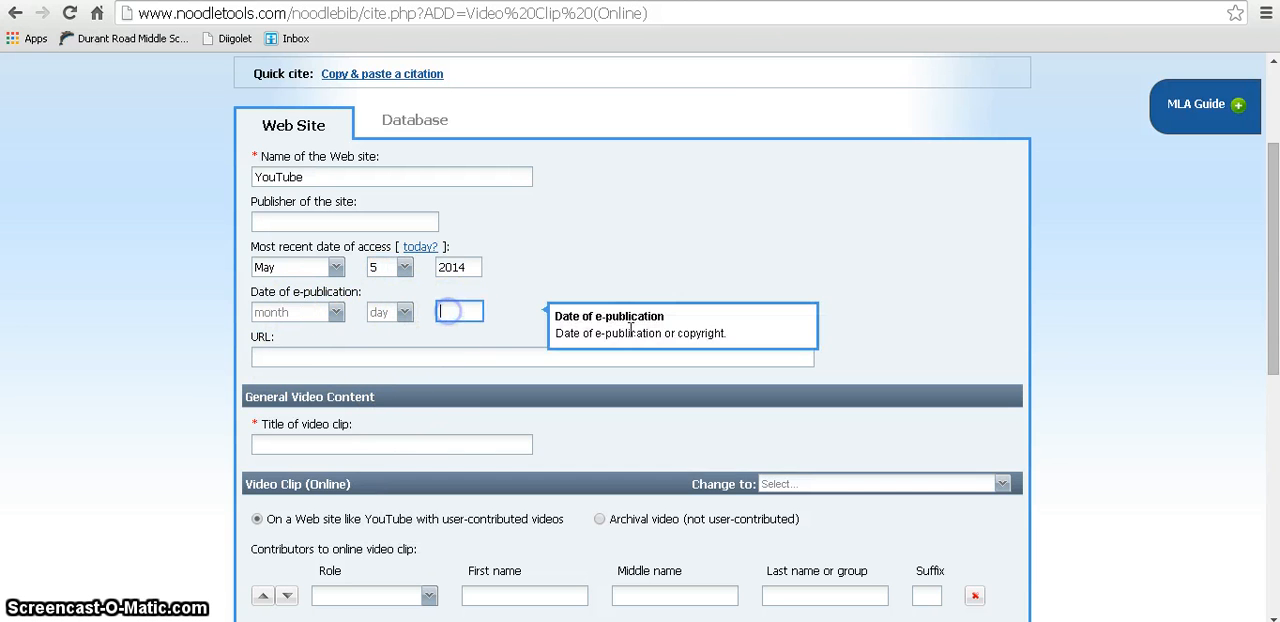
type("2010")
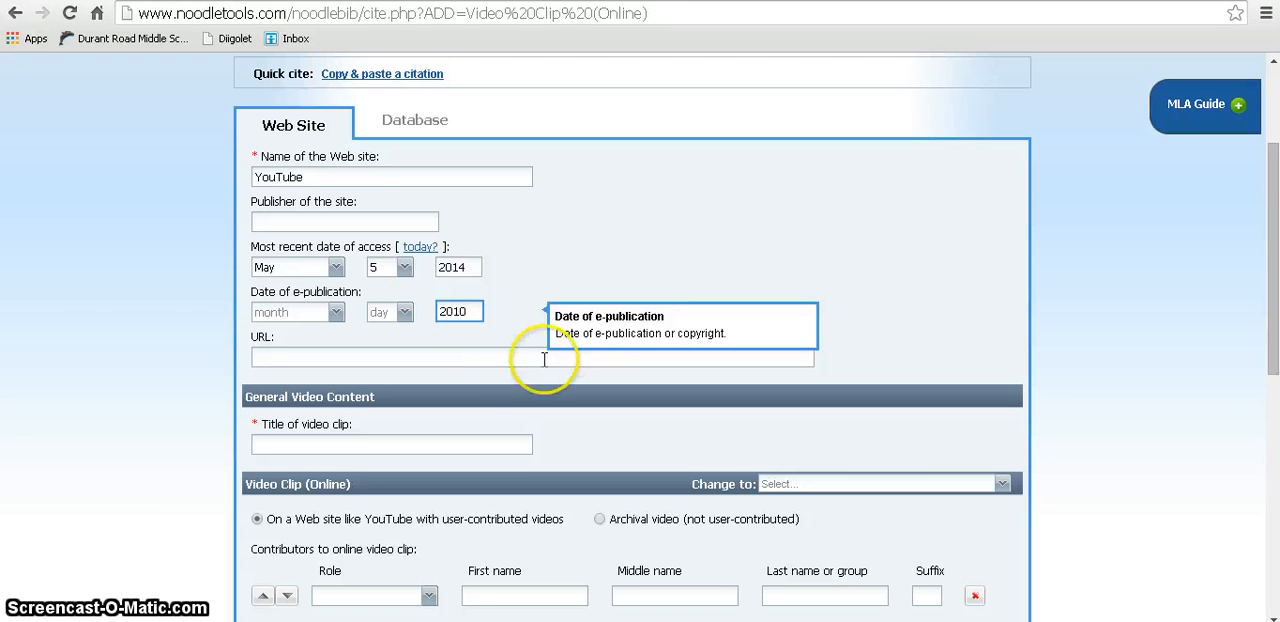
left_click(502, 358)
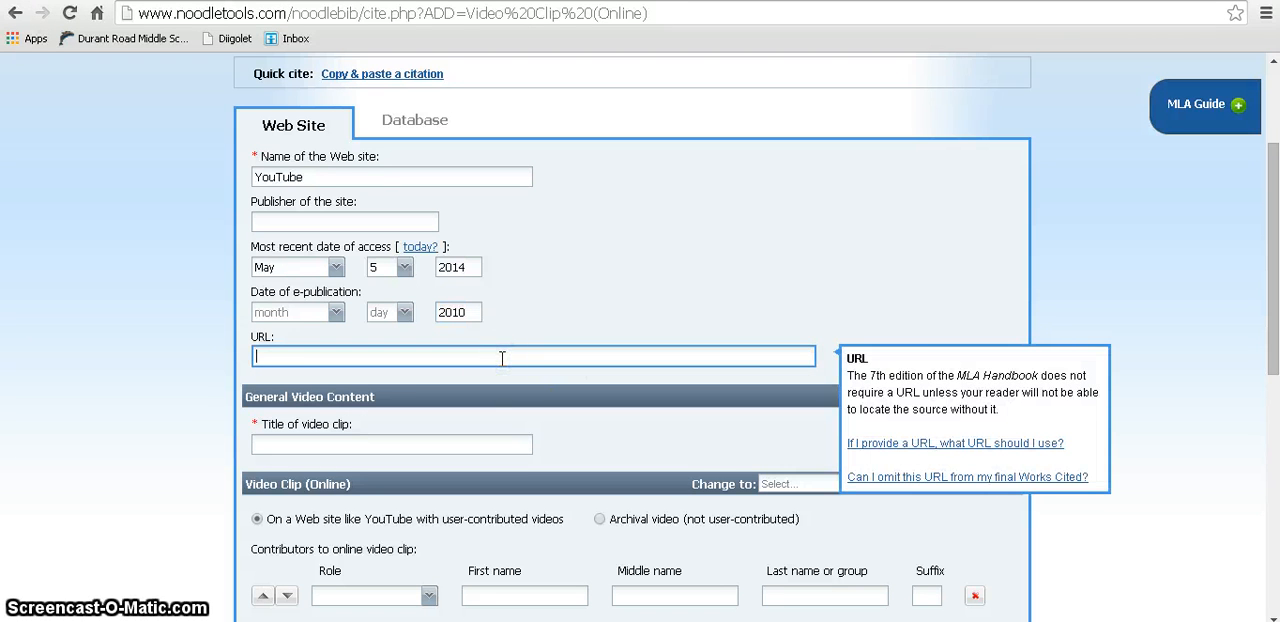
type("www.youtub")
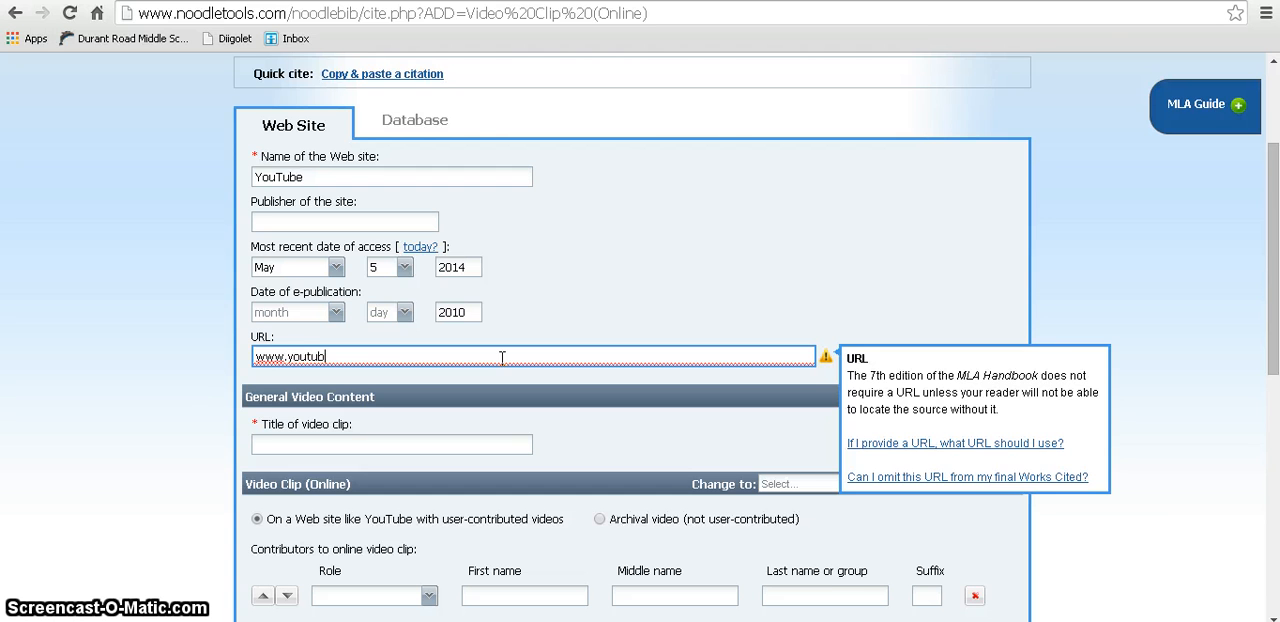
type("e.copm")
key("BackSpace")
key("BackSpace")
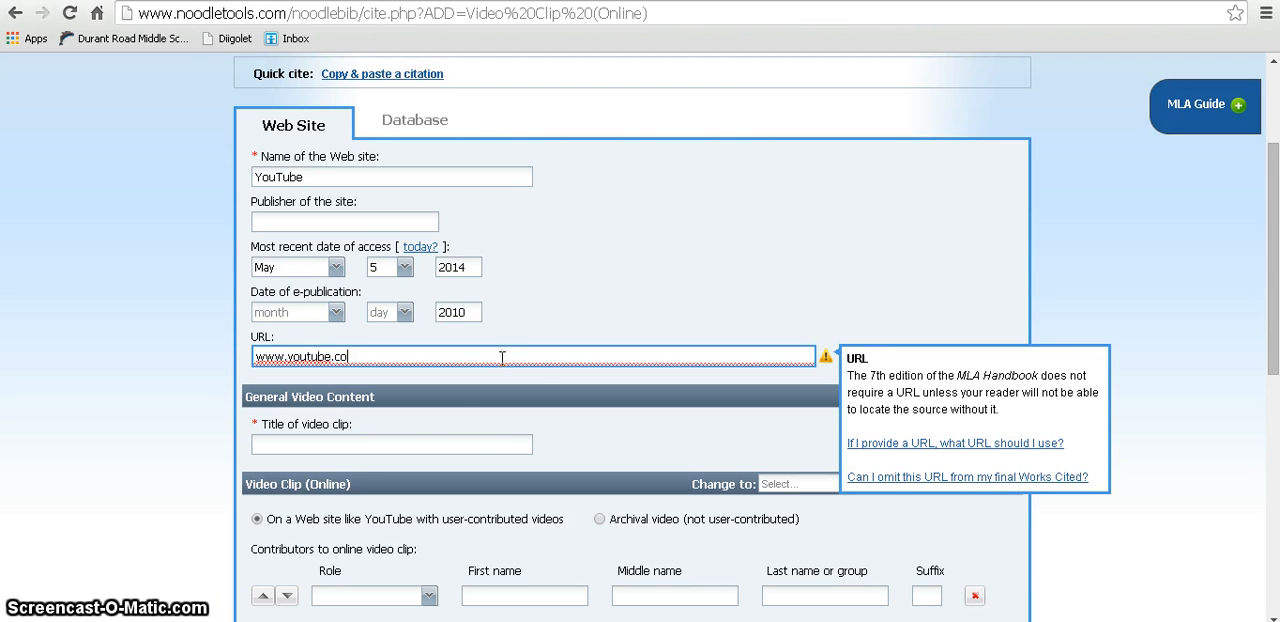
type("m")
left_click(443, 443)
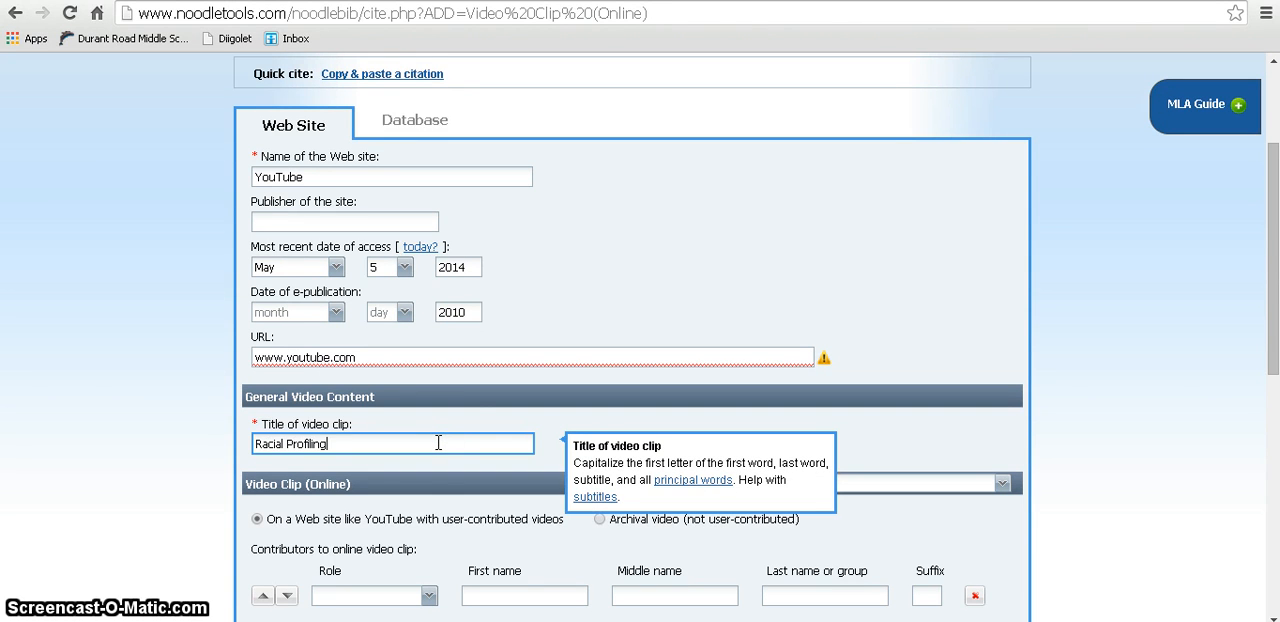
left_click(447, 419)
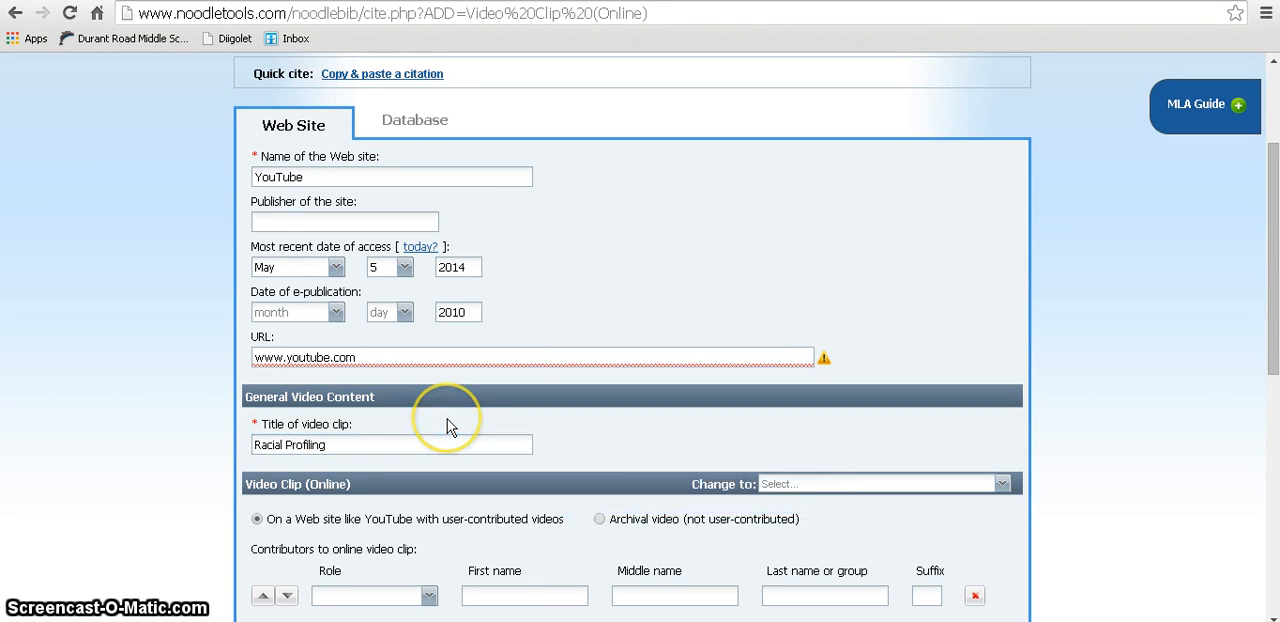
Step: Leave the contributors to the video clip blank and keep Creator/Archiver as the emphasized contribution
scroll(447, 419, "down", 1)
scroll(423, 417, "down", 1)
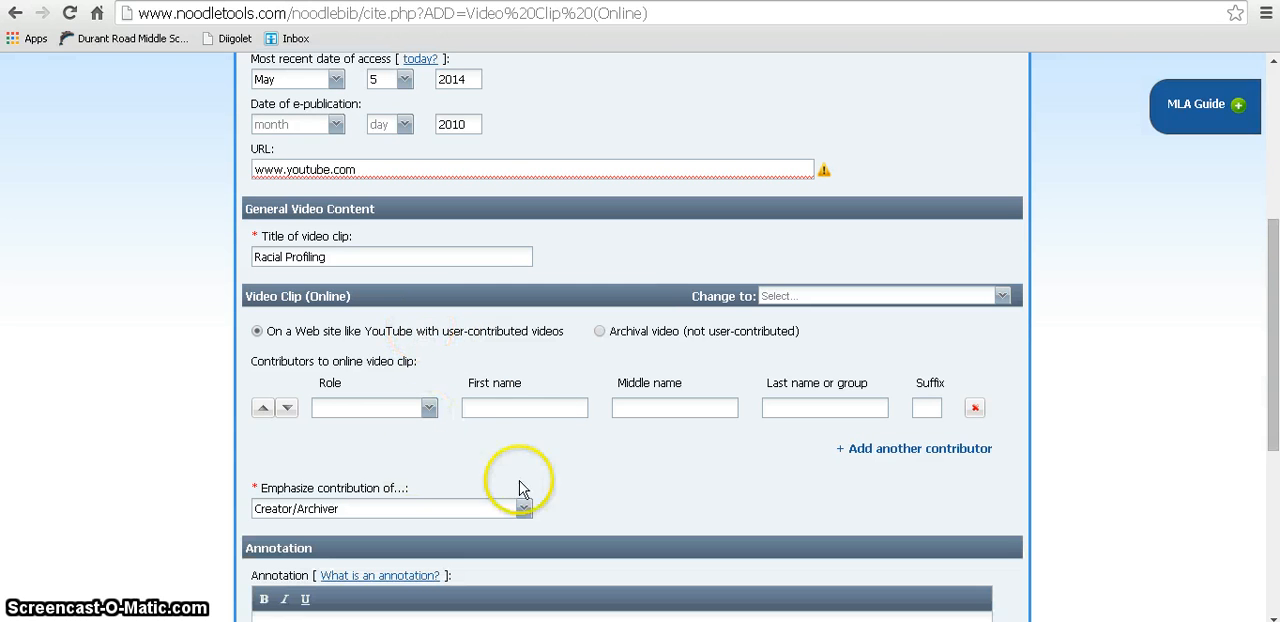
scroll(791, 400, "down", 1)
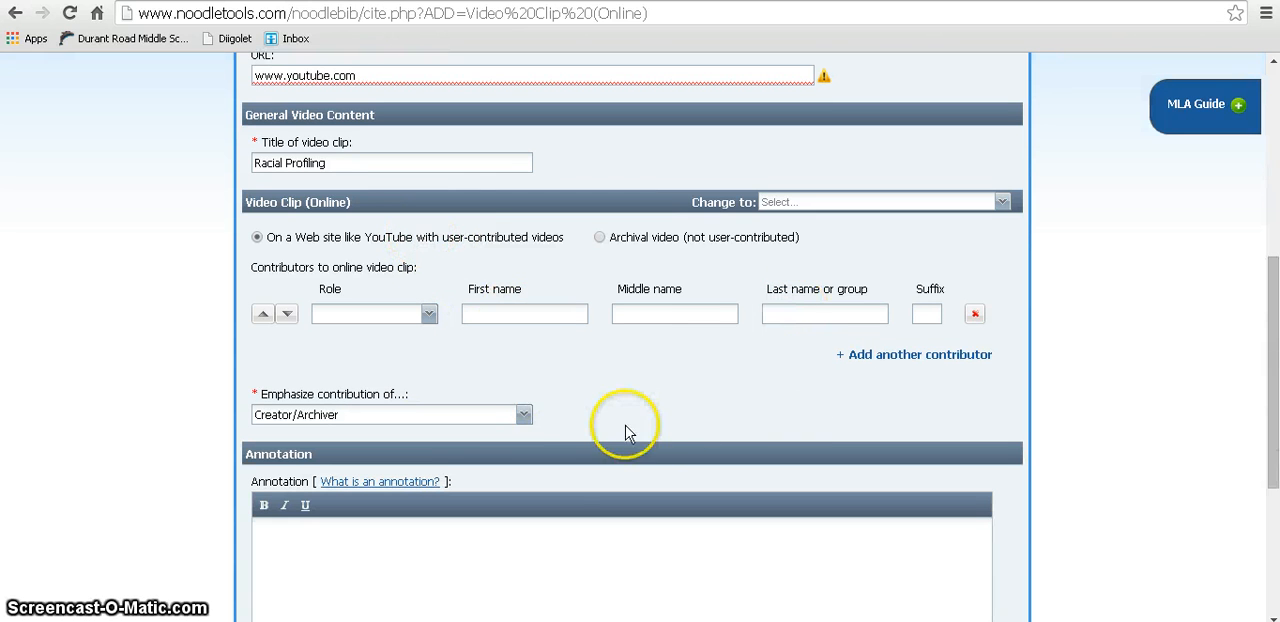
left_click(524, 414)
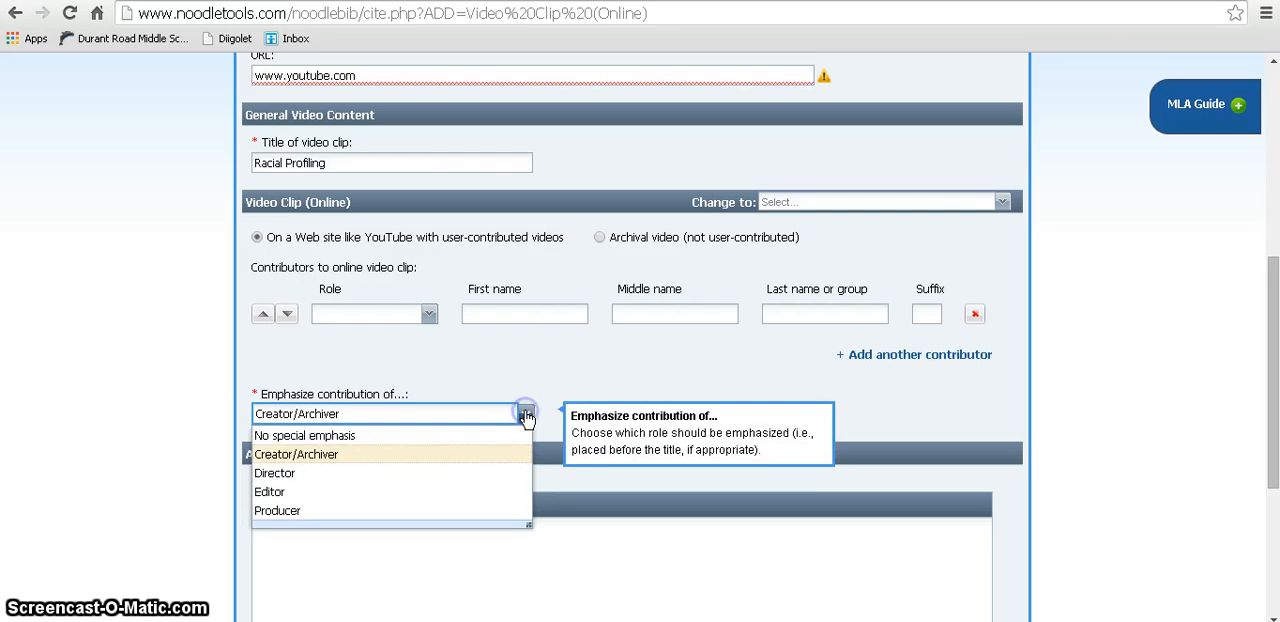
left_click(525, 408)
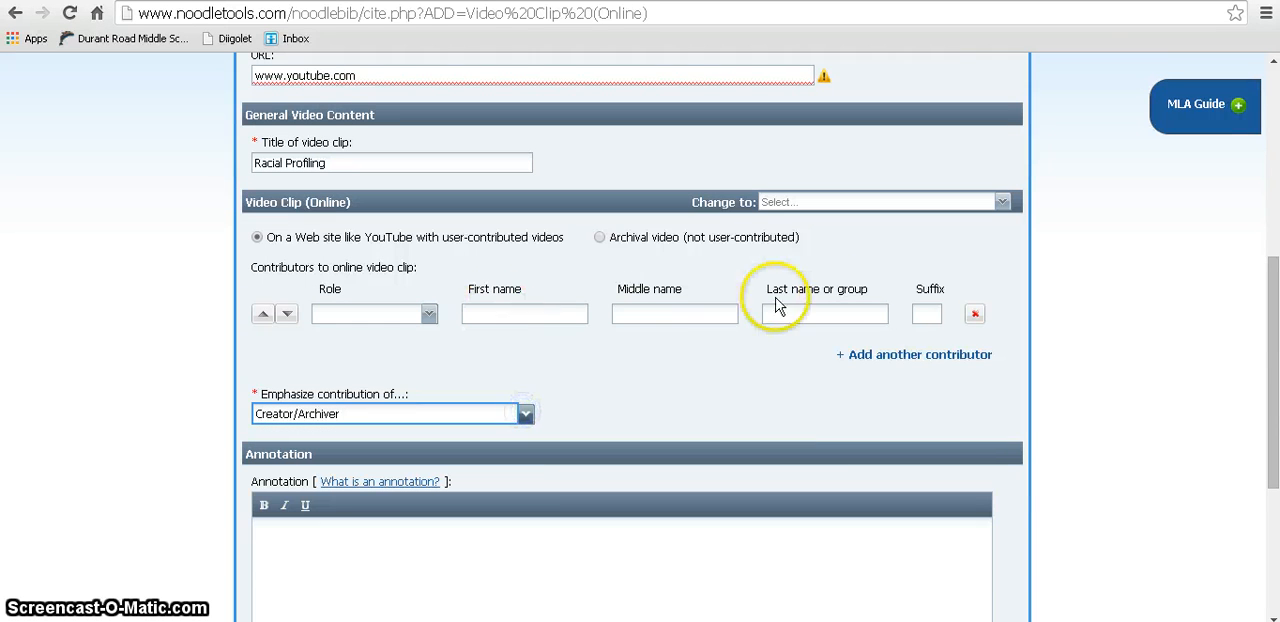
left_click(696, 368)
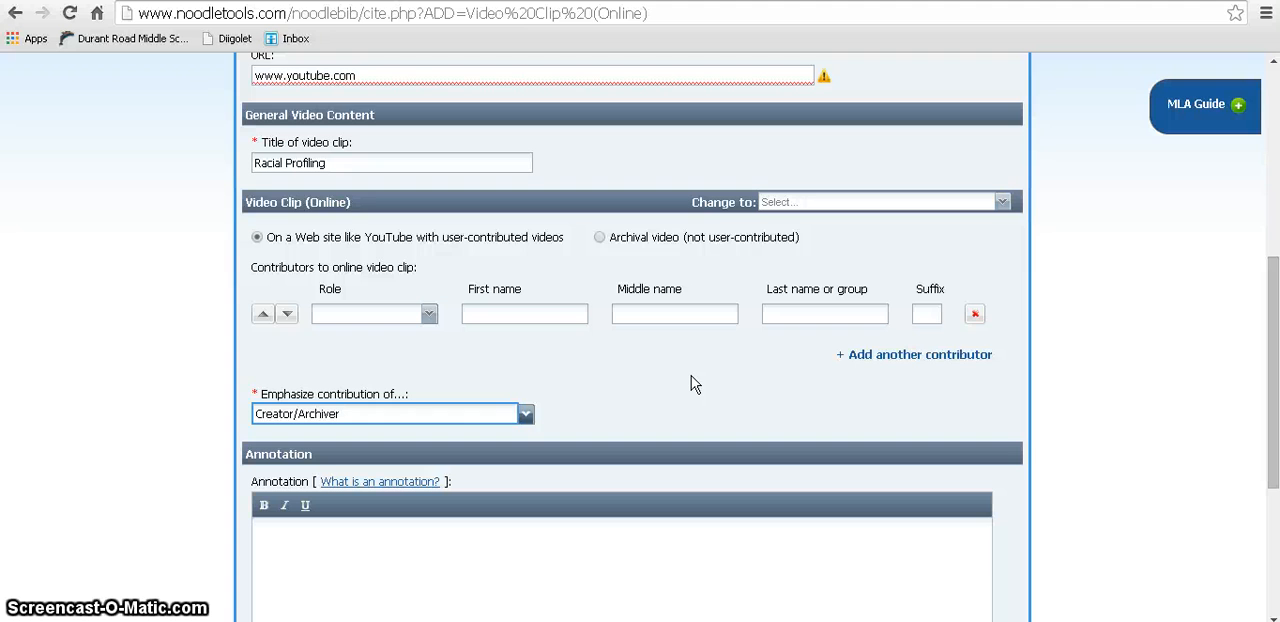
left_click(676, 380)
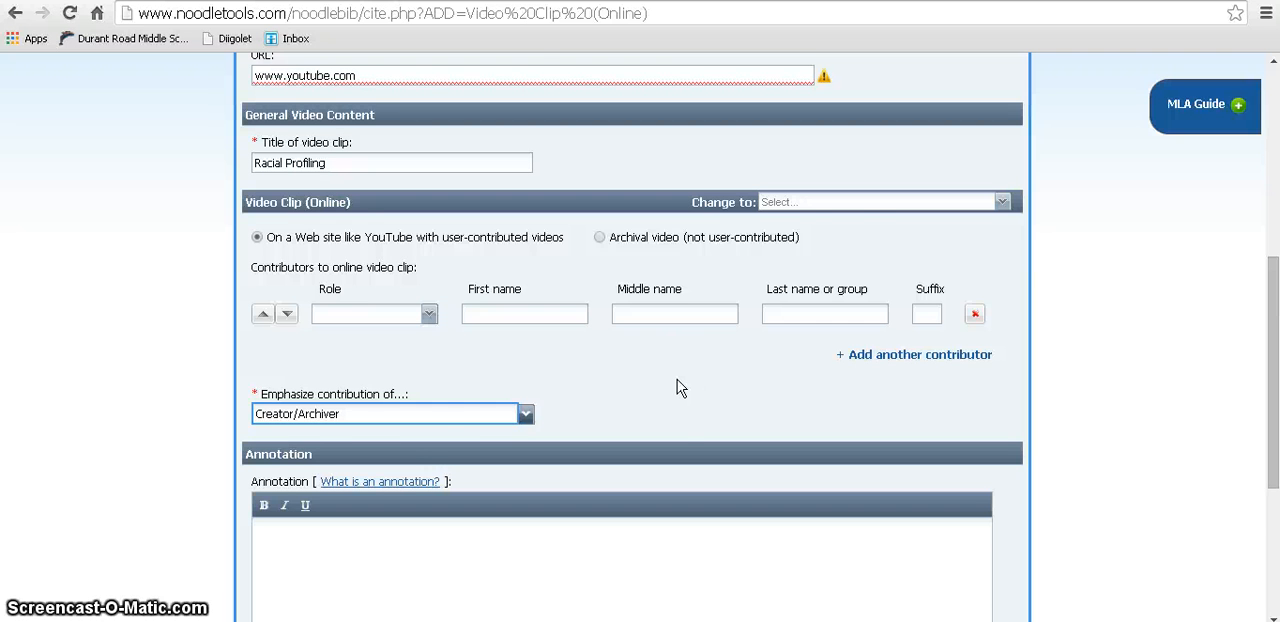
Step: Submit the video clip citation with the annotation left blank, and review it in the works cited list
scroll(677, 388, "down", 2)
left_click(627, 449)
scroll(617, 443, "down", 2)
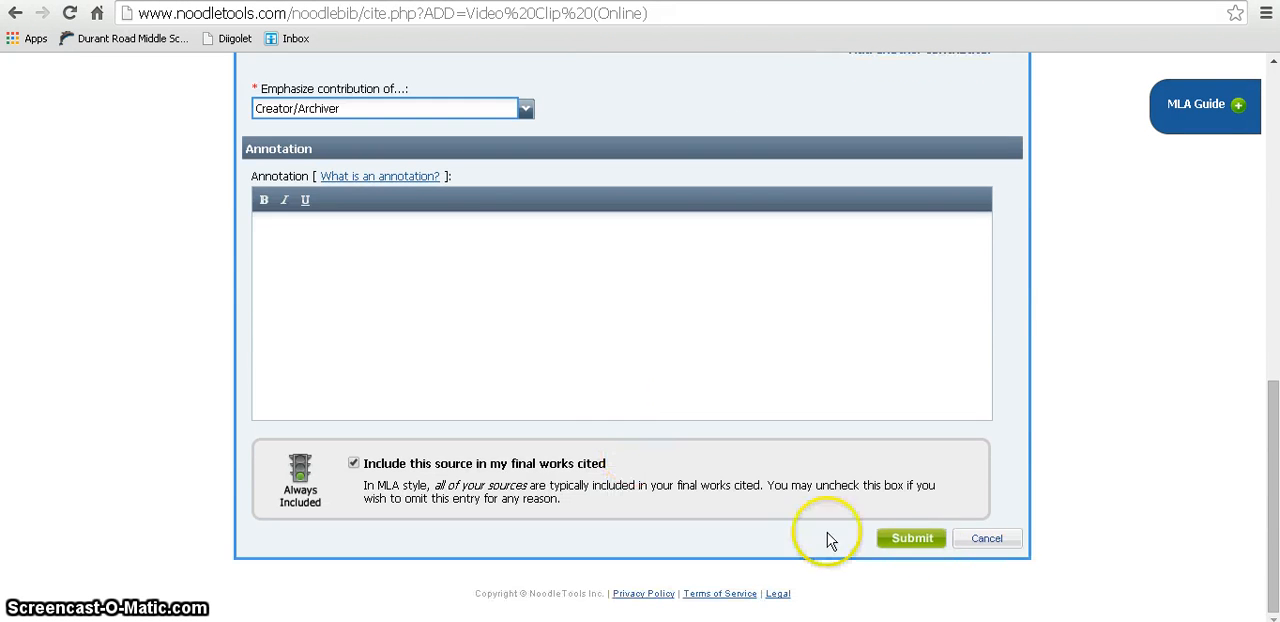
left_click(928, 543)
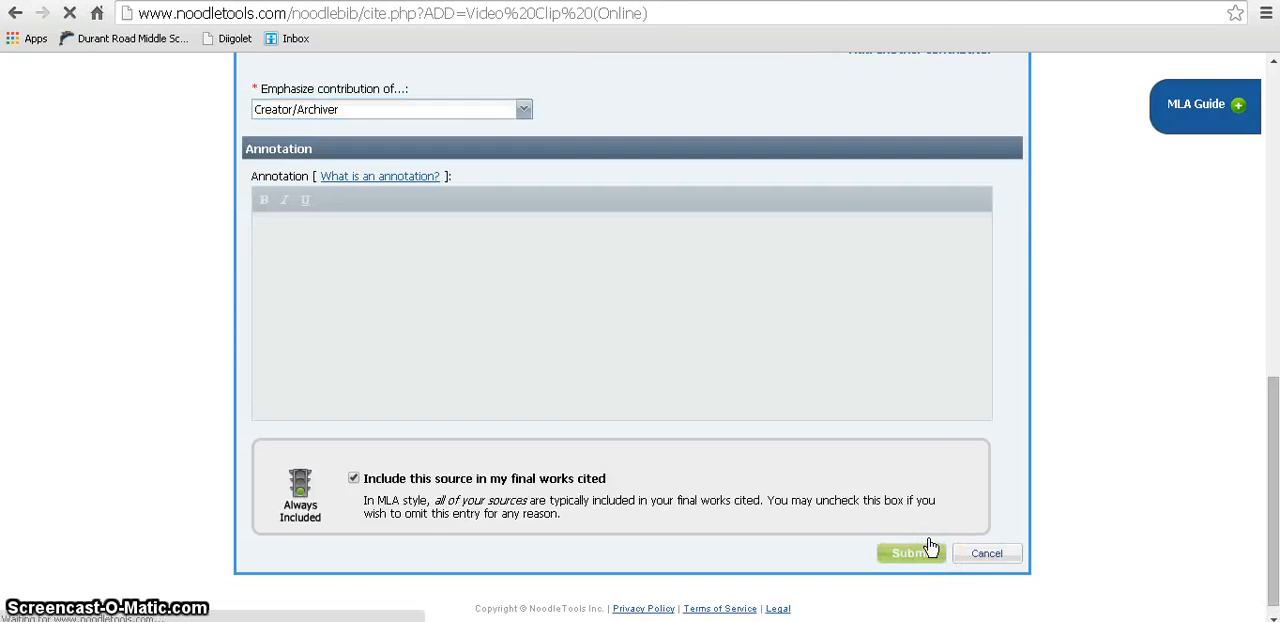
scroll(930, 547, "down", 4)
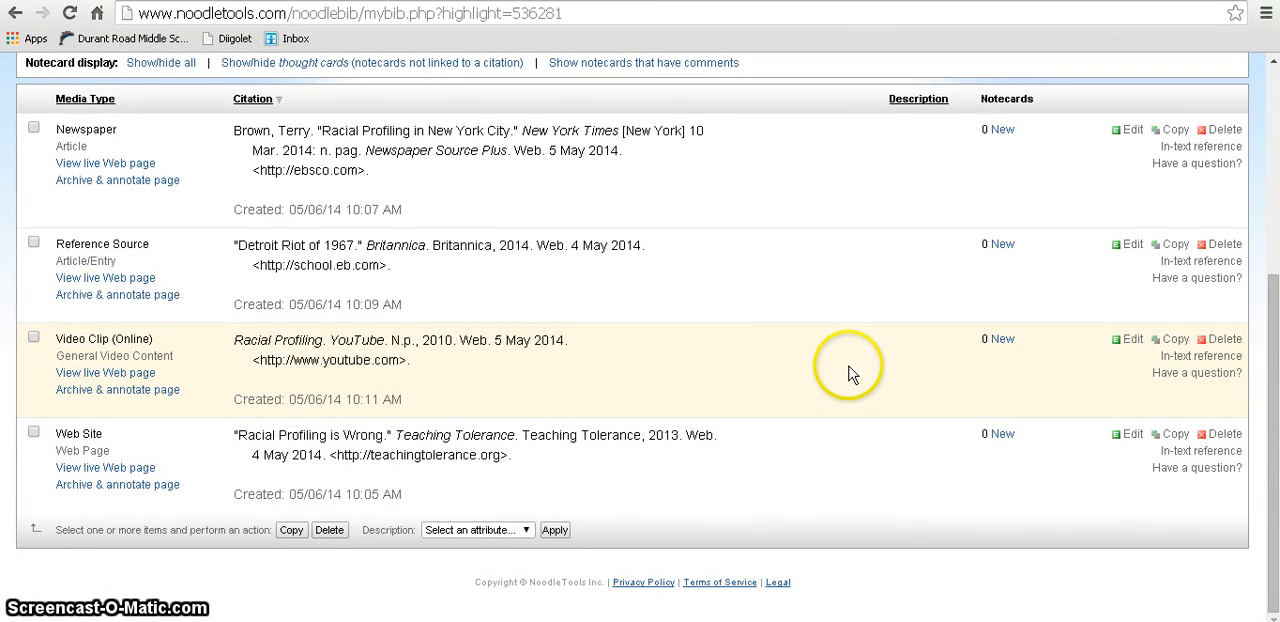
scroll(829, 385, "up", 2)
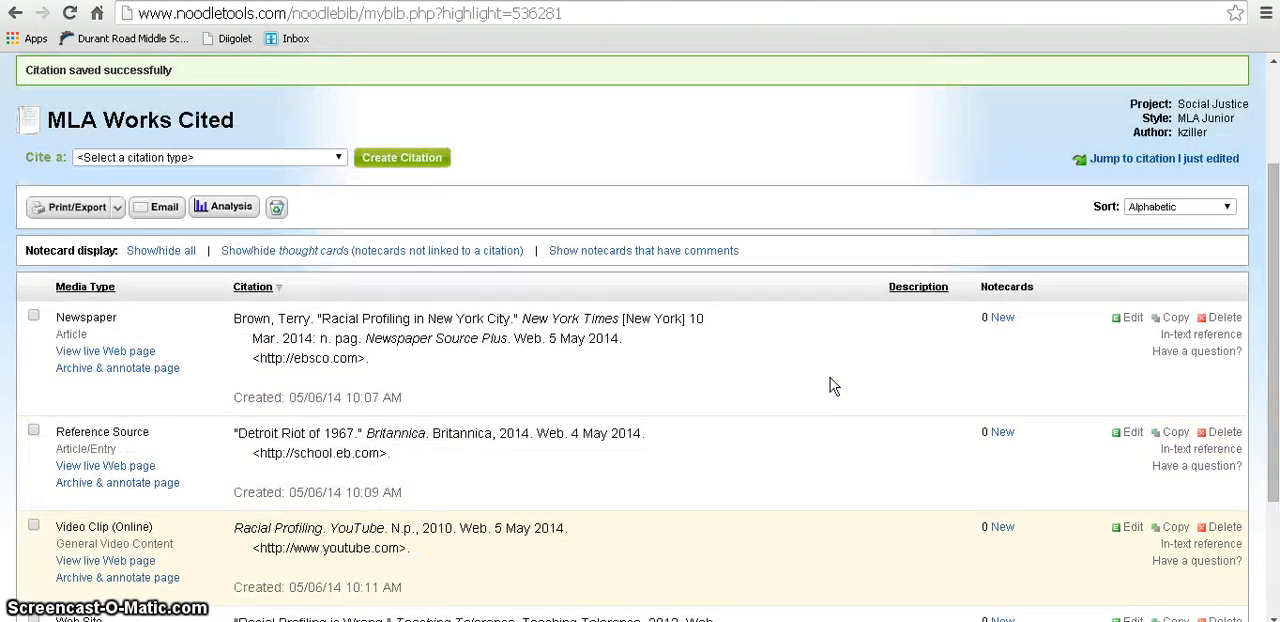
scroll(829, 385, "down", 1)
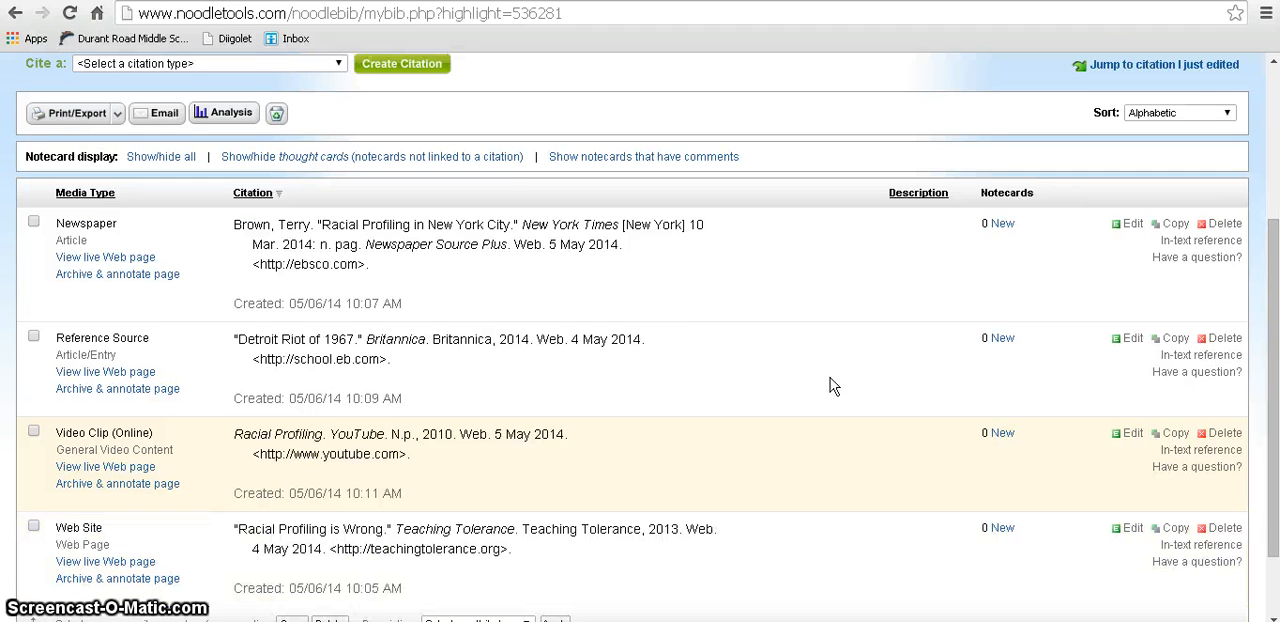